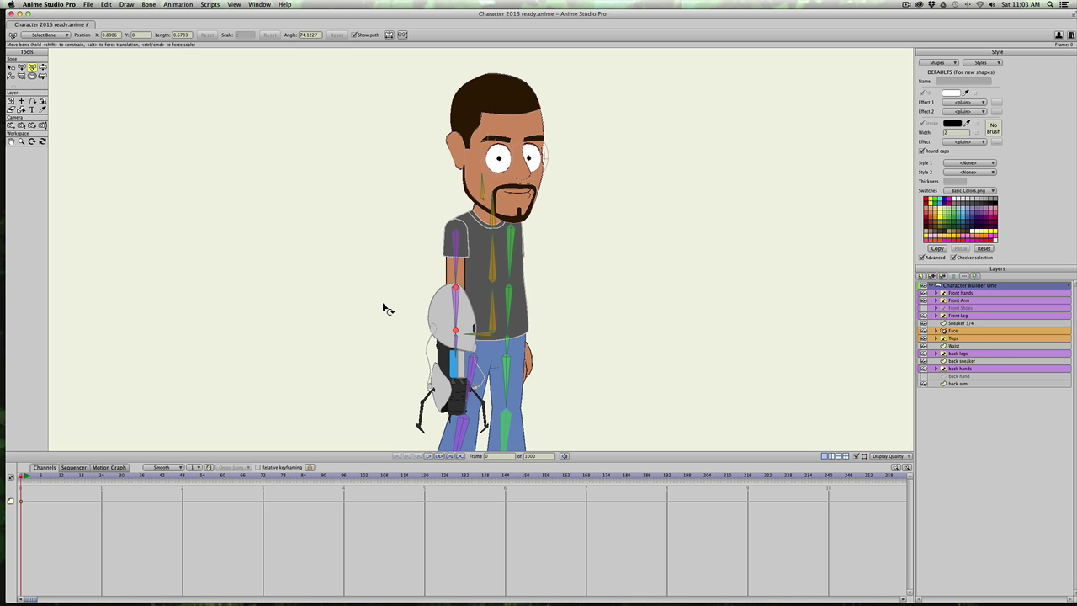
At frame 8, raise the front arm forward so the portal gun points horizontally.
scroll(403, 318, down, 2)
drag(415, 335, 439, 289)
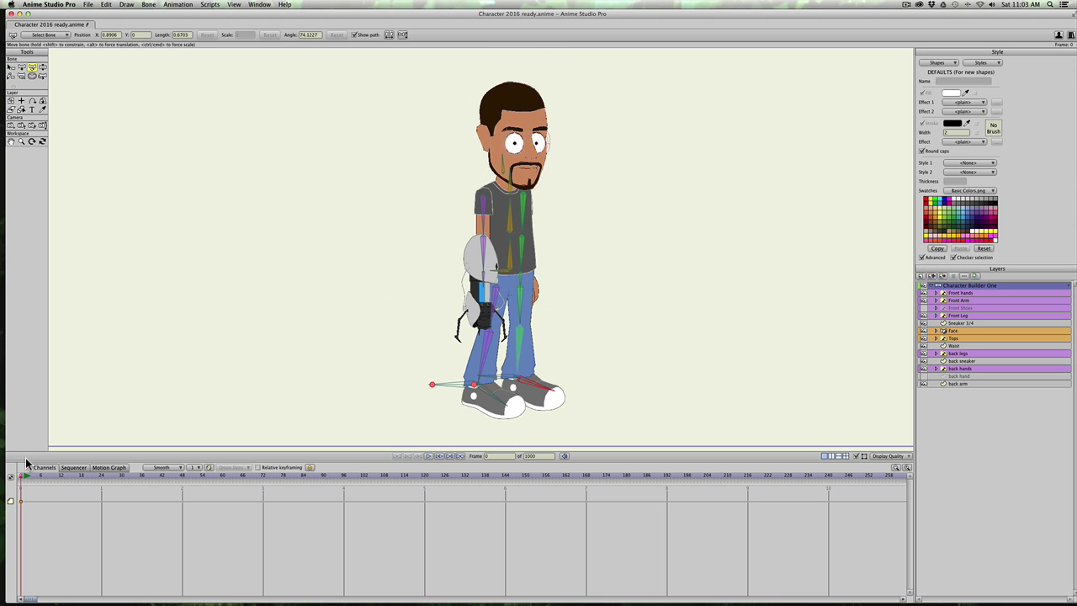
click(48, 475)
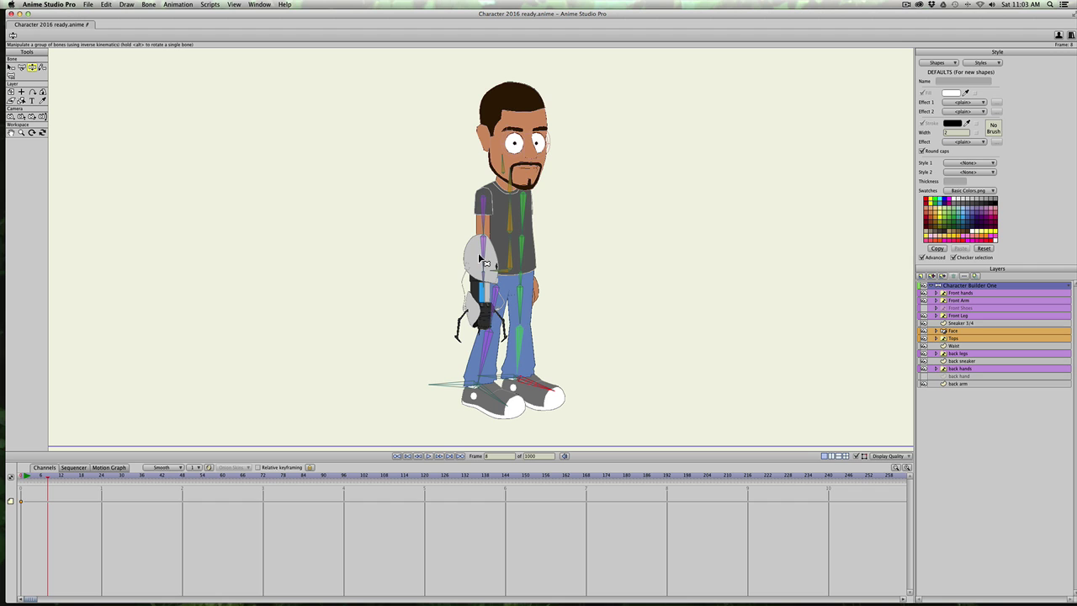
drag(480, 252, 664, 227)
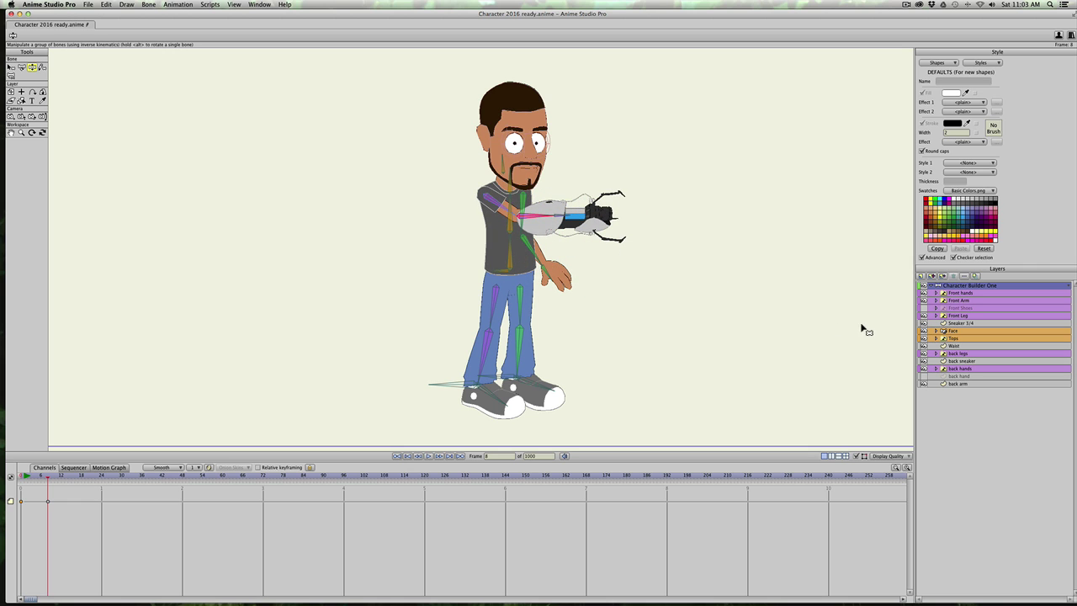
Expand the Front hands group and switch the front hand to open hand inward at frame 8.
click(969, 294)
click(935, 292)
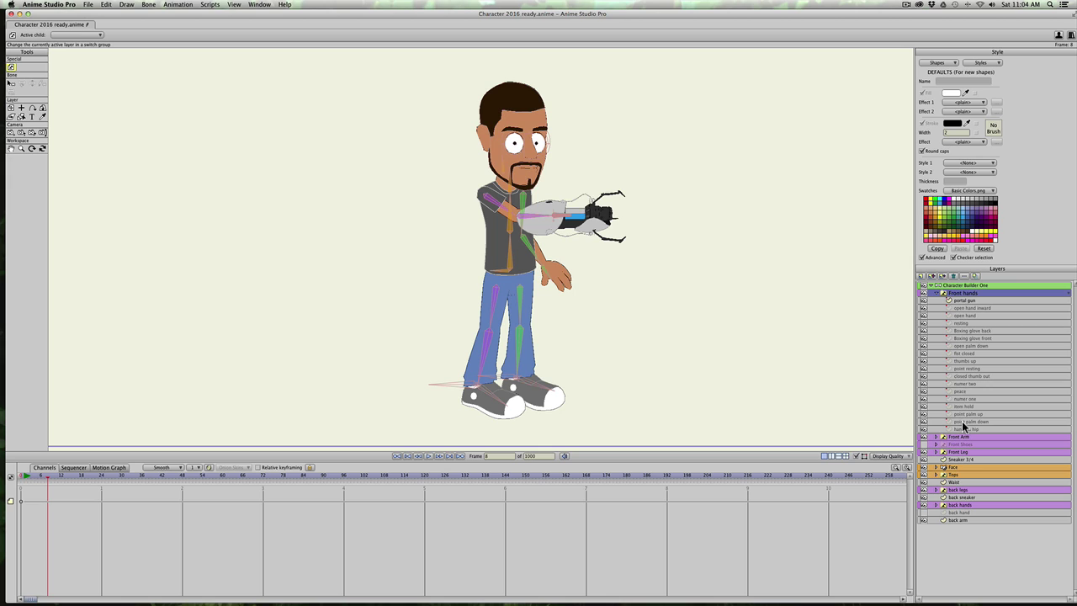
right_click(962, 293)
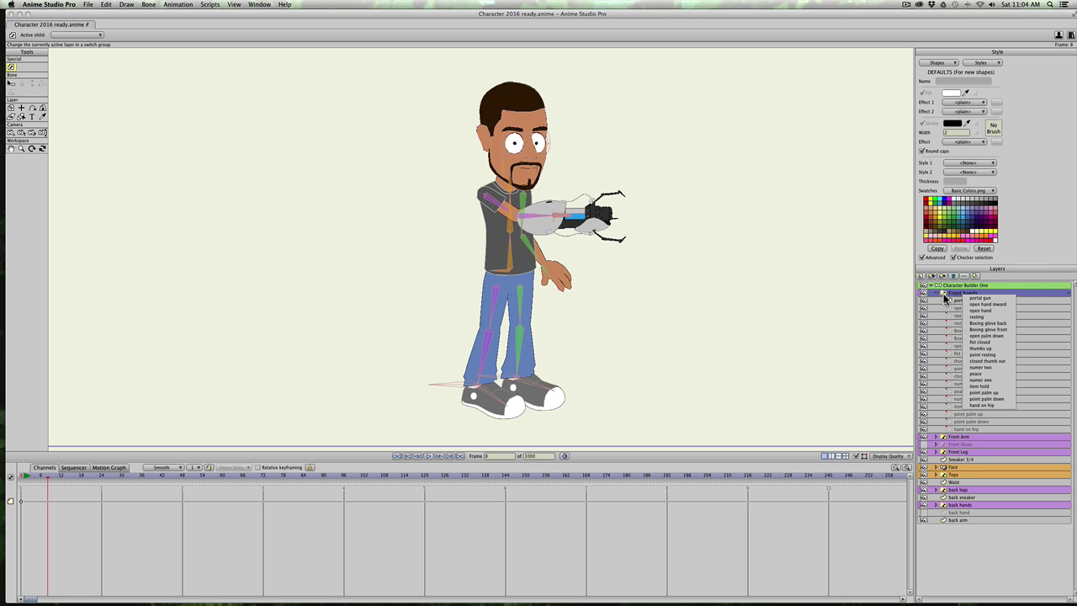
click(972, 304)
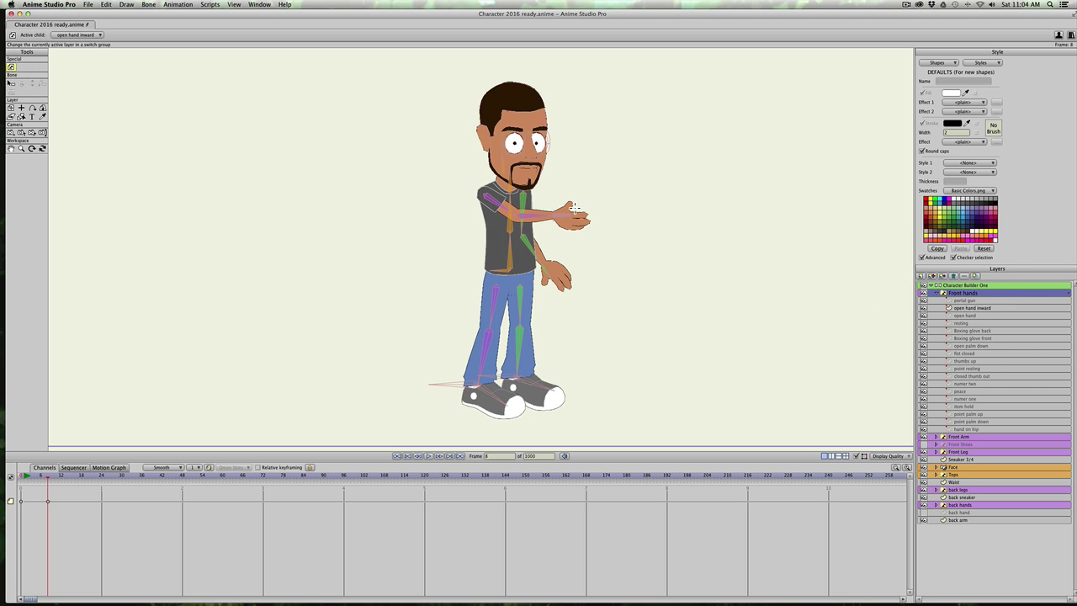
Try the open hand, resting and Boxing glove back variants for the front hand at frame 8.
right_click(965, 293)
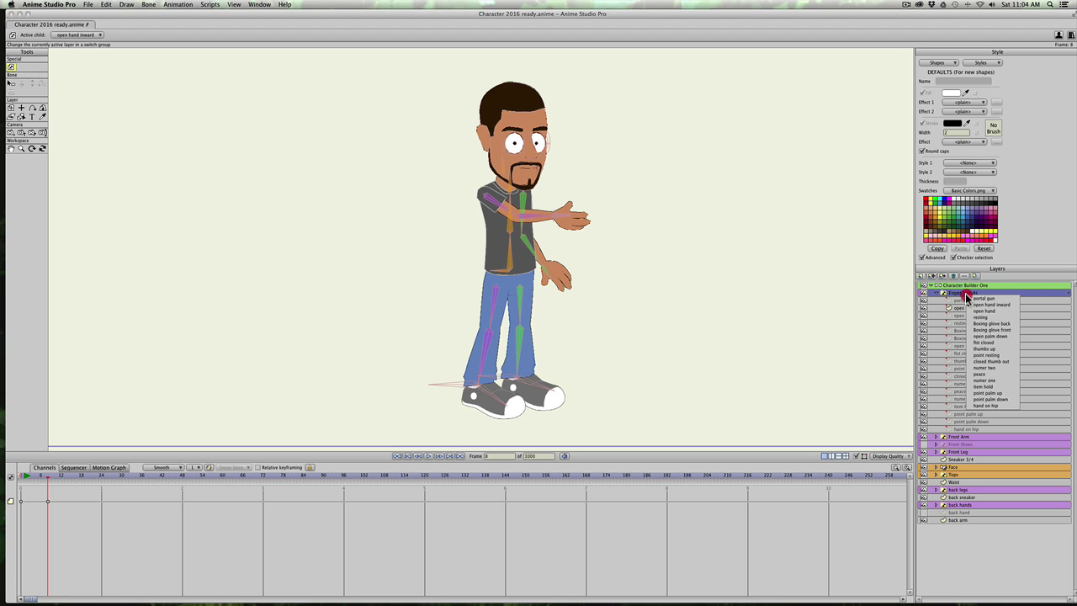
click(973, 309)
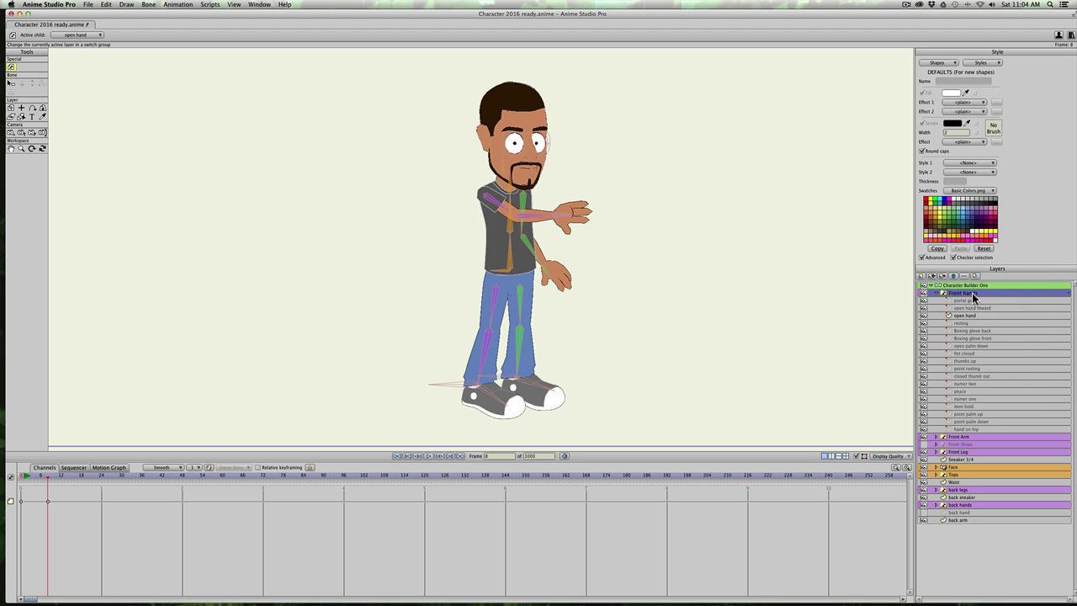
right_click(971, 293)
click(984, 319)
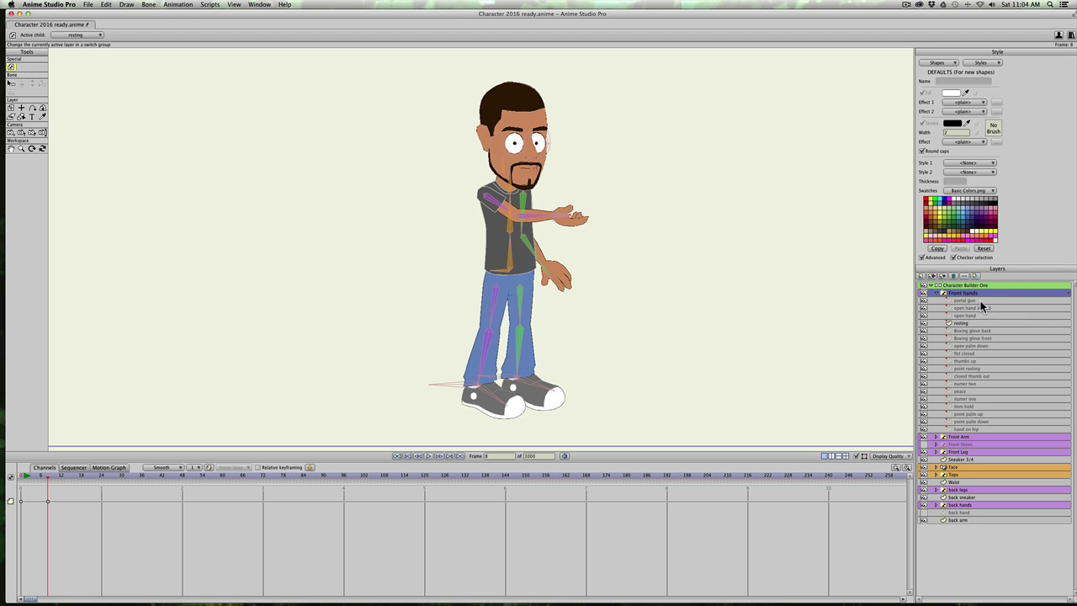
right_click(980, 295)
click(984, 323)
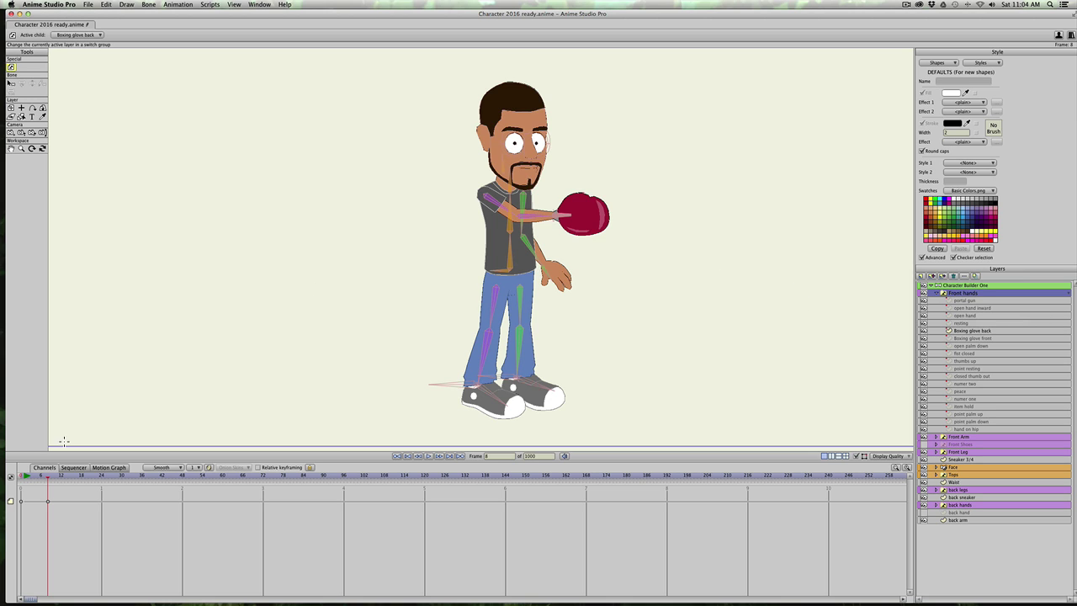
Select the Character Builder One layer and bend the front arm to pull the glove closer to the body at frame 8.
click(536, 218)
click(955, 286)
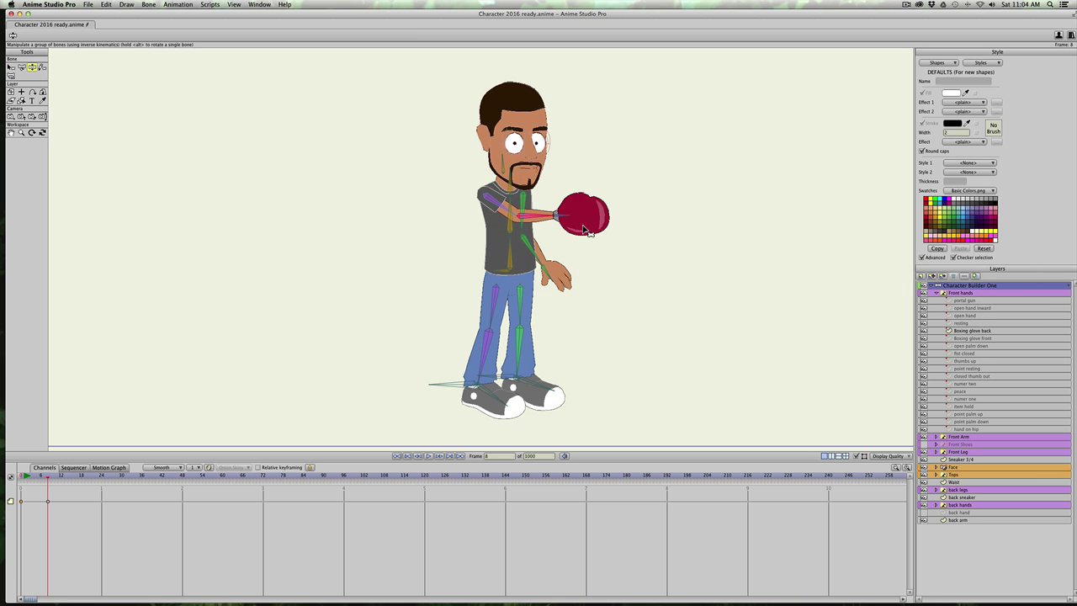
drag(564, 222, 599, 261)
Switch the front hand to open hand at frame 20.
drag(78, 476, 88, 476)
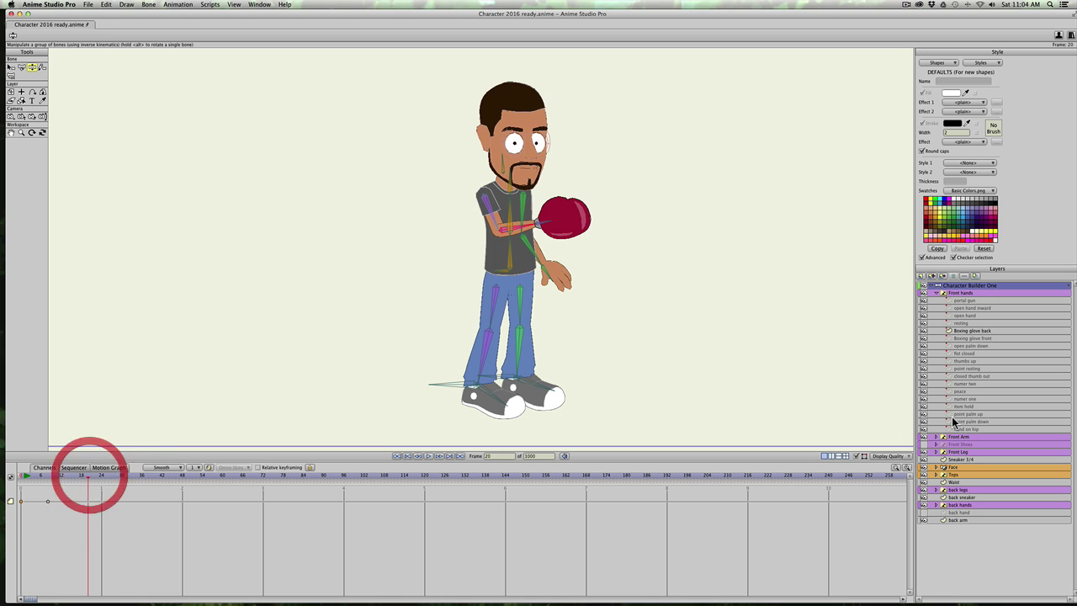
right_click(964, 291)
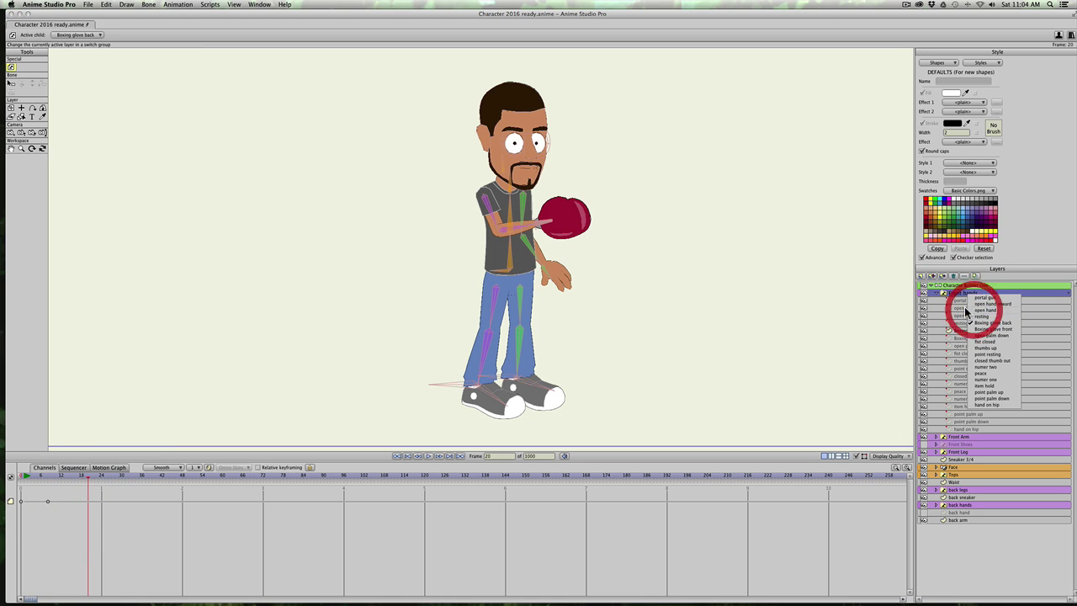
click(966, 310)
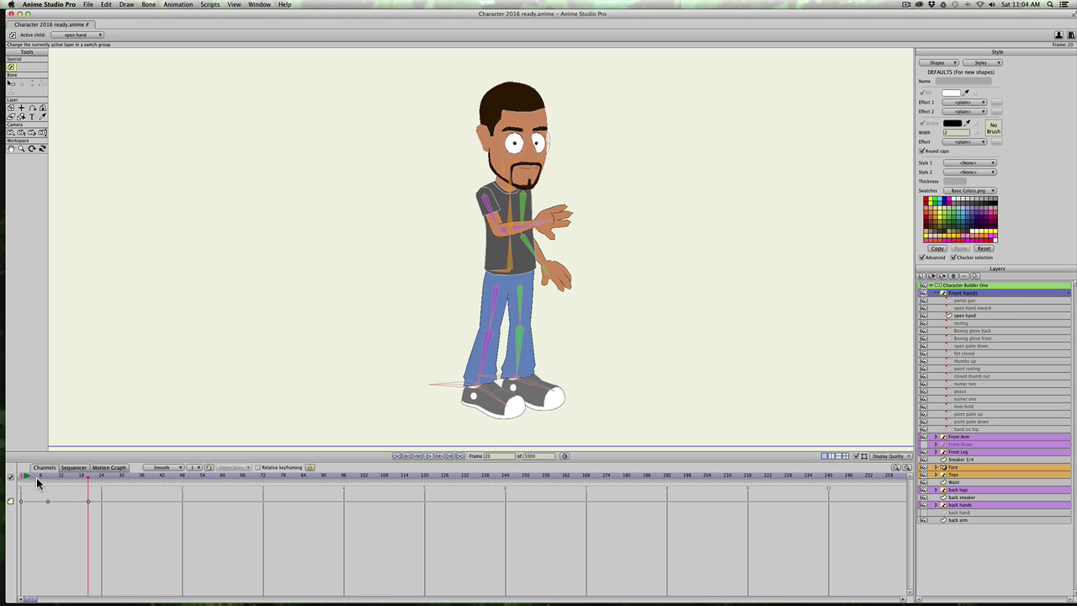
Scrub through the hand changes and delete the Front hands switch keyframes at frames 8 and 20.
drag(36, 478, 105, 495)
drag(104, 497, 2, 529)
key(Delete)
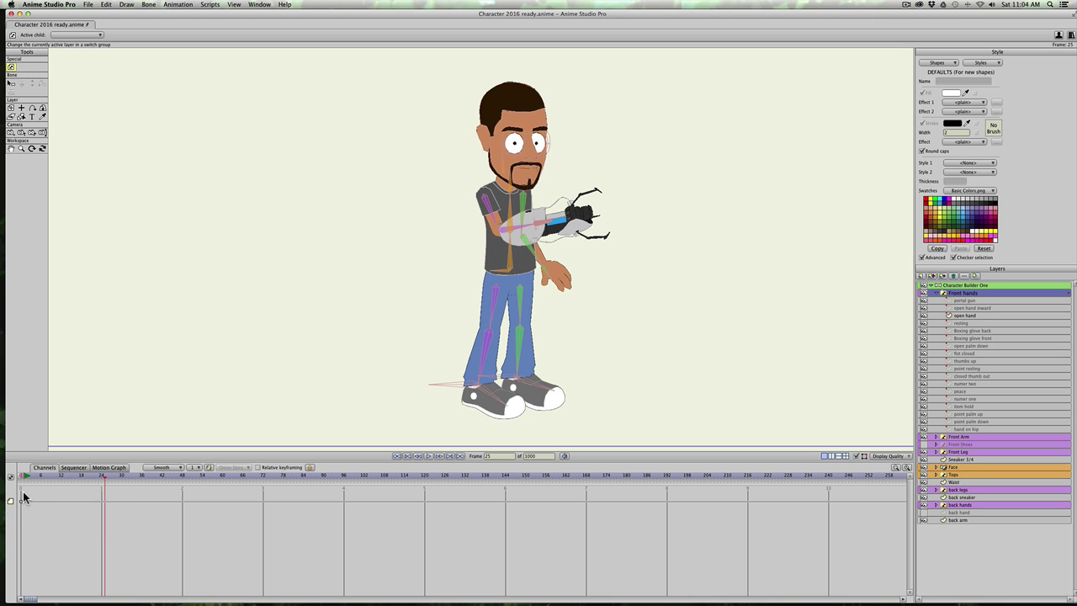
Preview the arm movement from frame 0 to 19 and look through the list of front hand variants.
click(22, 476)
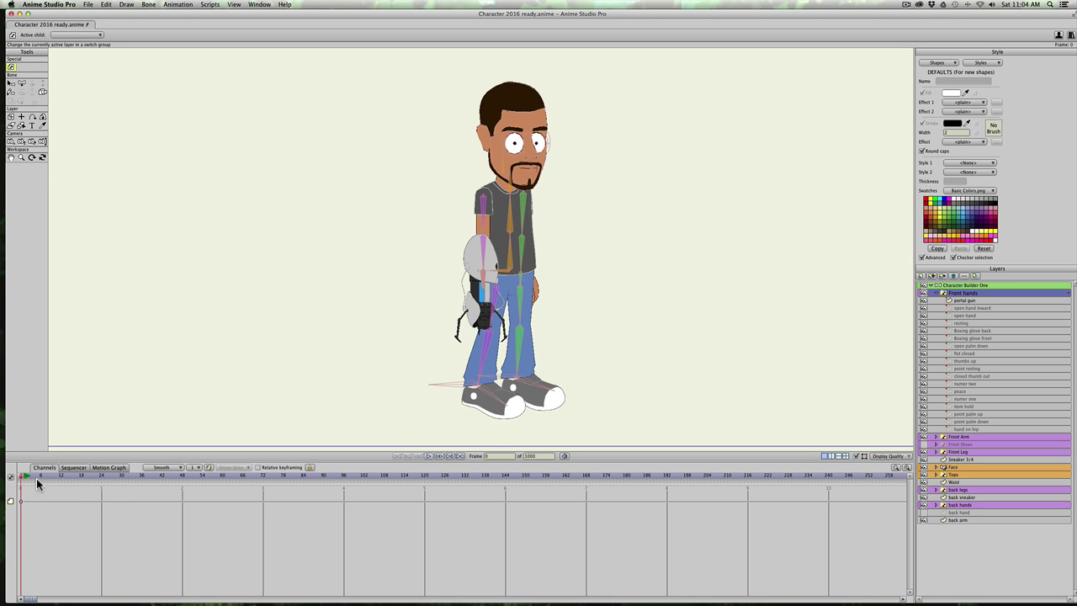
drag(36, 477, 84, 475)
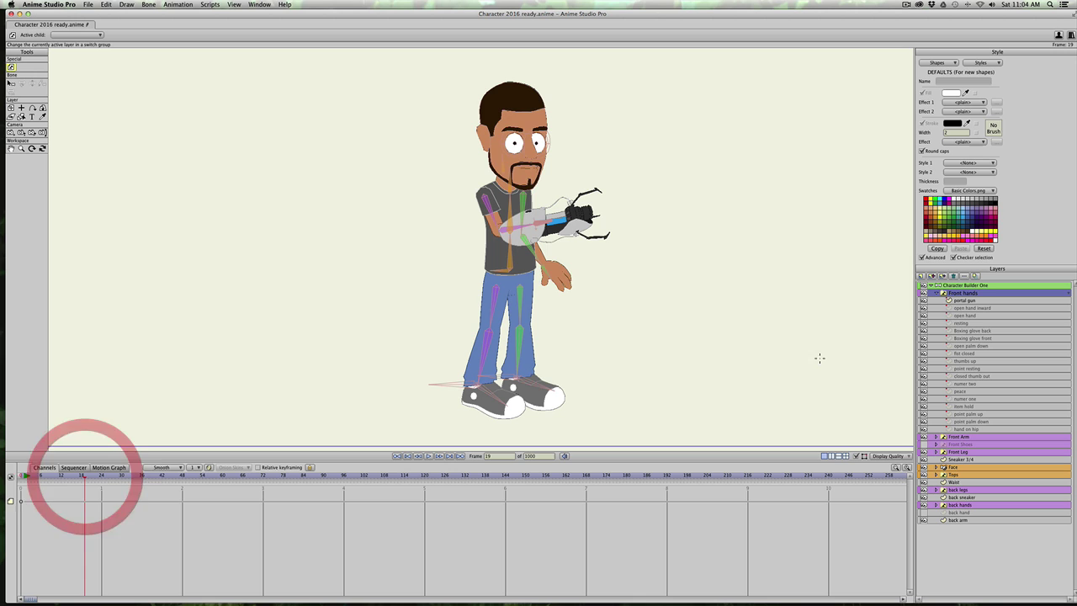
click(956, 296)
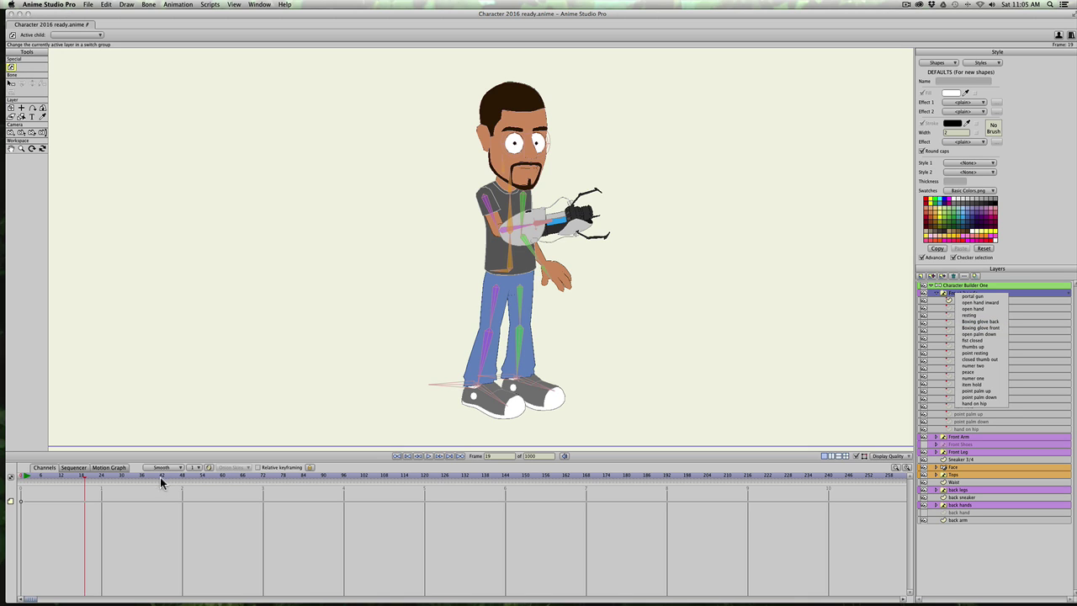
click(20, 477)
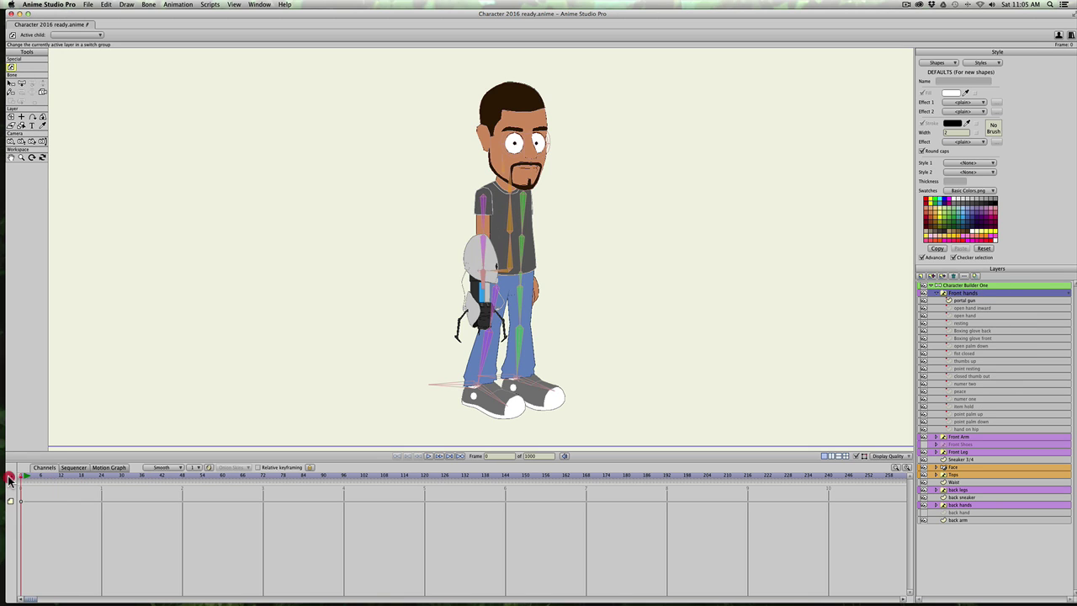
Collapse the Front hands group at frame 0 and select the Character Builder One layer.
click(936, 293)
click(937, 294)
click(16, 477)
click(938, 294)
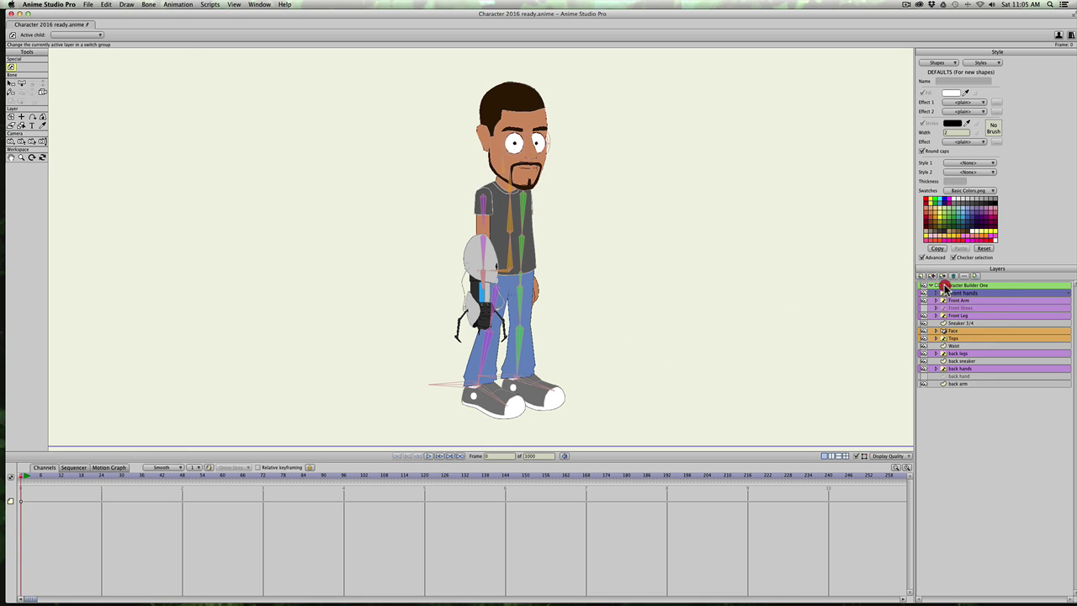
click(957, 286)
Select the short front hand bone at the wrist above the portal gun's blue section.
scroll(420, 332, up, 5)
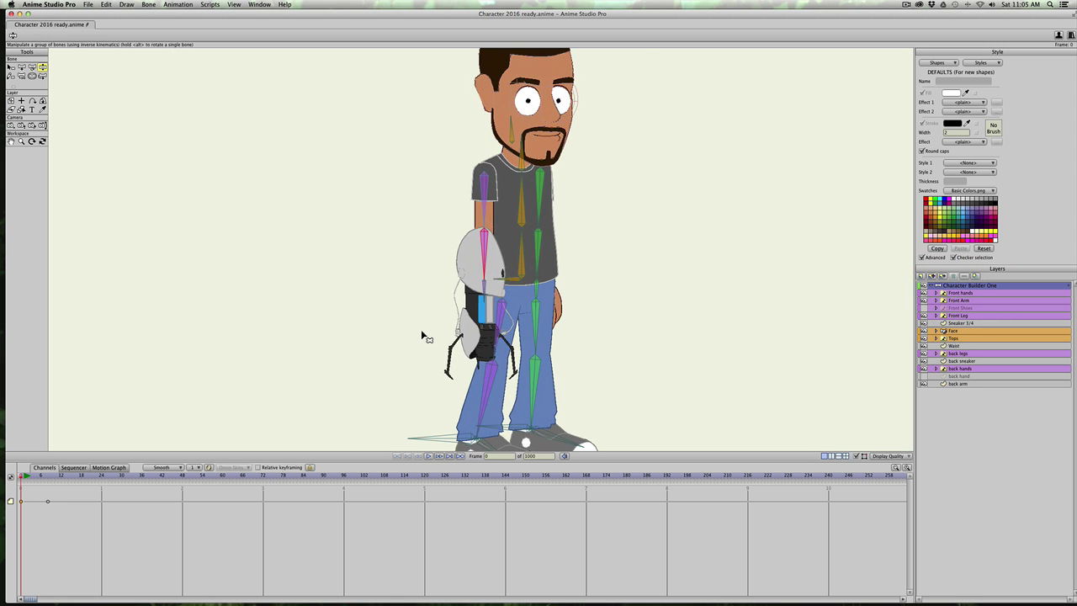
scroll(471, 333, down, 2)
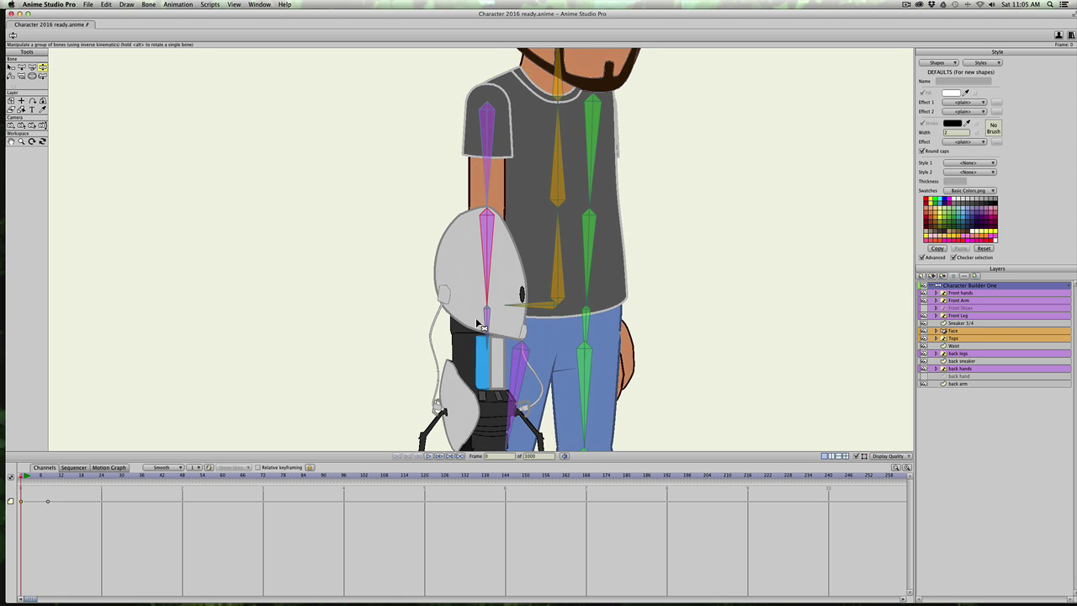
key(b)
click(488, 315)
drag(407, 337, 460, 300)
Try moving the front hand bone and undo the movement.
key(z)
drag(540, 284, 530, 312)
key(super+z)
key(super+z)
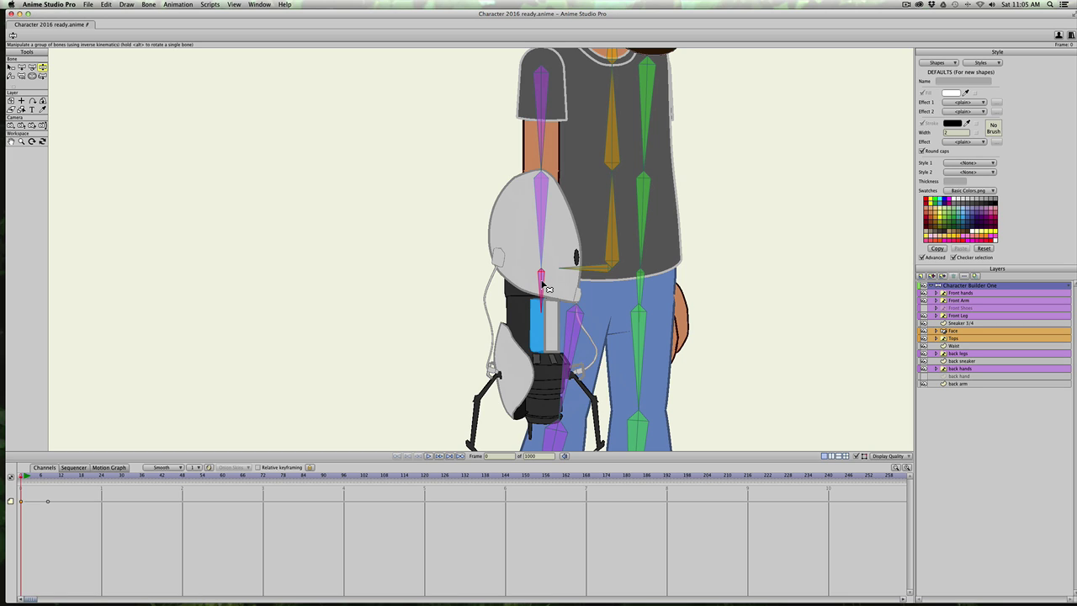
Add a short vertical bone beside the portal gun as a child of the front hand bone and check its parent link.
key(a)
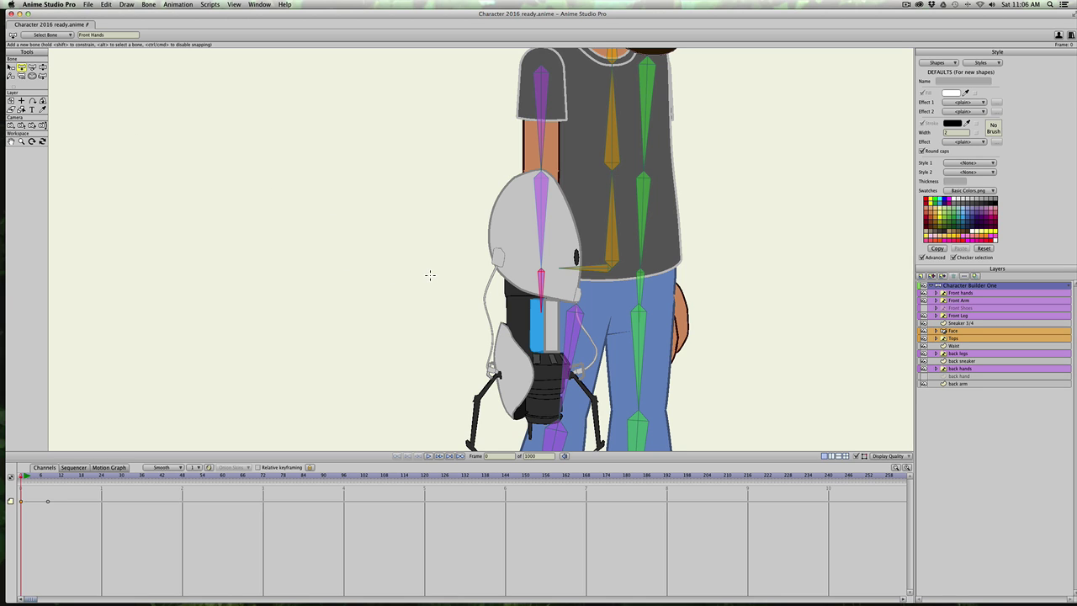
drag(430, 275, 431, 218)
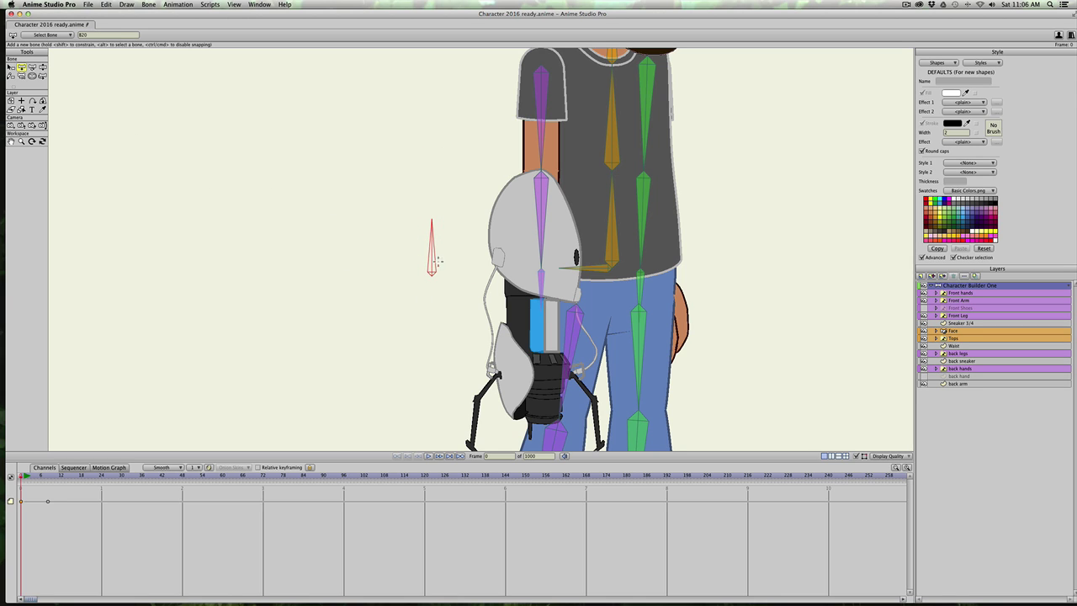
click(22, 76)
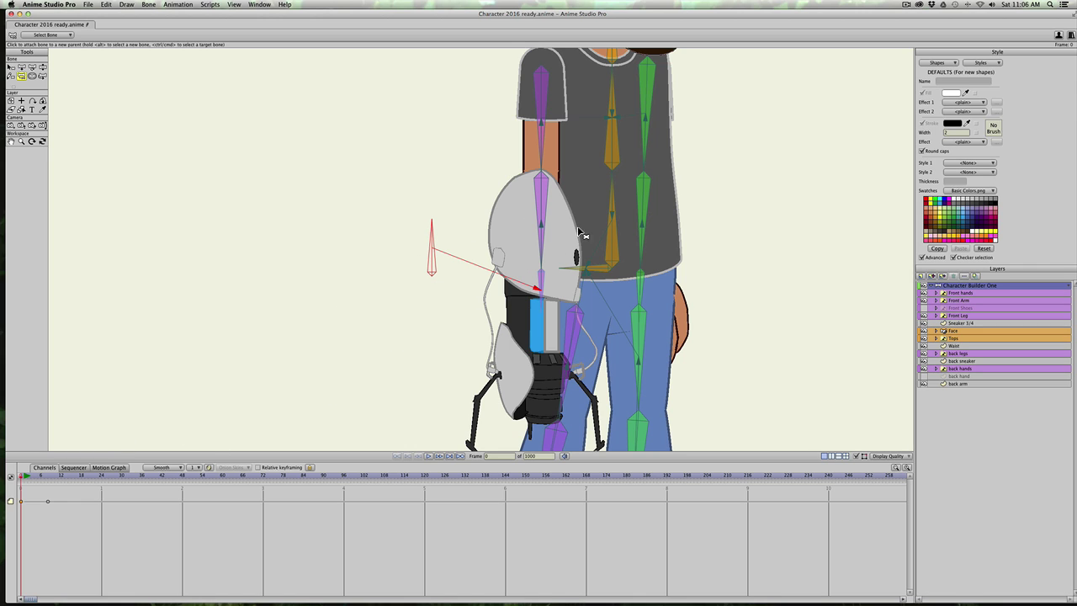
Delete the arm pose keyframe at frame 8 and return to frame 0.
click(47, 503)
key(BackSpace)
click(9, 478)
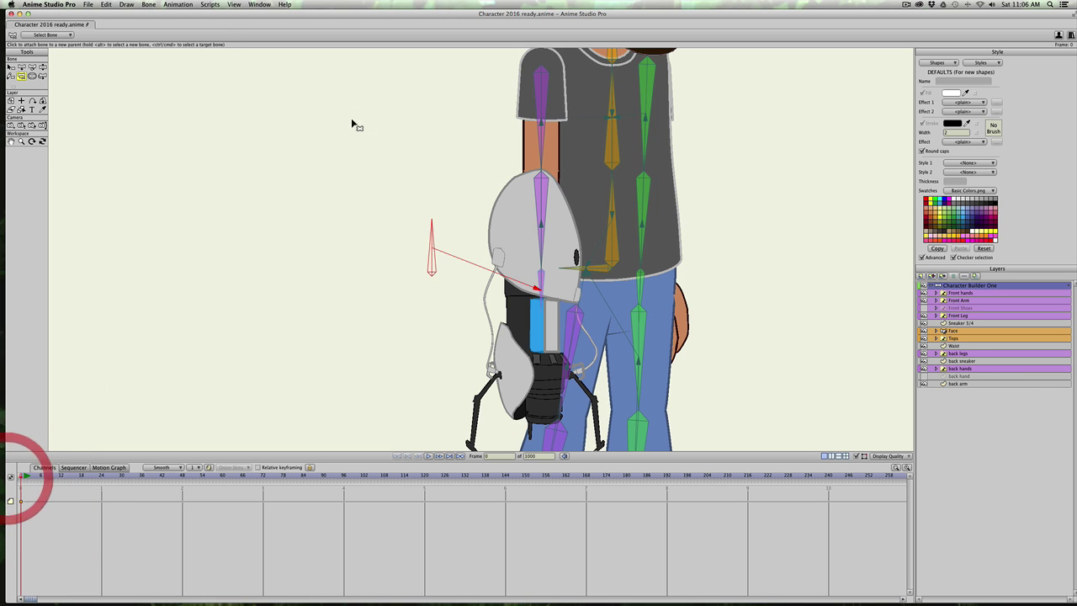
Name the new bone "hand poses", color it yellow and show its label.
key(b)
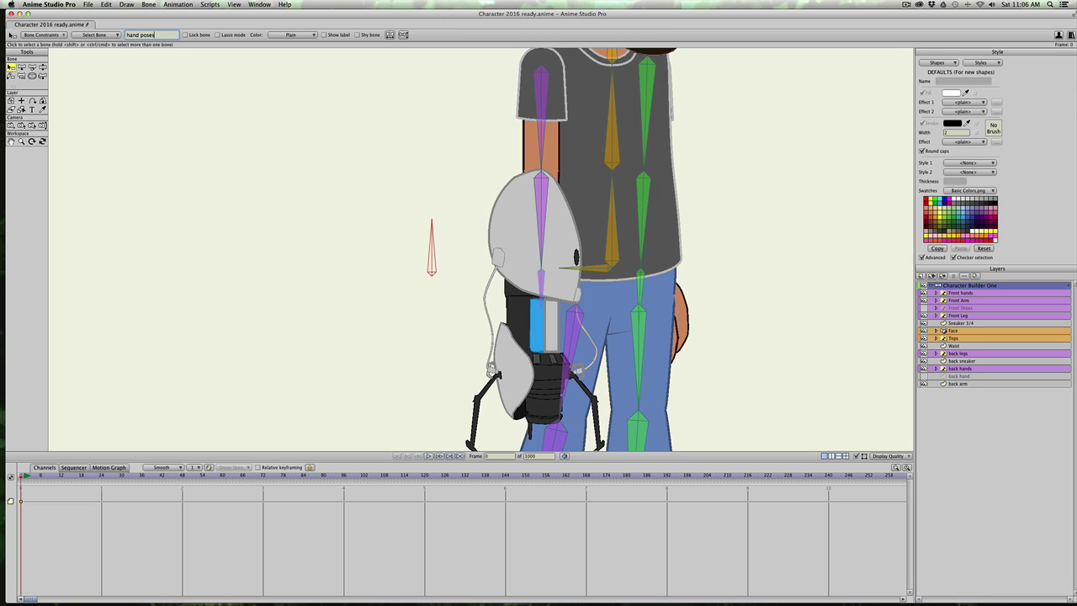
click(293, 34)
click(299, 68)
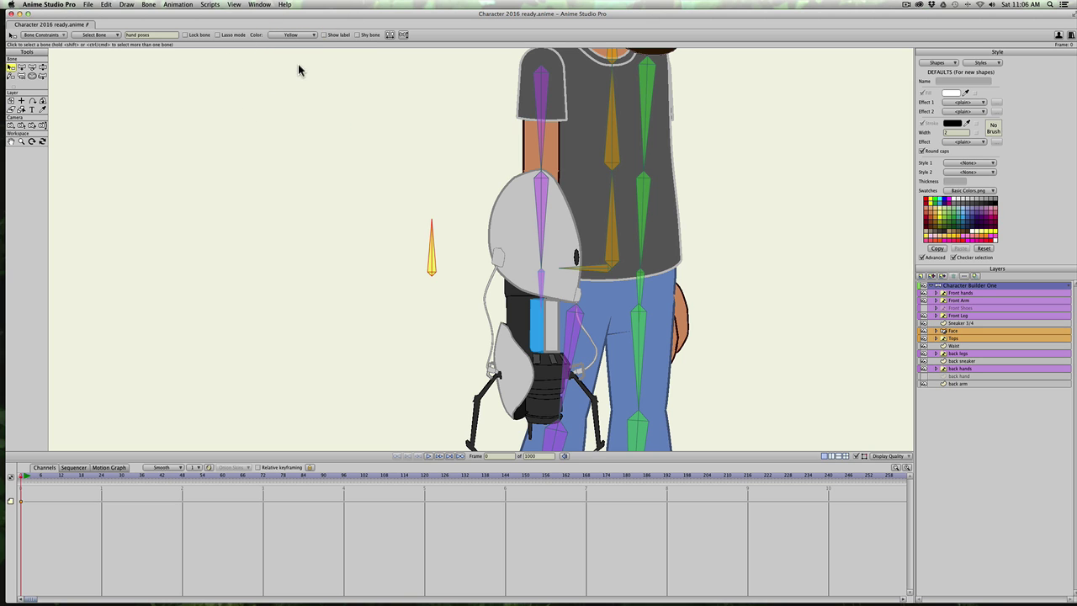
click(323, 34)
Test the hand poses bone by swinging the front arm backward at frame 6, and delete the resulting keyframe.
click(41, 475)
scroll(429, 343, down, 3)
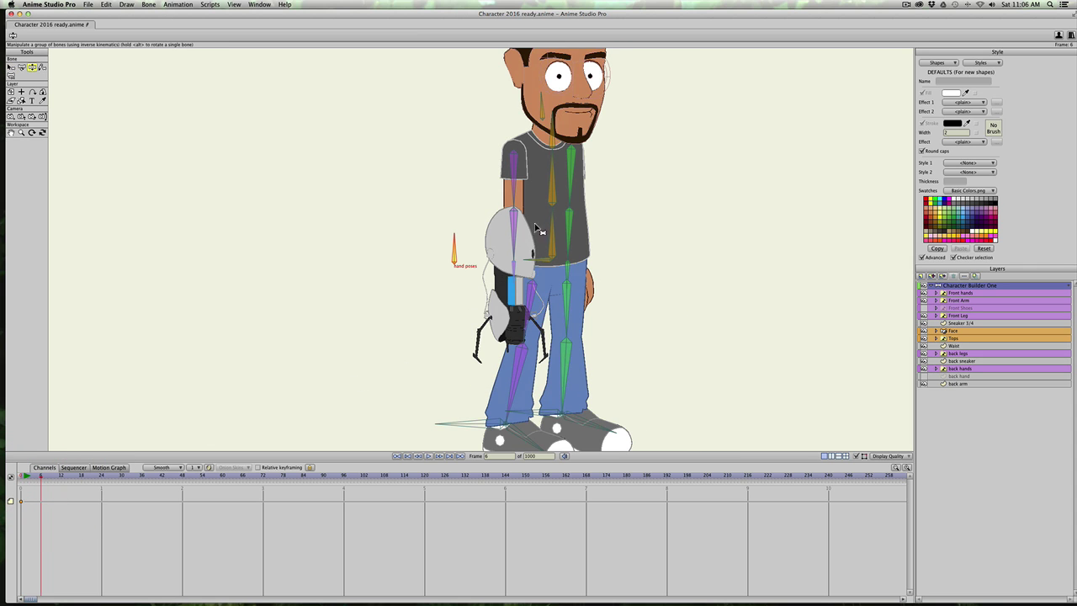
drag(509, 254, 447, 284)
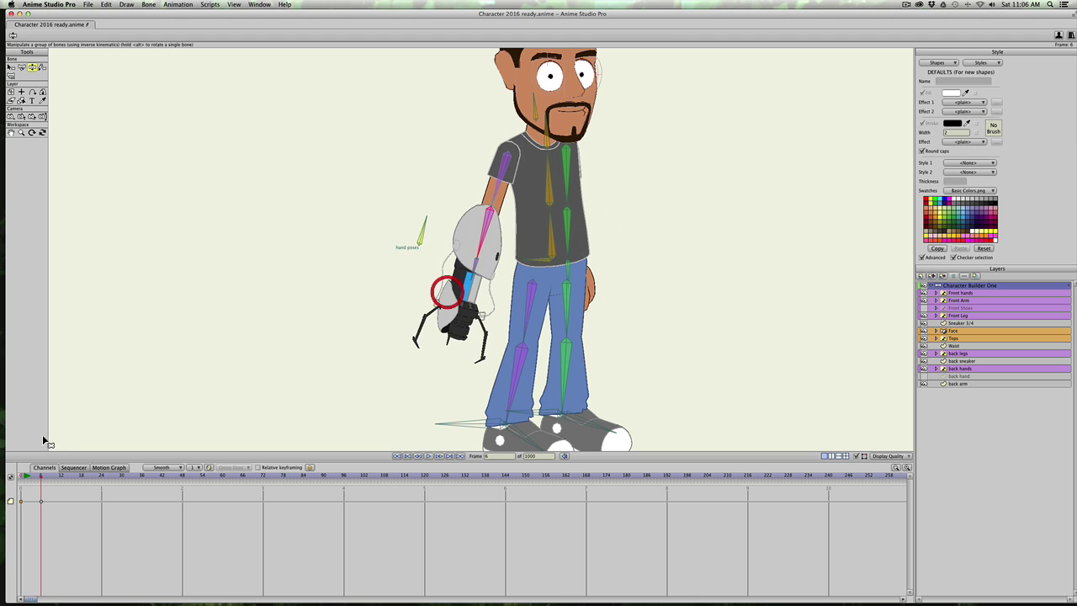
drag(53, 494, 24, 513)
key(BackSpace)
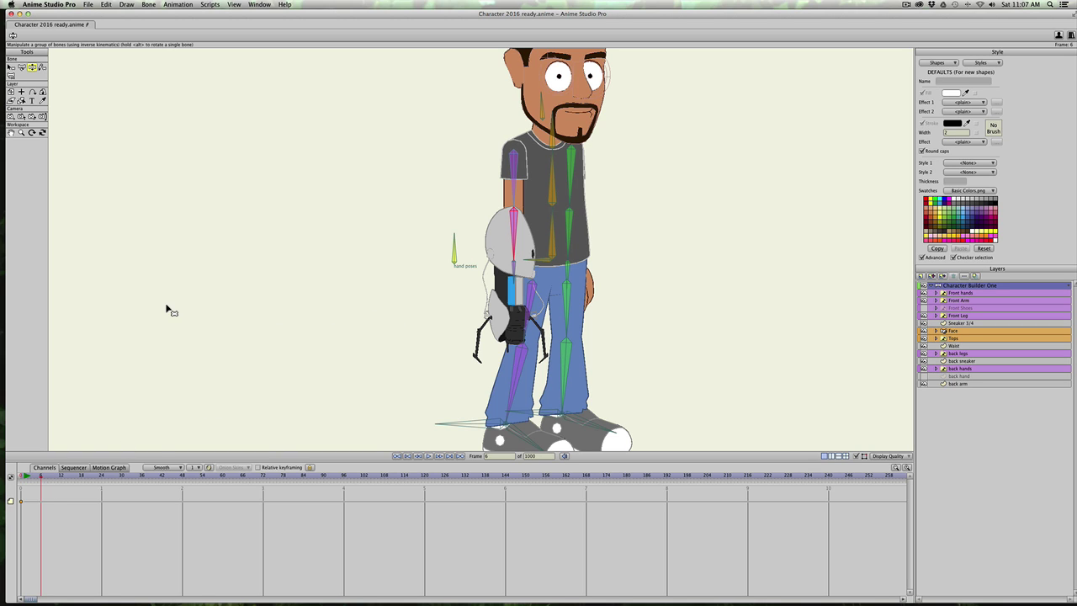
Set the hand poses bone's strength to 0 at frame 0.
click(4, 477)
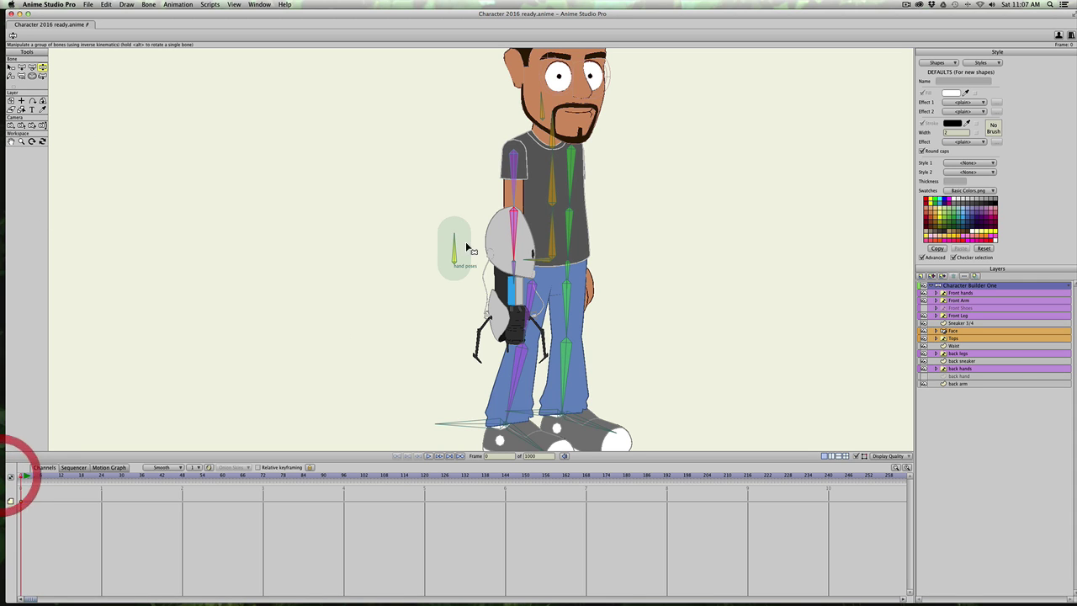
click(32, 76)
drag(452, 258, 287, 273)
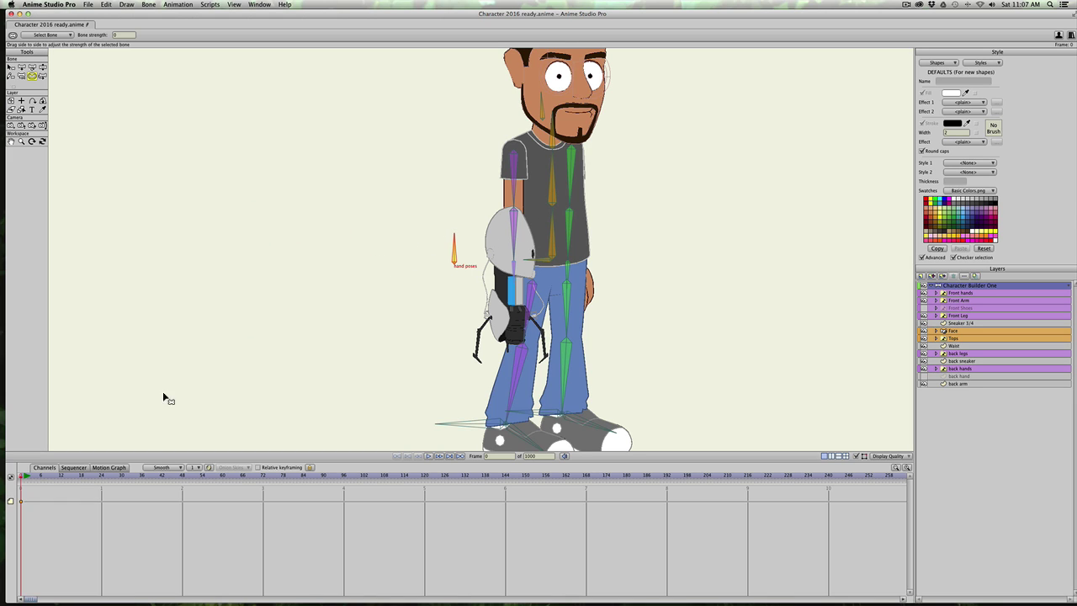
Copy the name of the hand poses bone.
key(z)
click(151, 34)
drag(161, 34, 113, 33)
key(super+c)
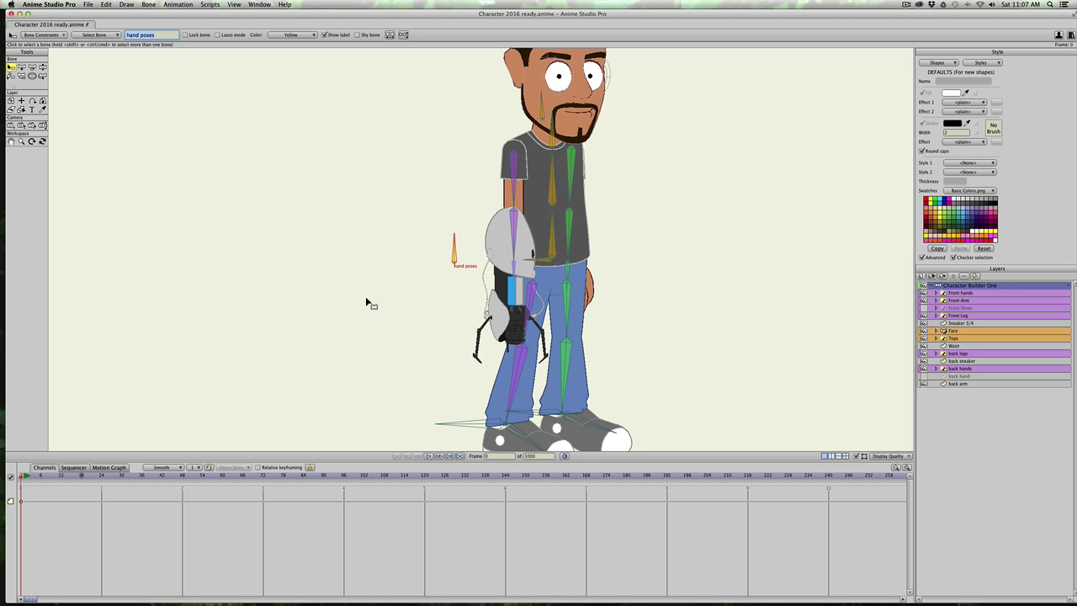
Create a new smart bone action using the copied bone name "hand poses".
click(256, 5)
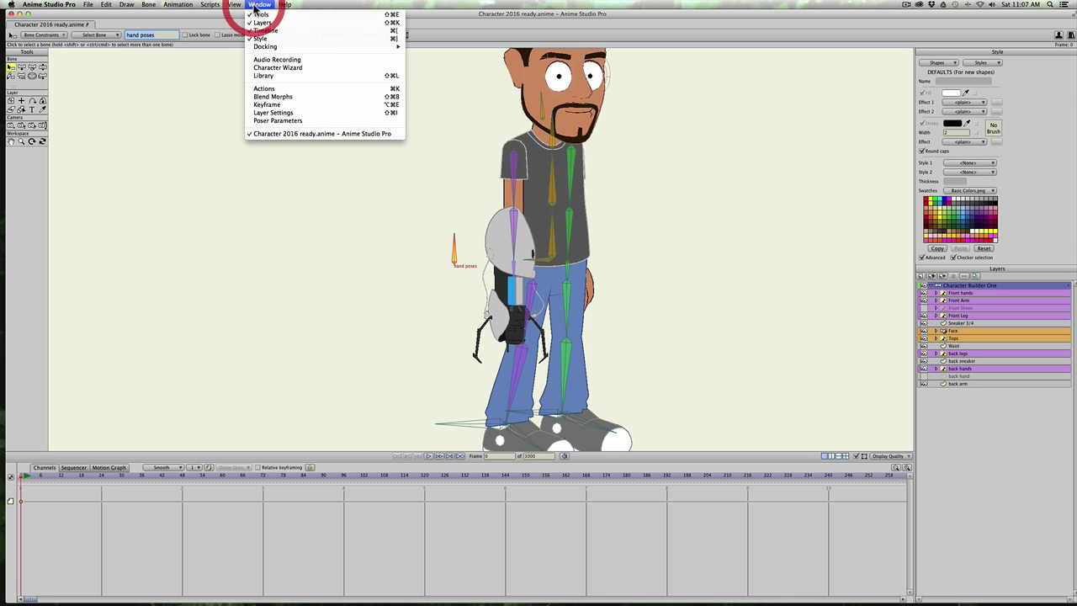
click(263, 89)
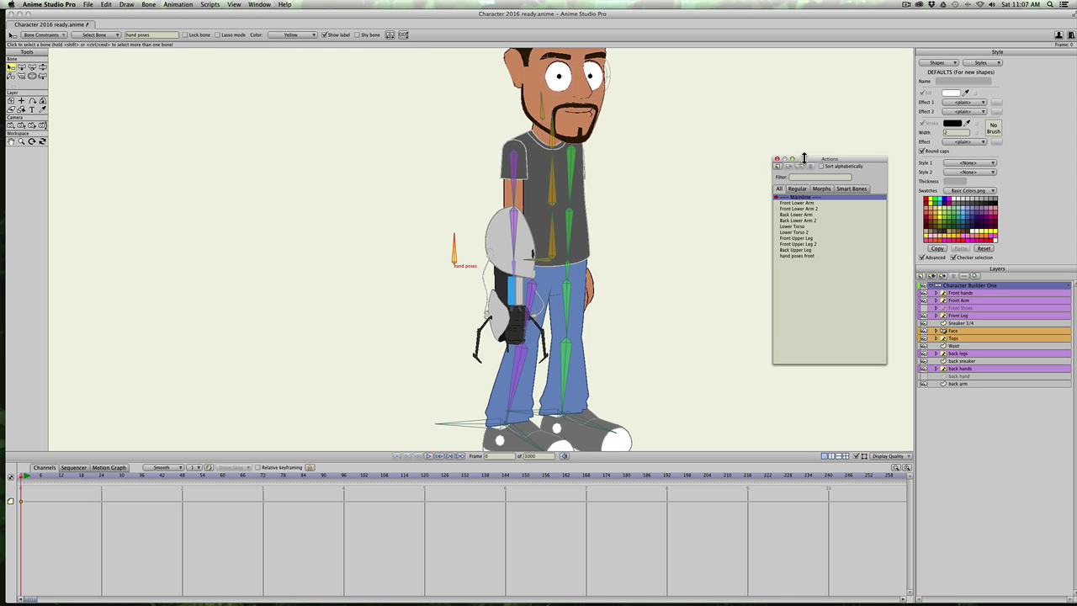
click(853, 190)
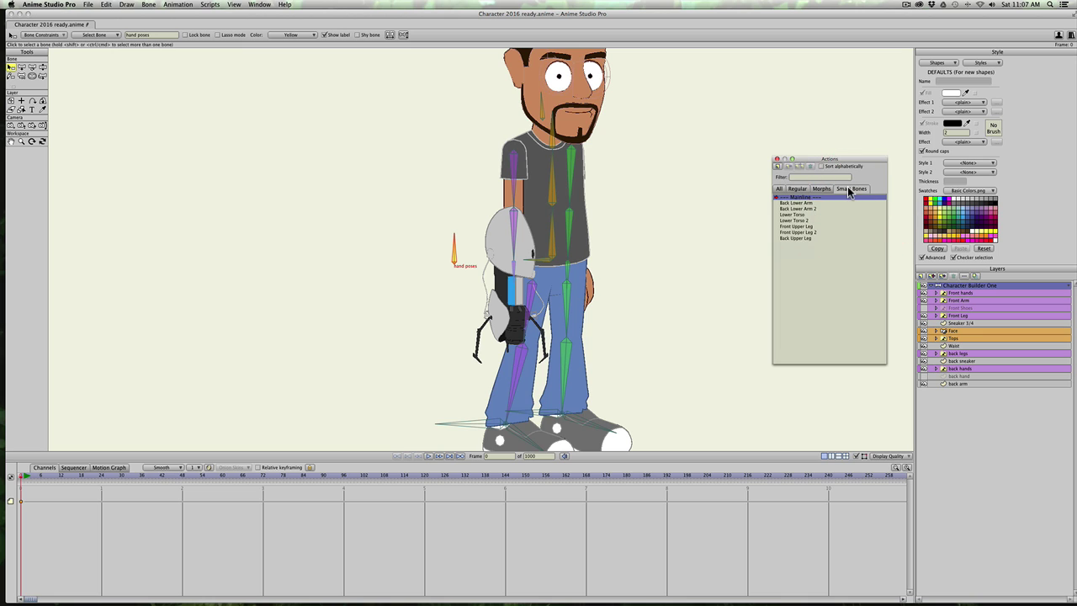
click(777, 166)
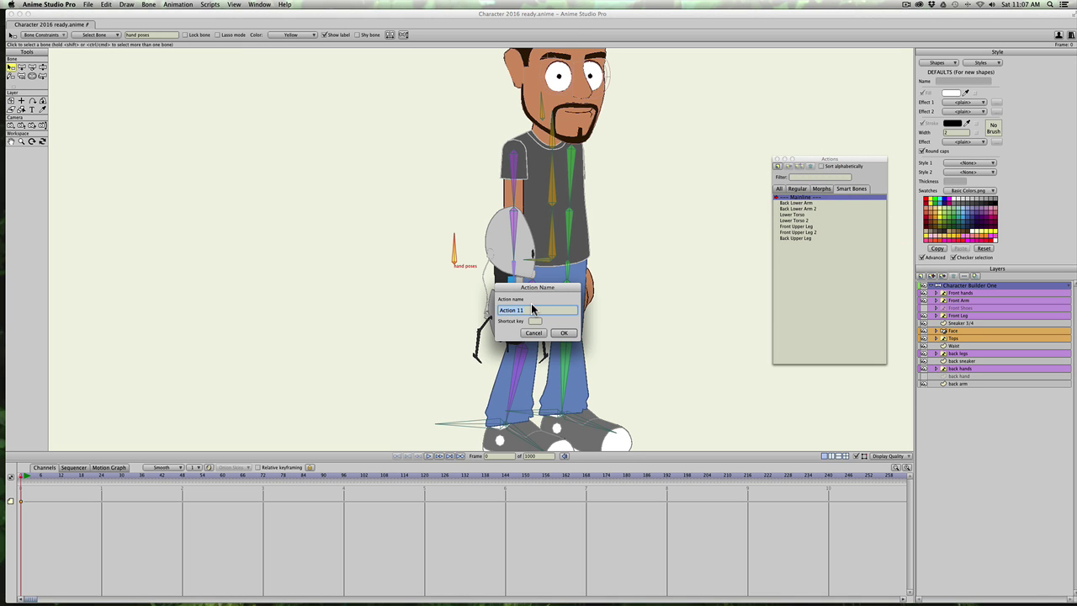
key(super+v)
click(563, 333)
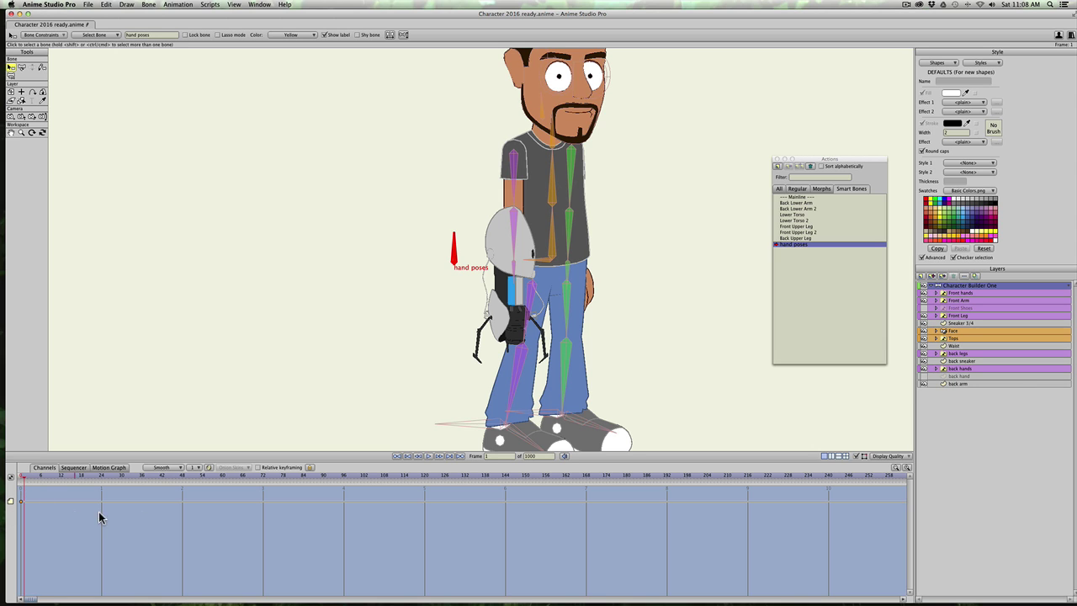
Key the Front hands switch layer to the portal gun hand at frame 1 of the hand poses action.
click(959, 293)
right_click(961, 295)
click(963, 299)
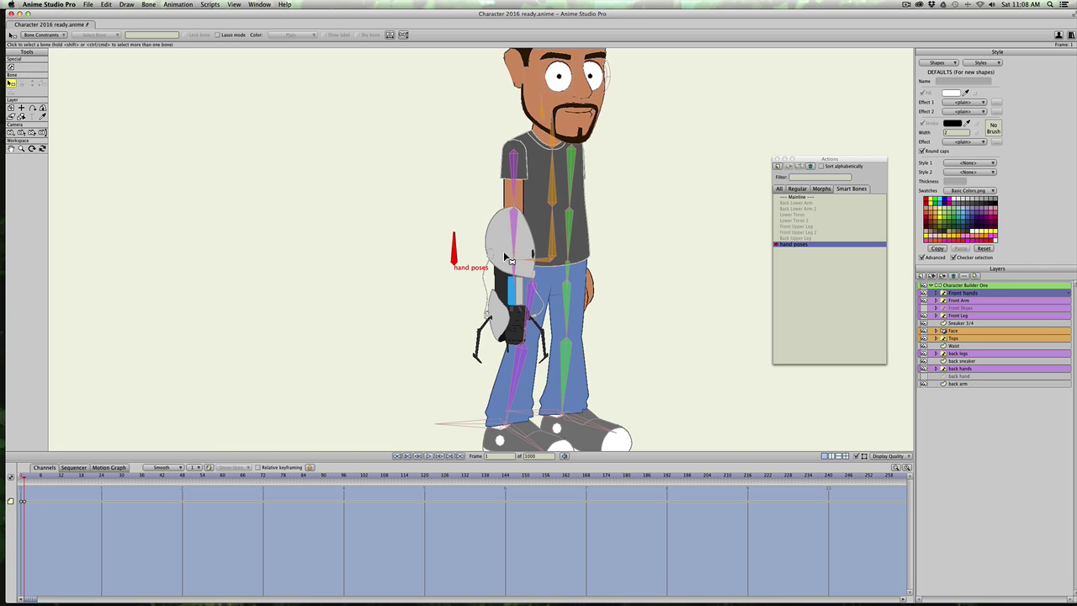
On the Character Builder One layer, rotate the hand poses bone to 135 degrees at frame 1.
click(971, 285)
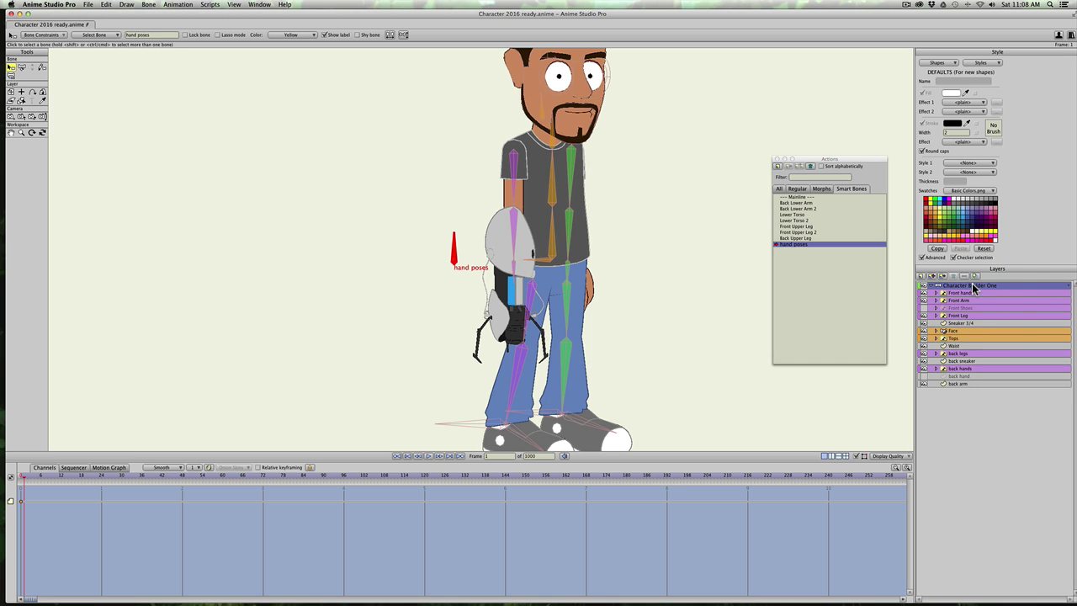
key(t)
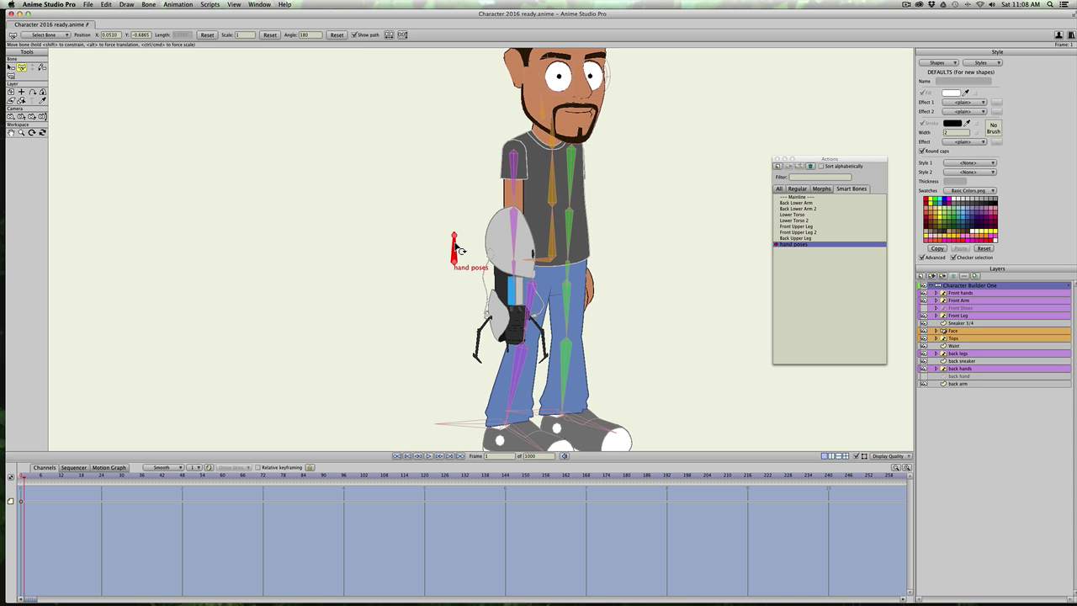
drag(455, 246, 492, 256)
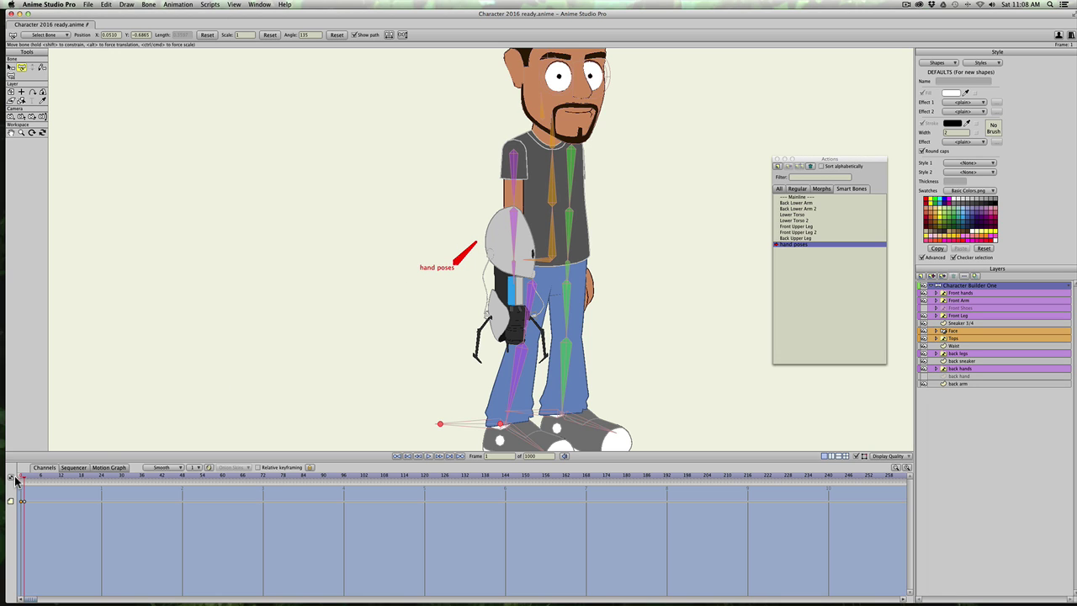
Switch the Front hands layer to "open hand inward" at frame 6.
click(41, 476)
click(957, 292)
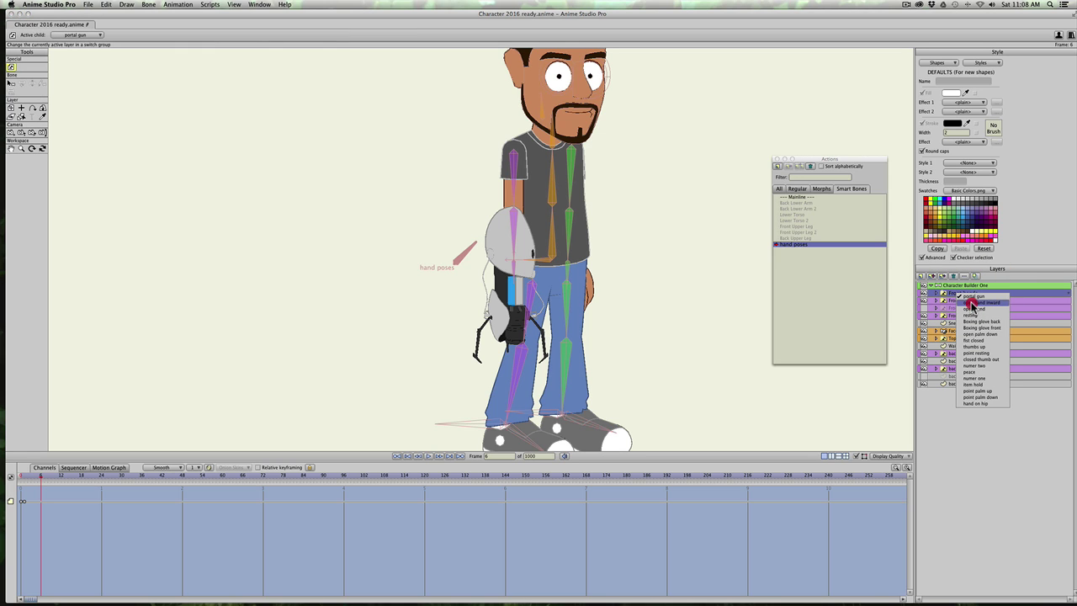
click(972, 303)
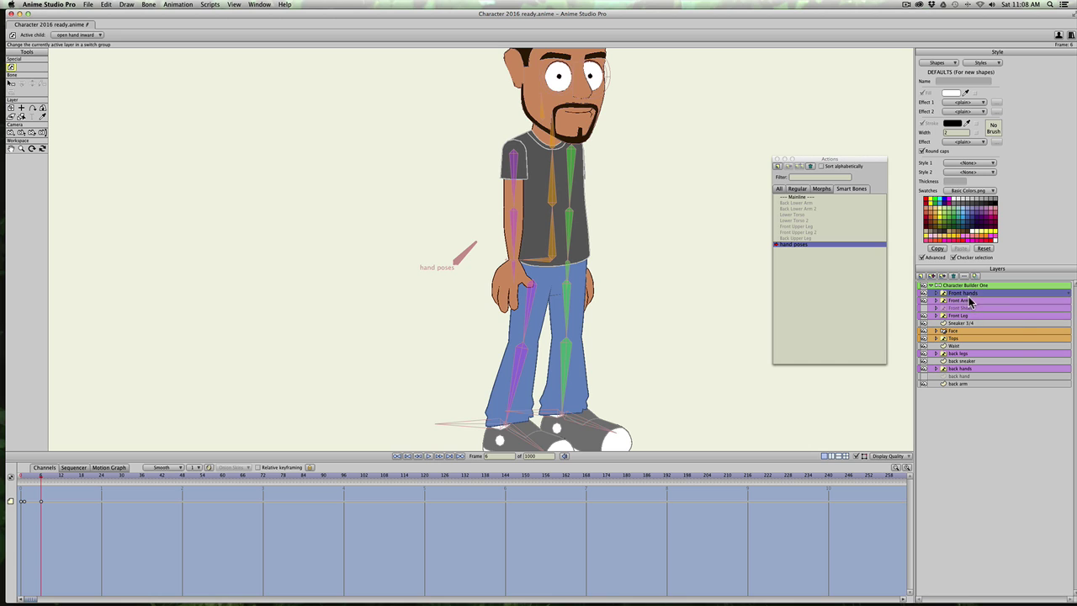
click(968, 297)
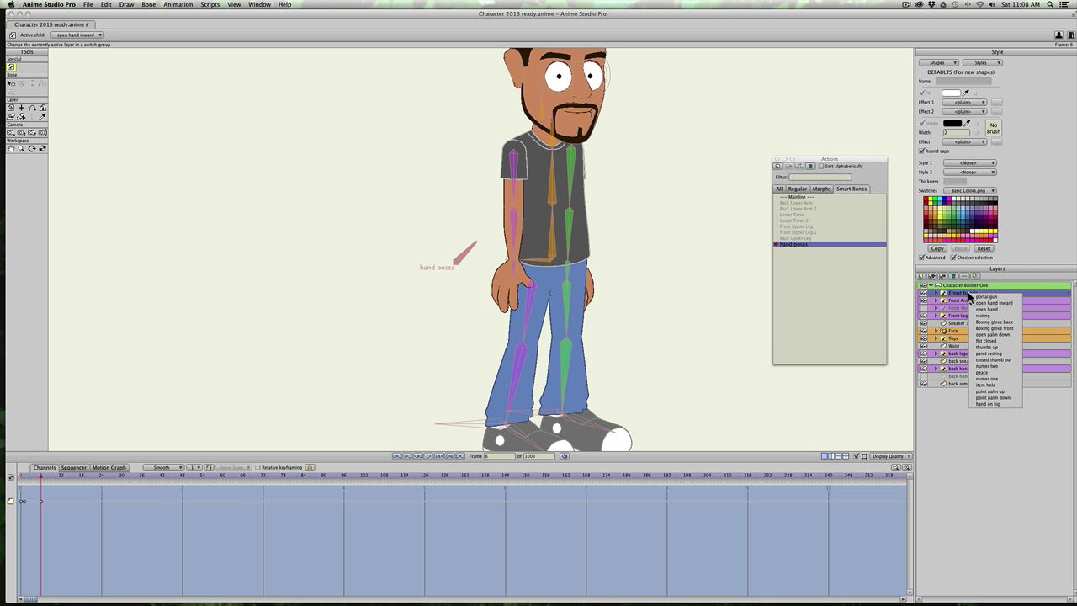
At frame 12, rotate the hand poses bone to 90 degrees and switch the Front hands layer to "open hand".
click(61, 476)
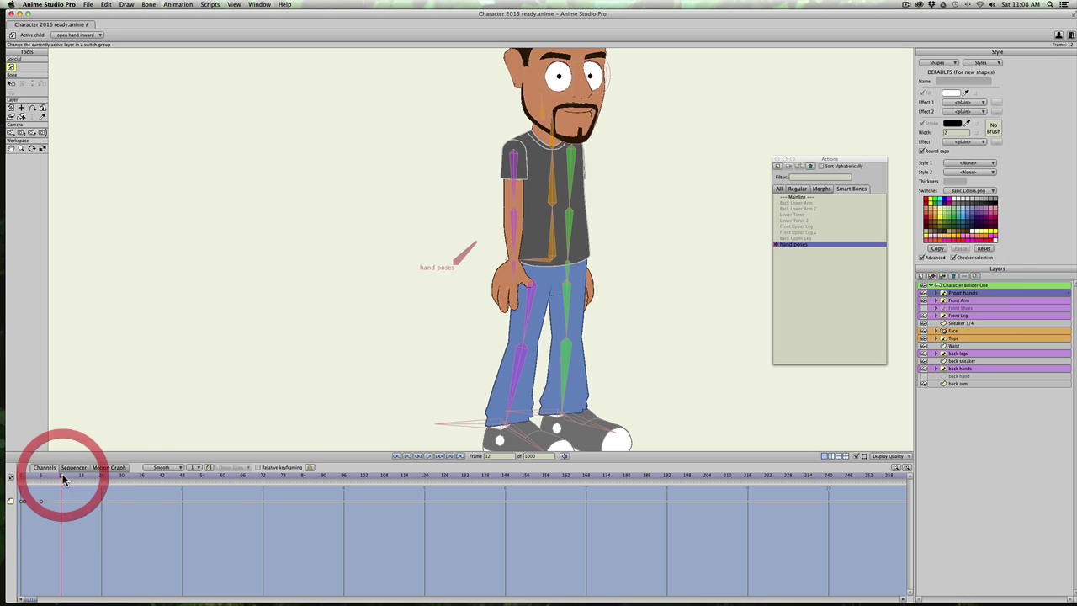
click(951, 285)
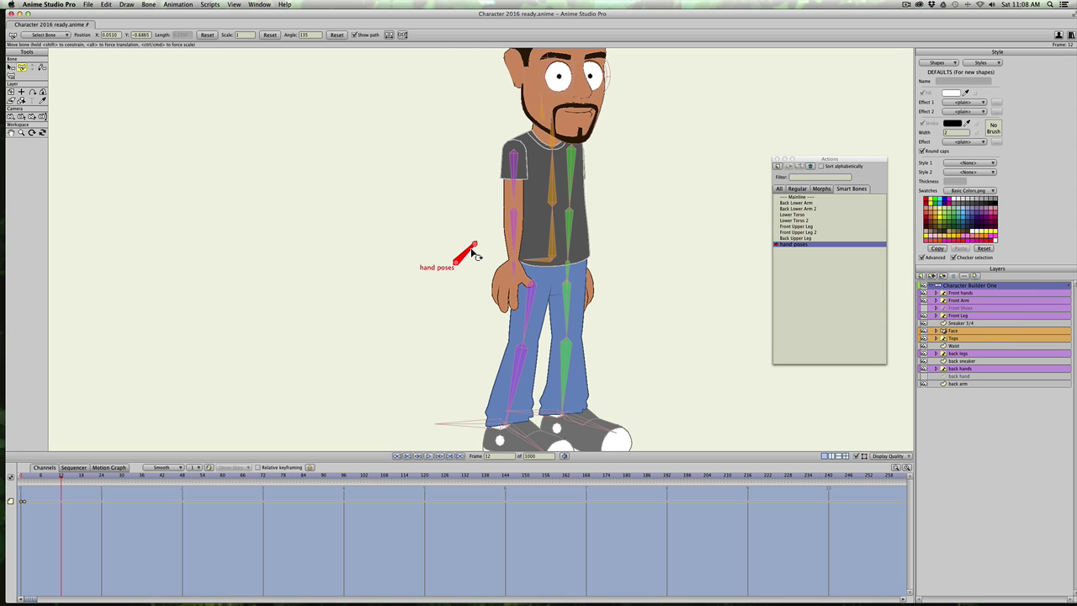
drag(473, 253, 476, 272)
right_click(954, 292)
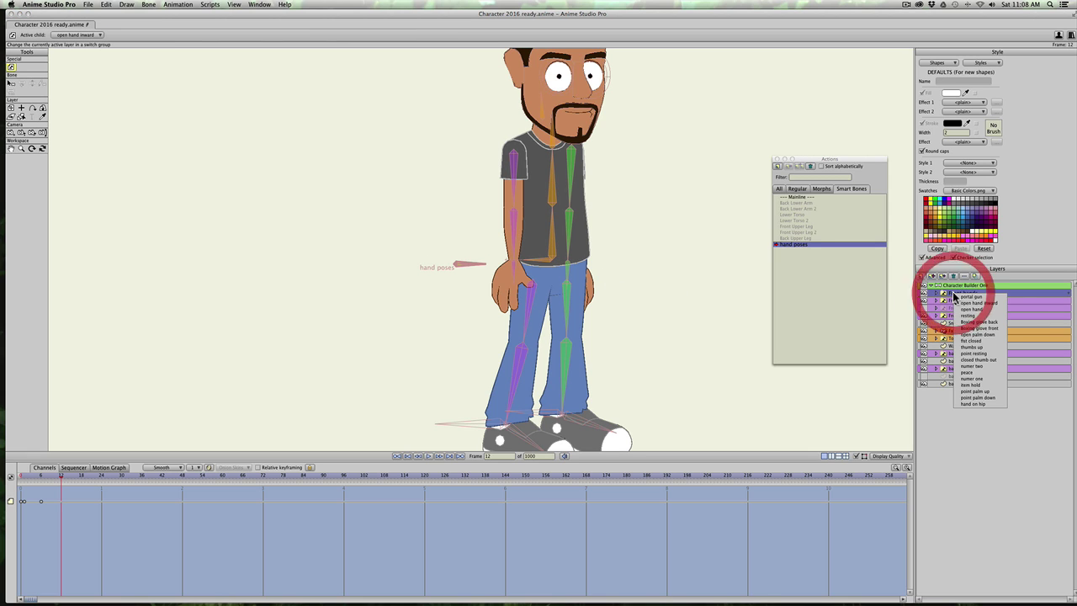
click(963, 309)
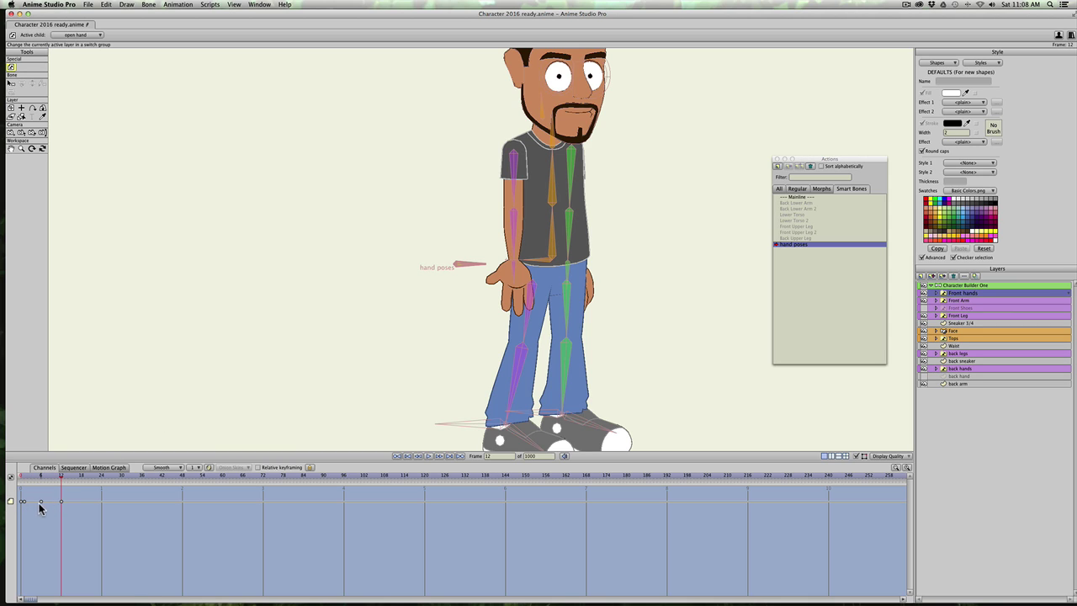
At frame 18, rotate the hand poses bone to 45 degrees and switch the Front hands layer to "resting".
click(81, 476)
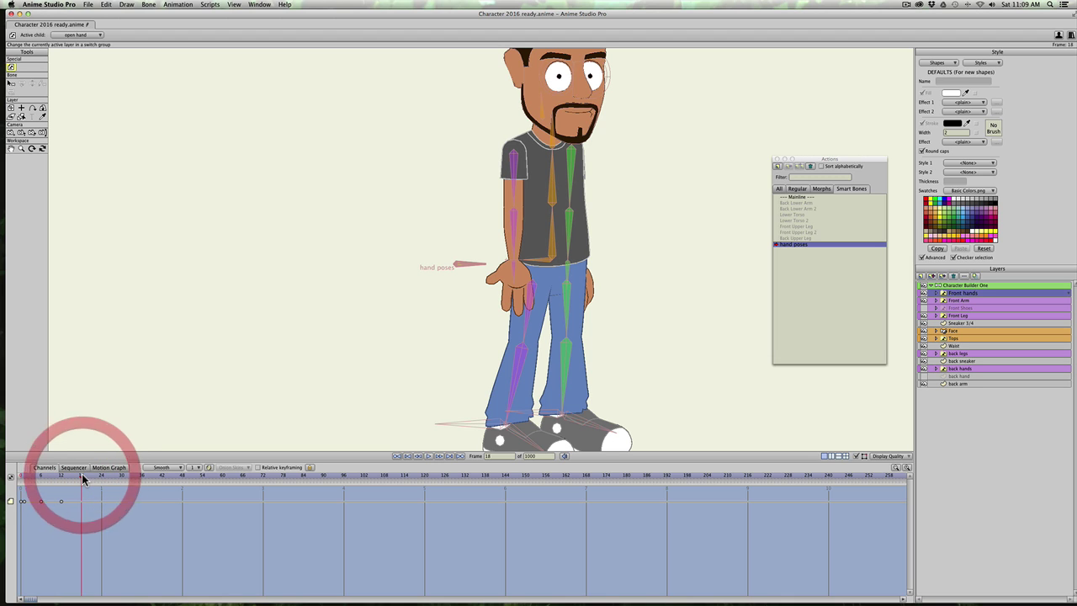
click(959, 286)
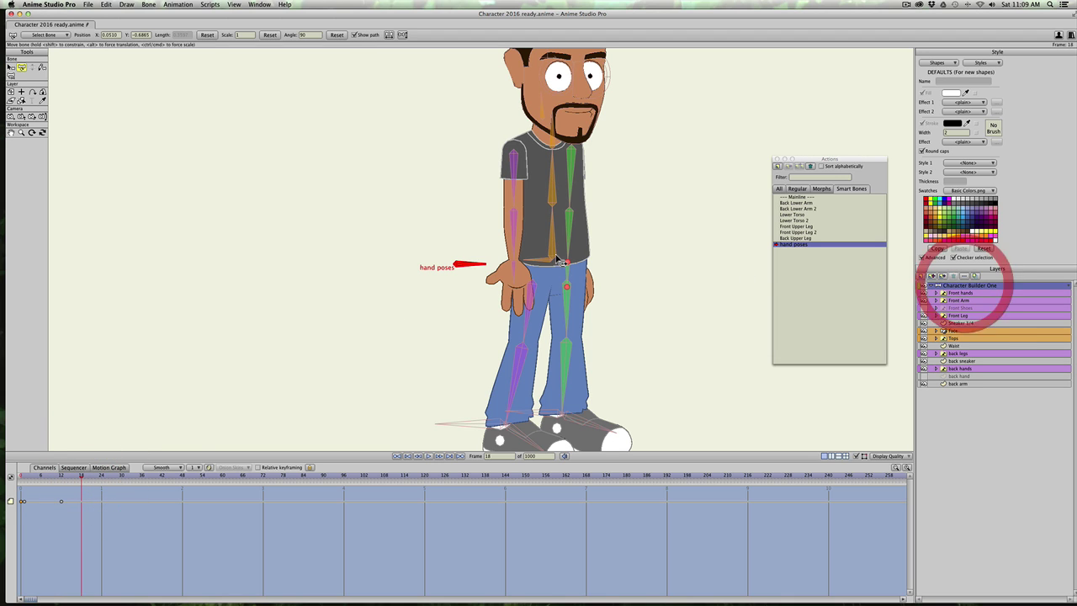
click(467, 266)
drag(476, 268, 476, 285)
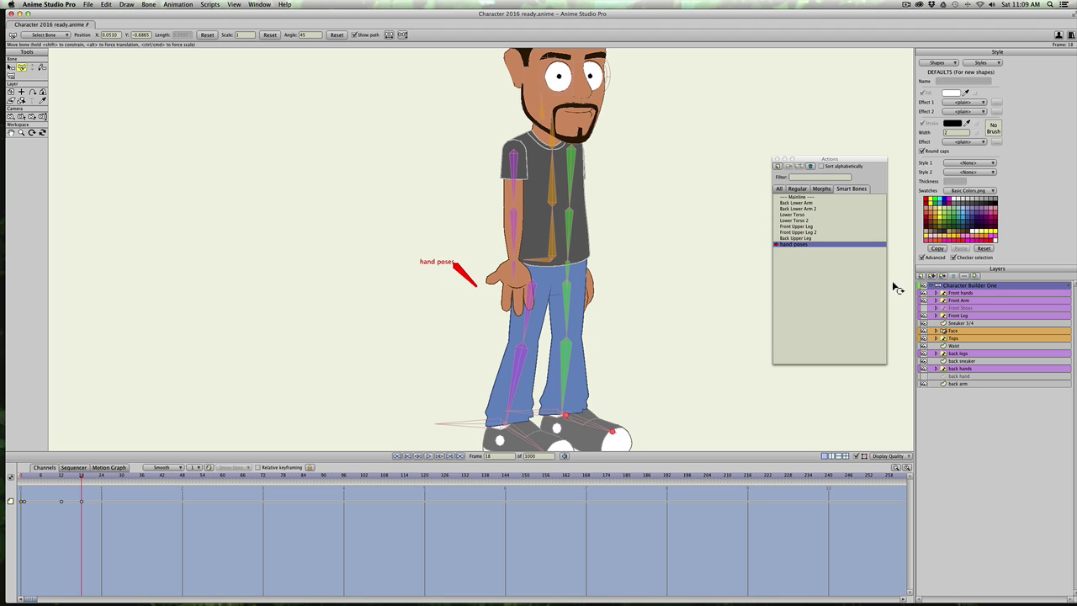
right_click(972, 293)
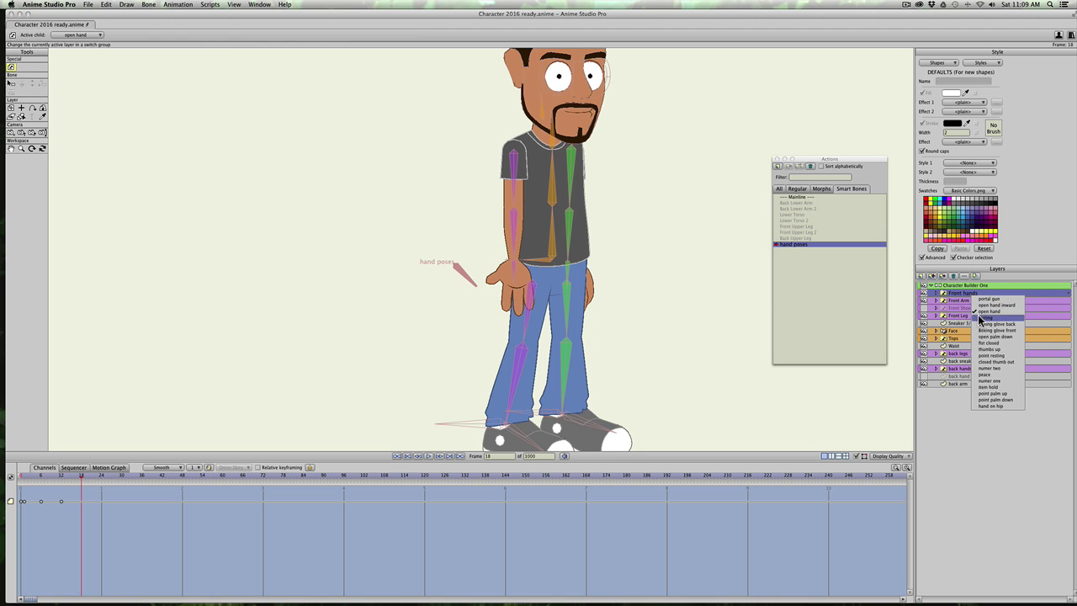
click(977, 315)
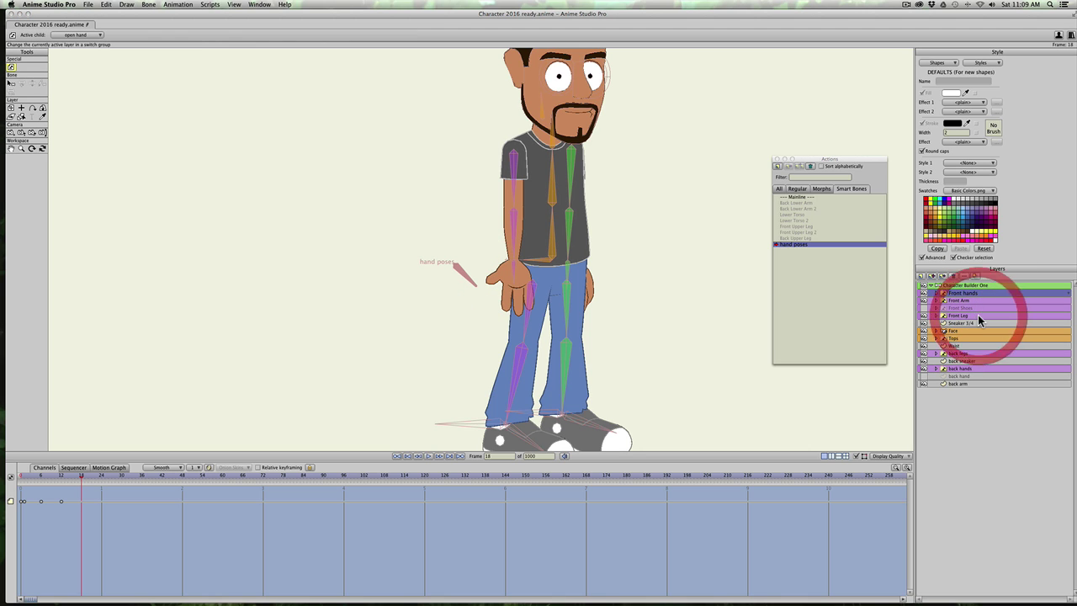
At frame 24, rotate the hand poses bone to 0 degrees and switch the Front hands layer to "Boxing glove back".
click(101, 476)
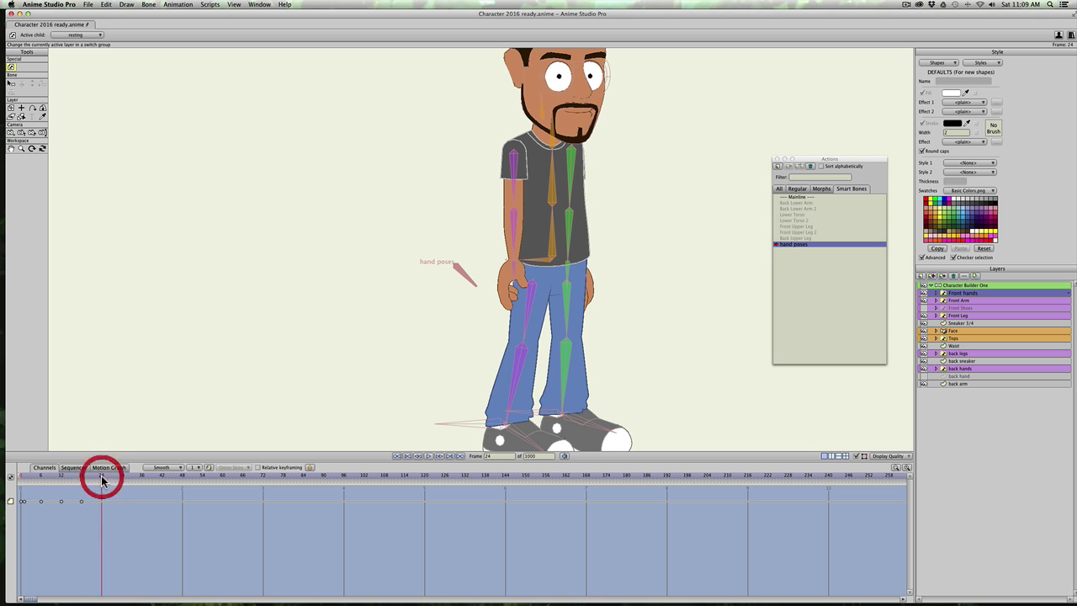
click(976, 285)
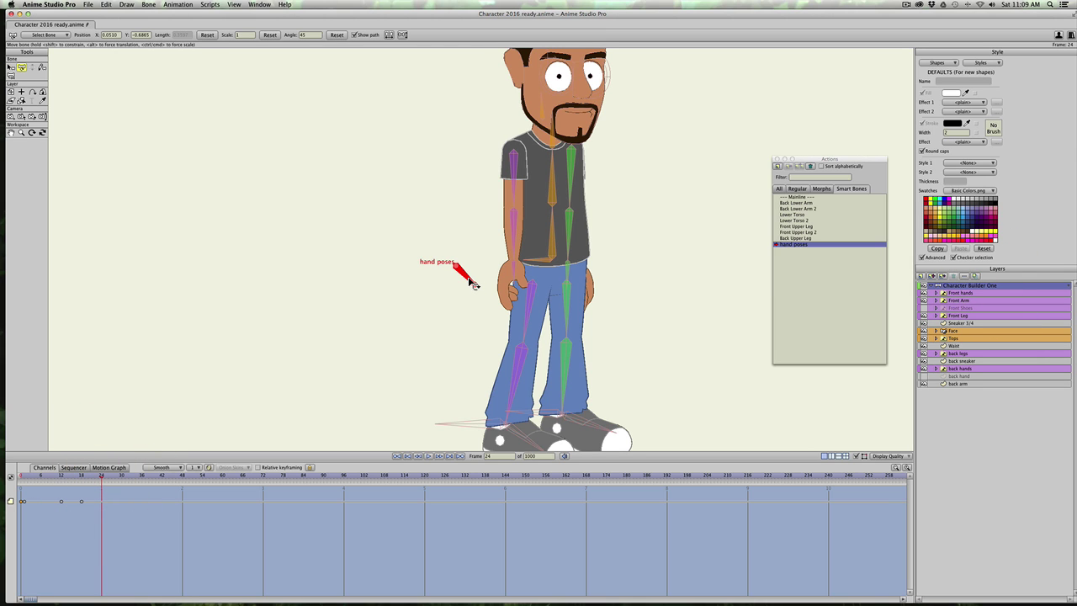
drag(469, 279, 463, 292)
right_click(955, 293)
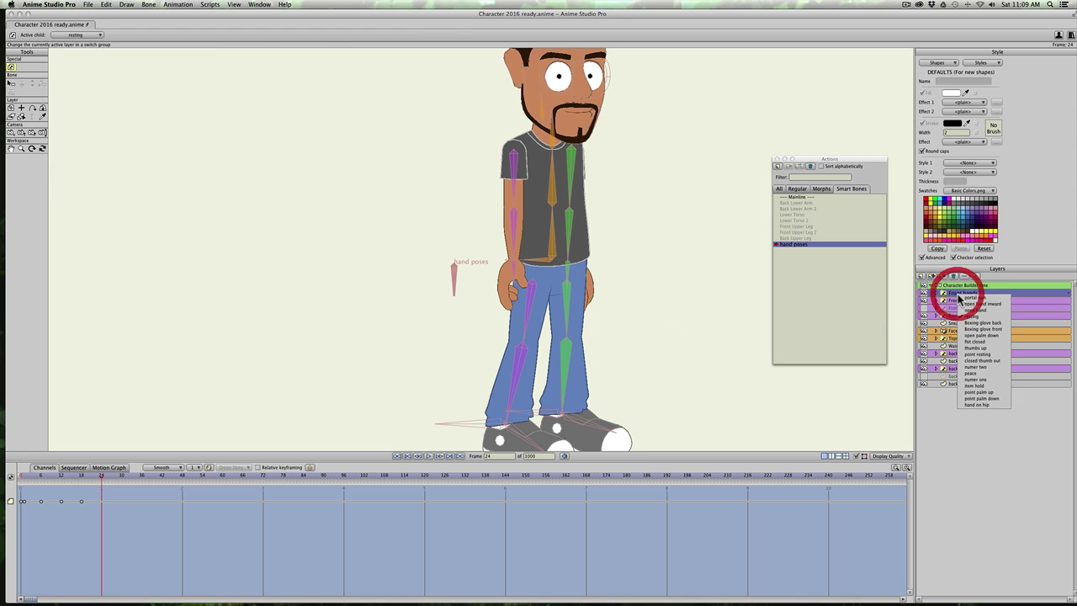
click(966, 324)
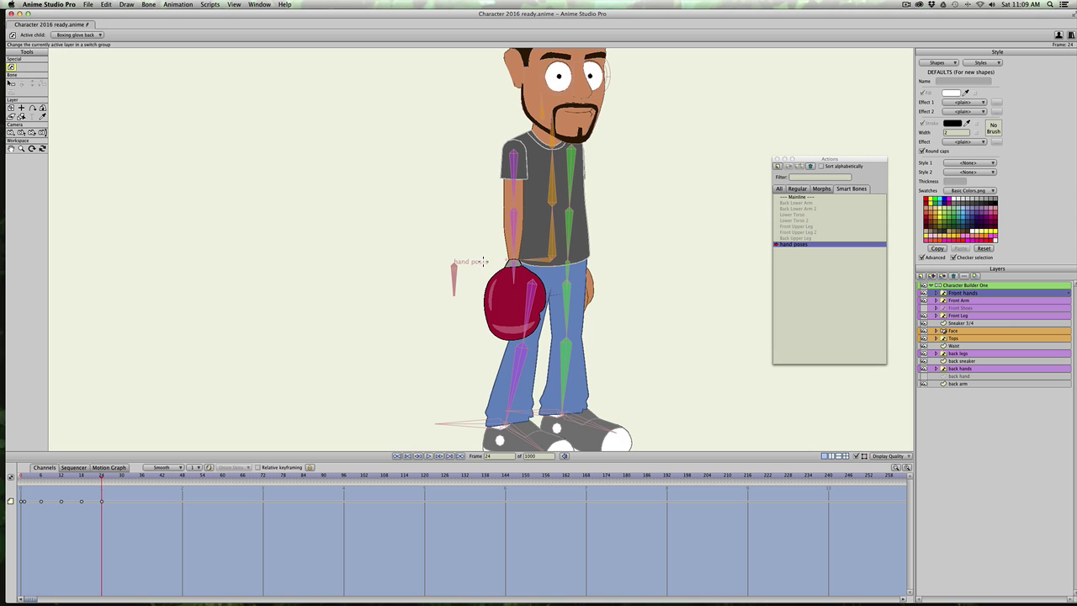
At frame 30, rotate the hand poses bone to -45 degrees and switch the Front hands layer to "Boxing glove front".
click(121, 475)
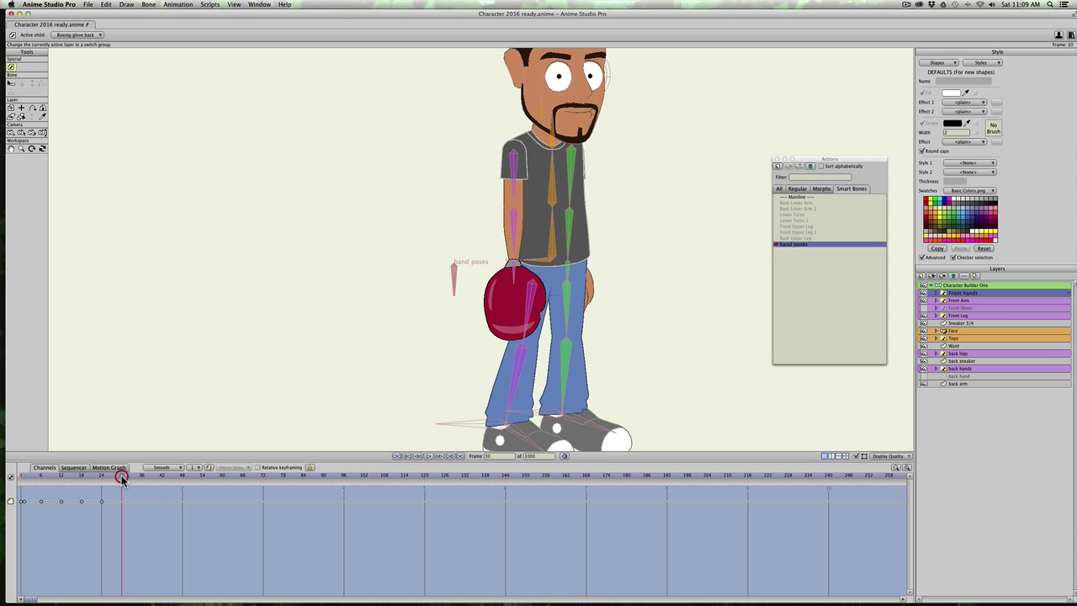
click(961, 286)
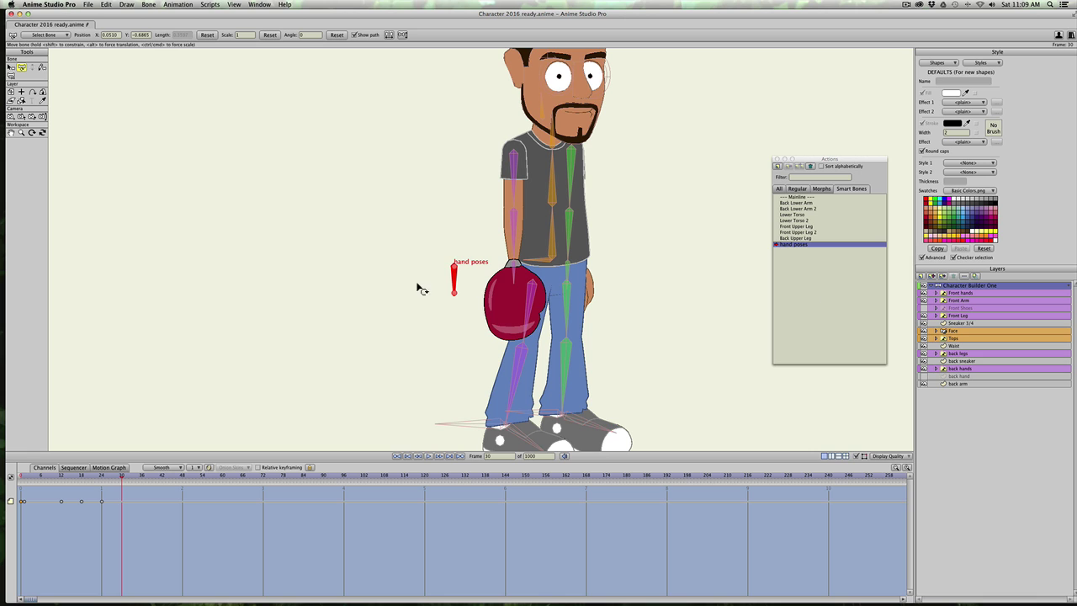
drag(452, 284, 441, 290)
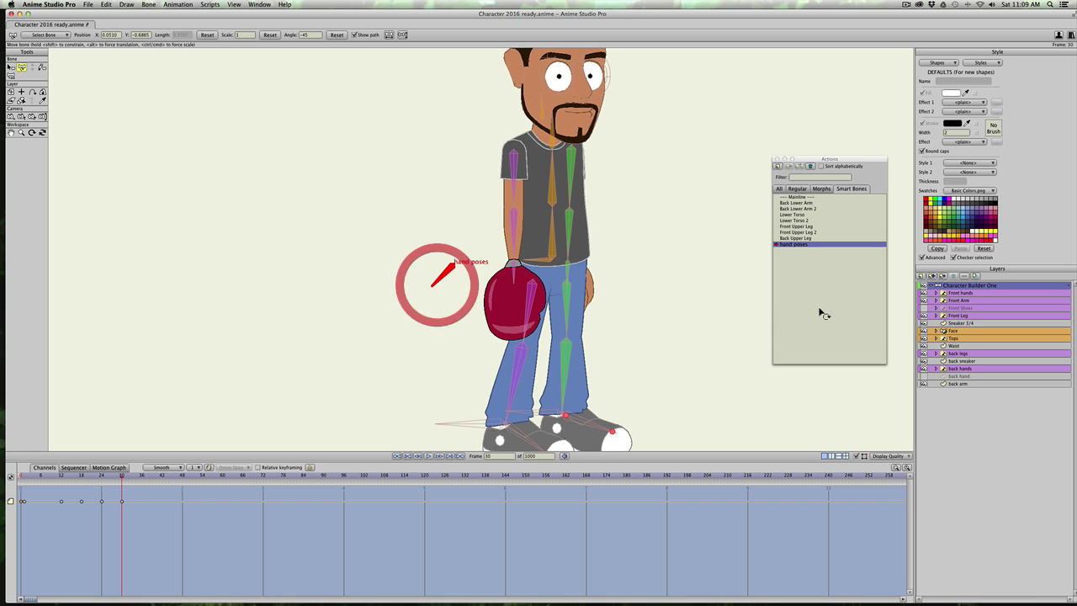
right_click(961, 293)
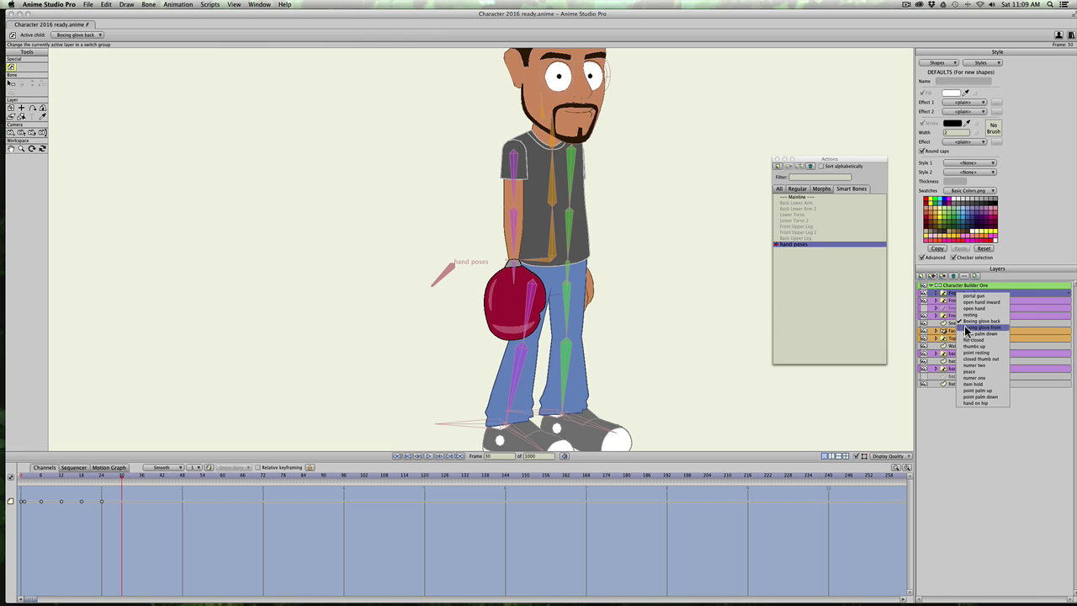
click(964, 326)
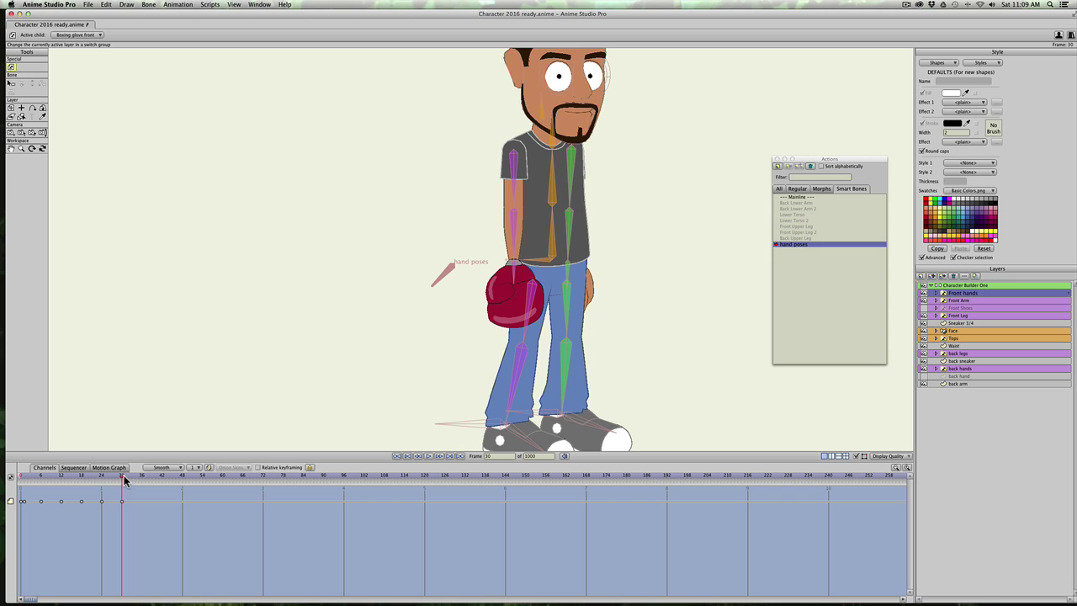
At frame 36, rotate the hand poses bone to -90 degrees and switch the Front hands layer to "open palm down".
drag(125, 478, 143, 478)
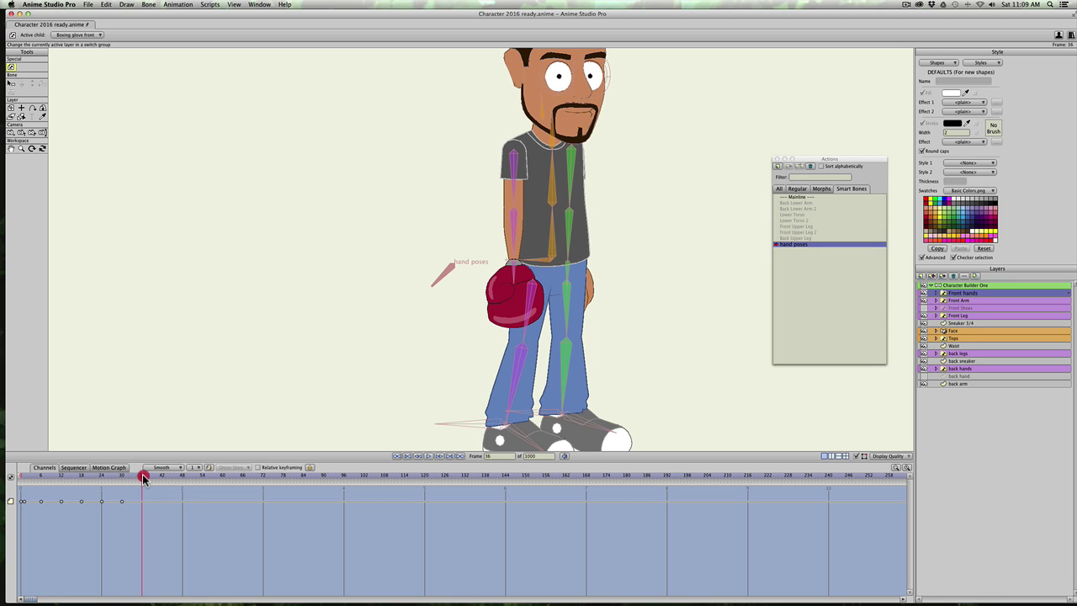
click(955, 288)
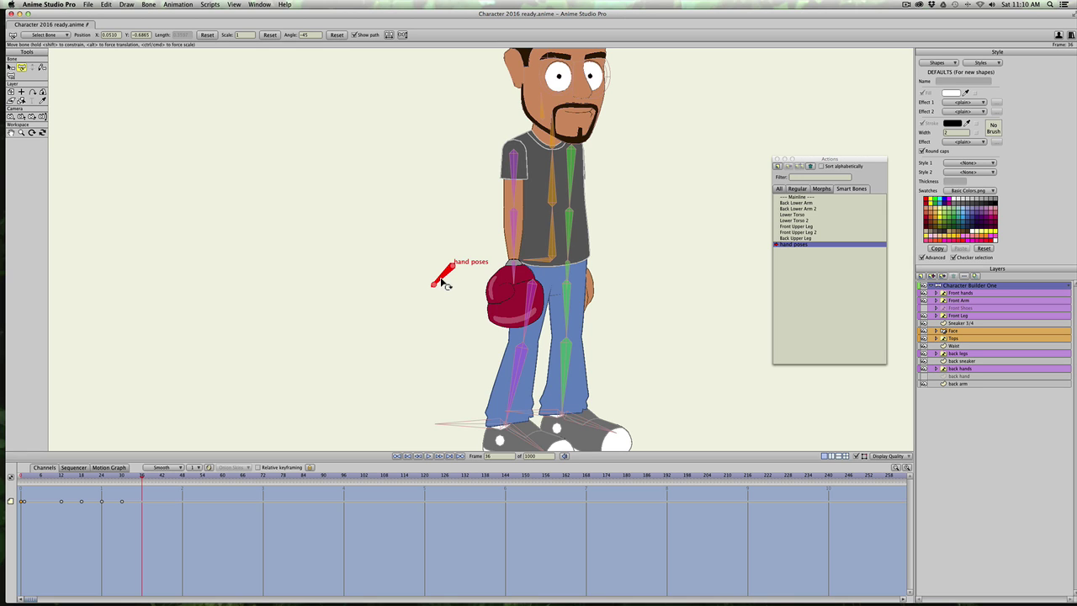
drag(444, 285, 433, 268)
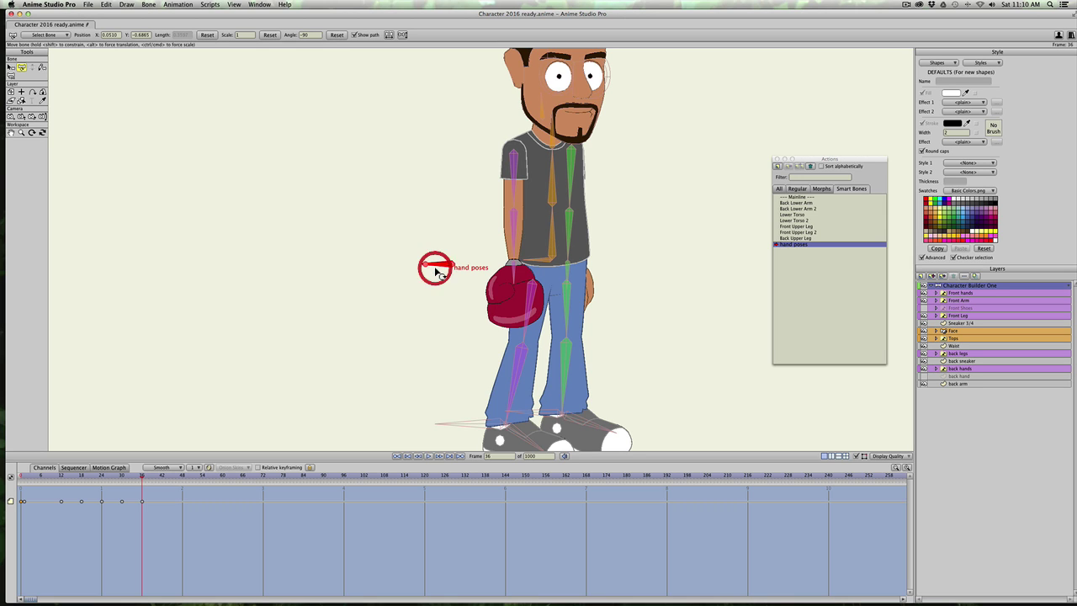
right_click(960, 294)
click(977, 335)
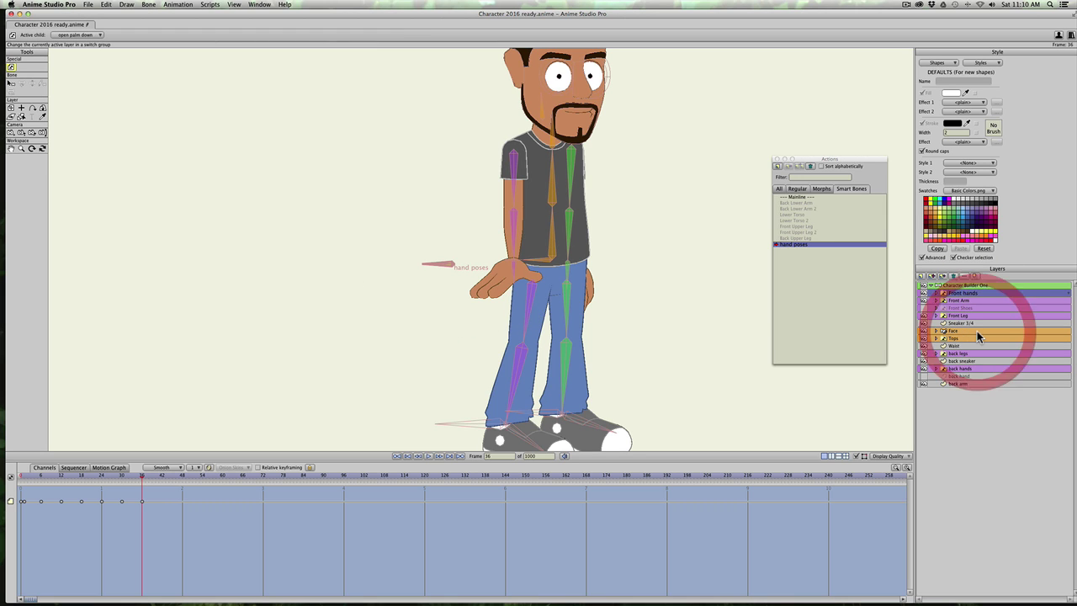
At frame 42, rotate the hand poses bone to -135 degrees and switch the Front hands layer to "fist closed".
click(162, 476)
click(954, 286)
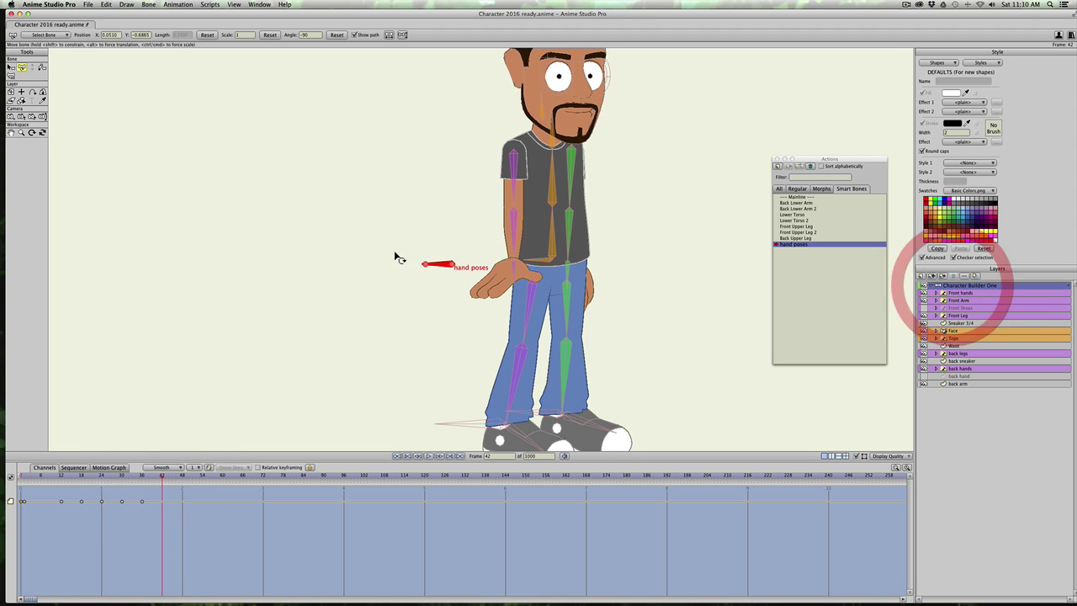
drag(443, 269, 438, 251)
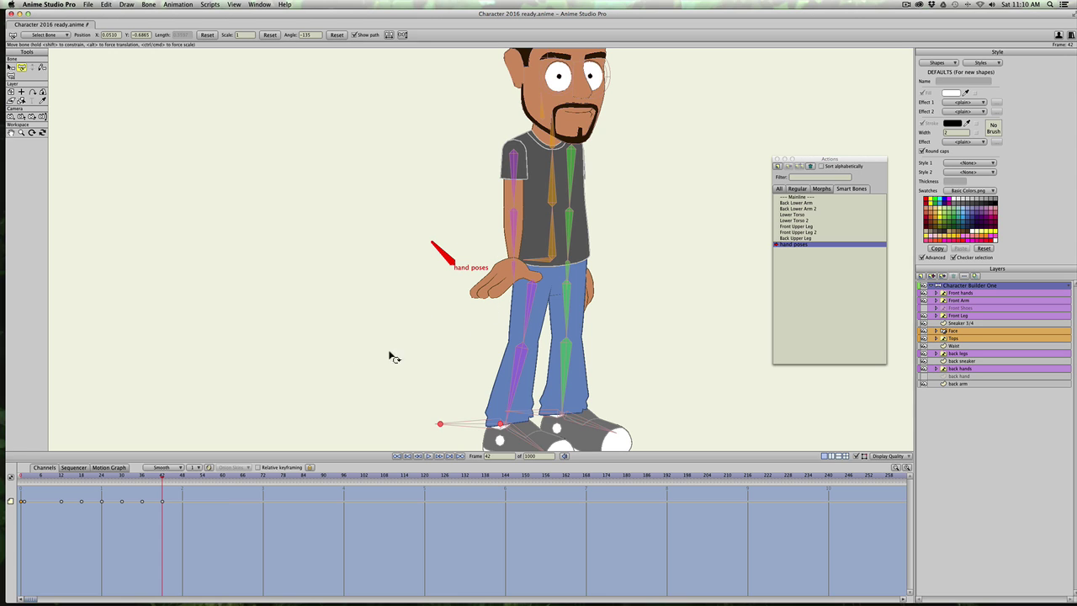
right_click(962, 293)
click(964, 339)
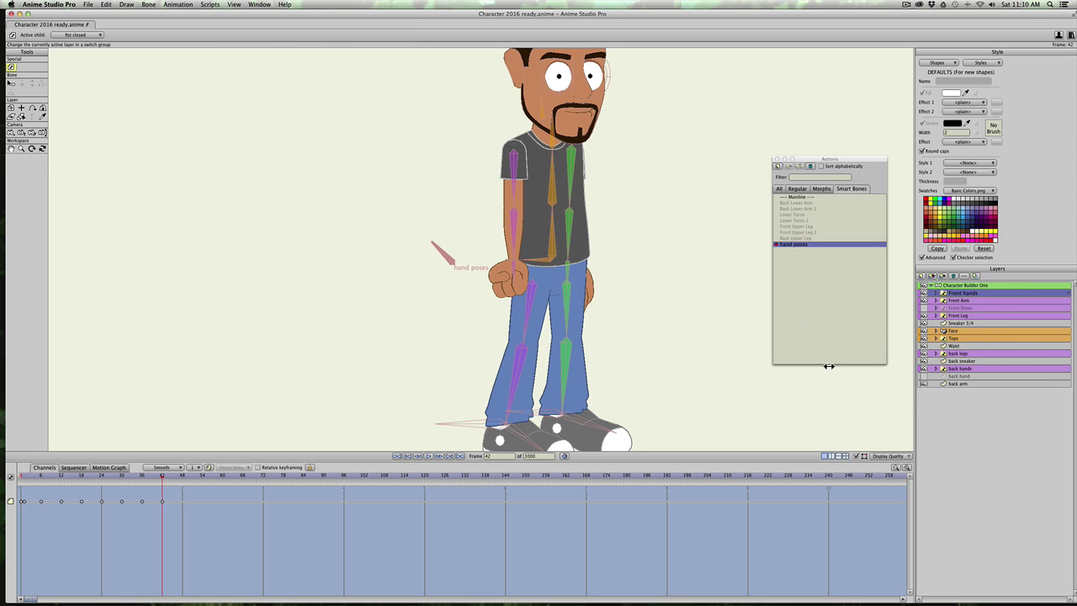
Return to frame 0 and switch from the hand poses action back to the Mainline.
click(25, 477)
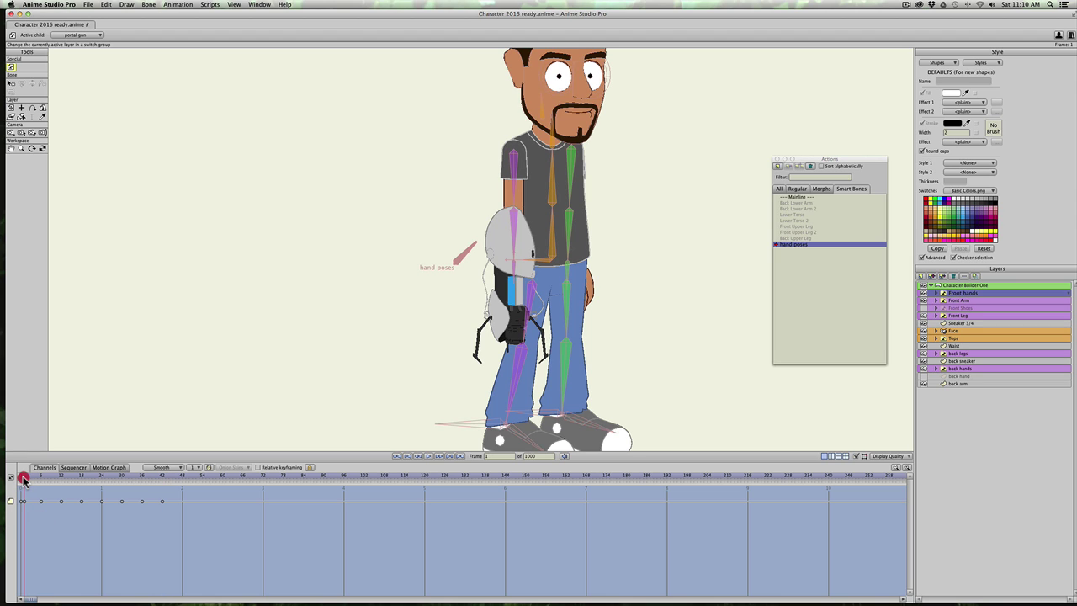
drag(24, 477, 10, 496)
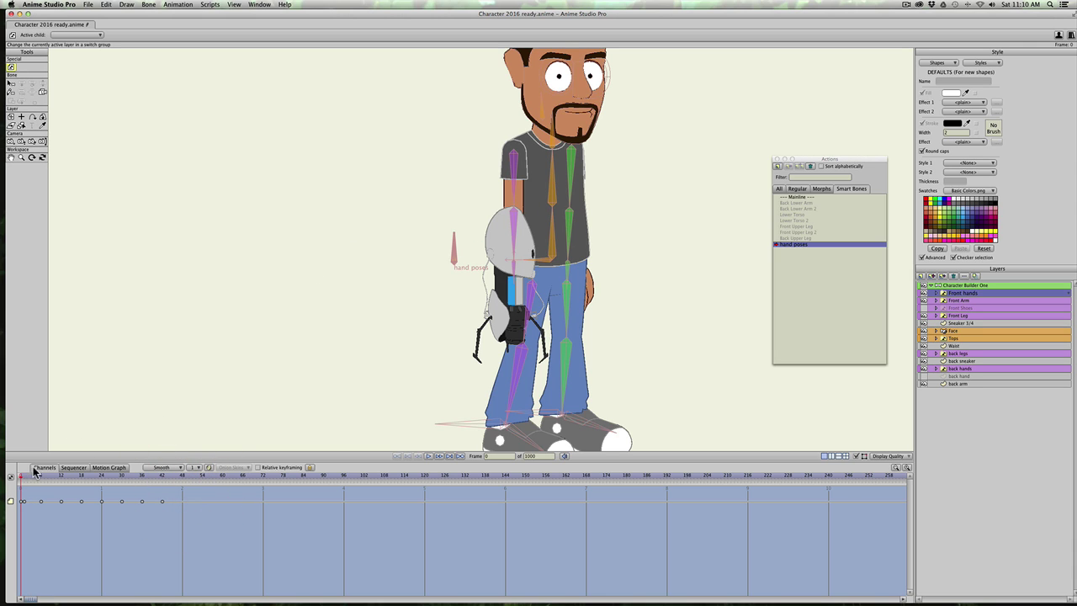
click(801, 196)
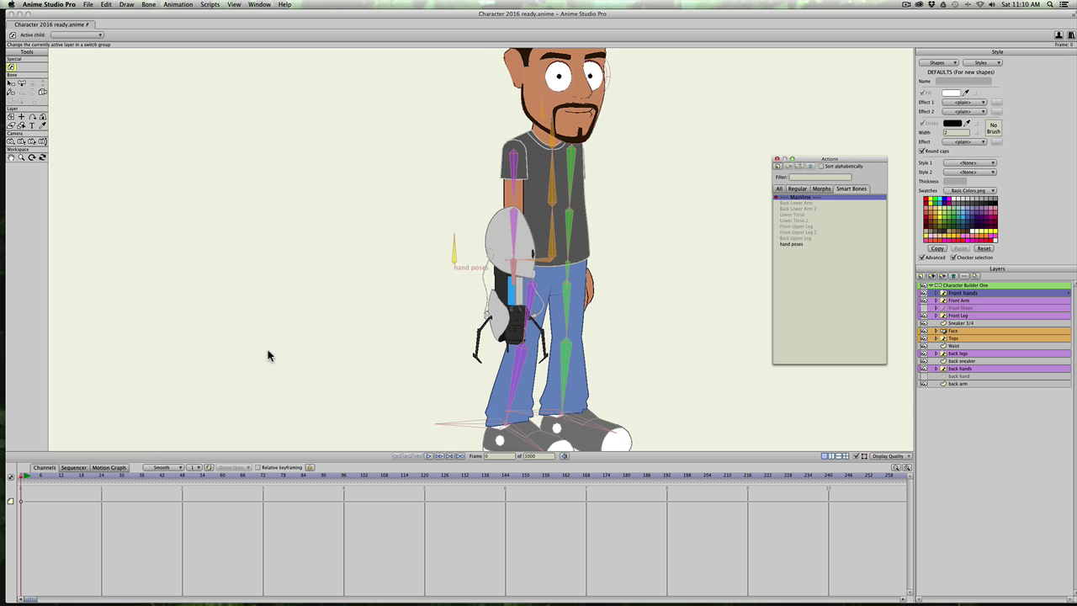
At frame 11 of the Mainline, select Character Builder One and bend the front arm forward across the torso.
scroll(320, 350, down, 2)
click(305, 356)
drag(387, 320, 317, 321)
click(317, 321)
click(59, 477)
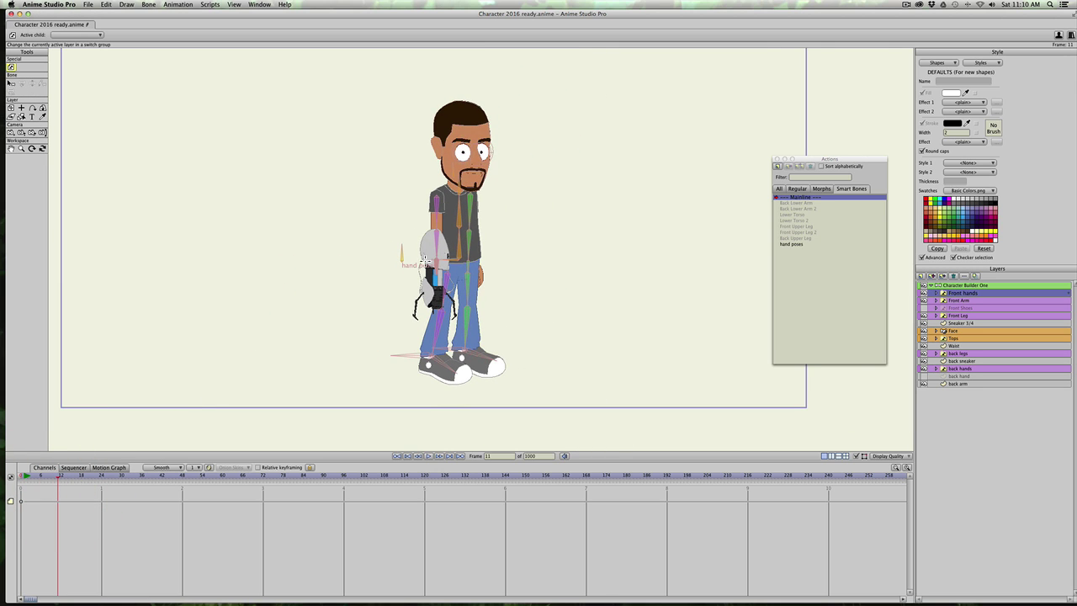
click(951, 286)
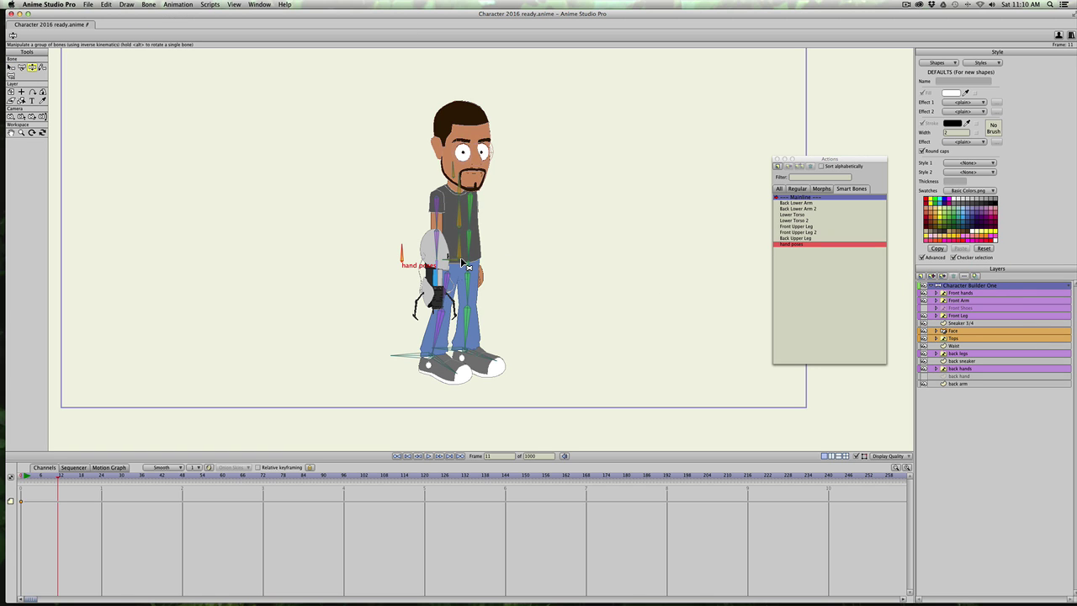
drag(461, 264, 494, 267)
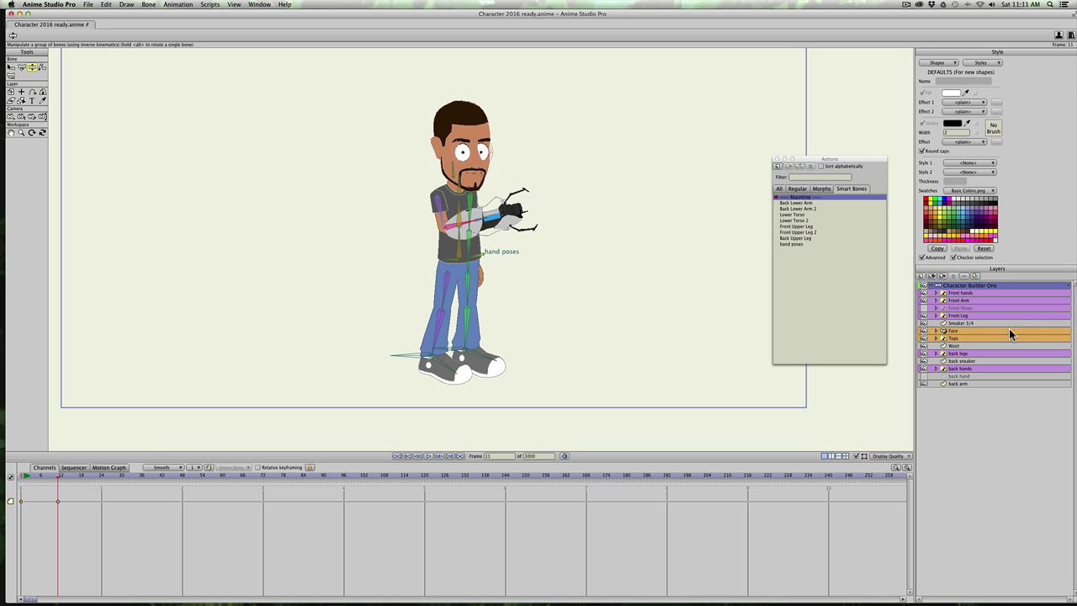
Rotate the hand poses bone at frame 11 for a boxing glove and at frame 19 for an open hand.
key(t)
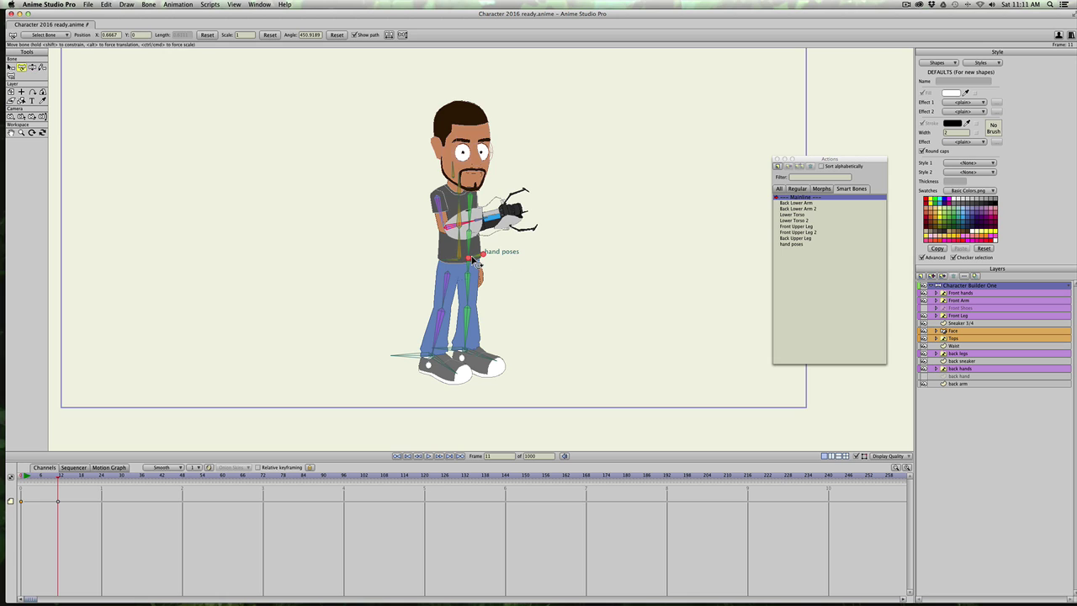
mouse_move(476, 257)
mouse_down()
mouse_move(496, 251)
mouse_move(492, 274)
mouse_move(494, 234)
mouse_move(498, 257)
mouse_up()
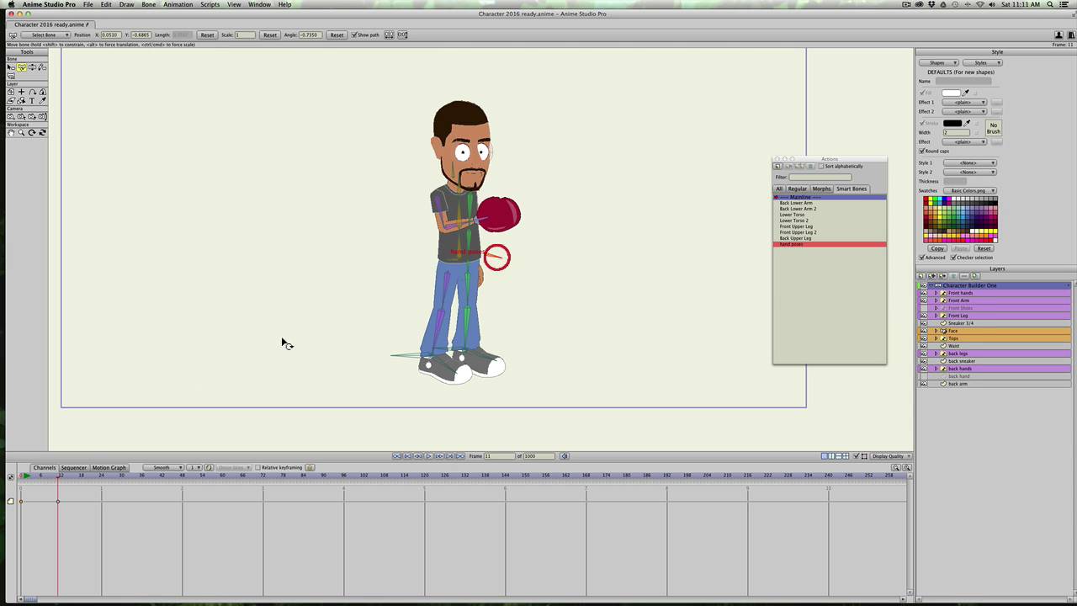
click(84, 476)
mouse_move(497, 258)
mouse_down()
mouse_move(492, 276)
mouse_move(505, 257)
mouse_move(495, 243)
mouse_move(497, 263)
mouse_up()
At frame 32, lean the torso, repose the front arm, and rotate the hand poses bone to about -92 degrees.
drag(105, 475, 128, 476)
key(z)
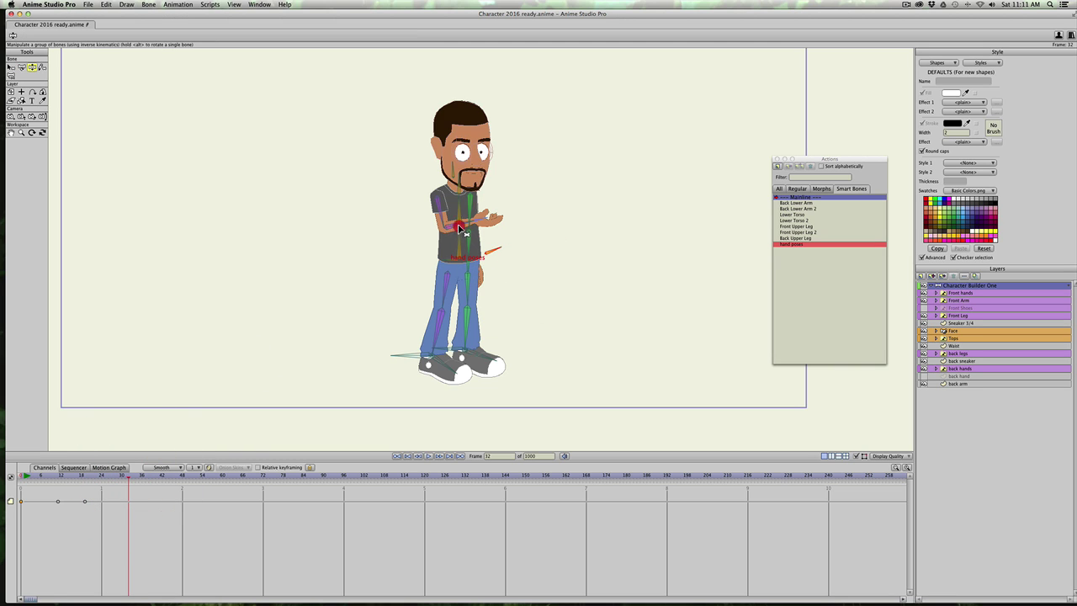
drag(460, 233, 445, 217)
key(t)
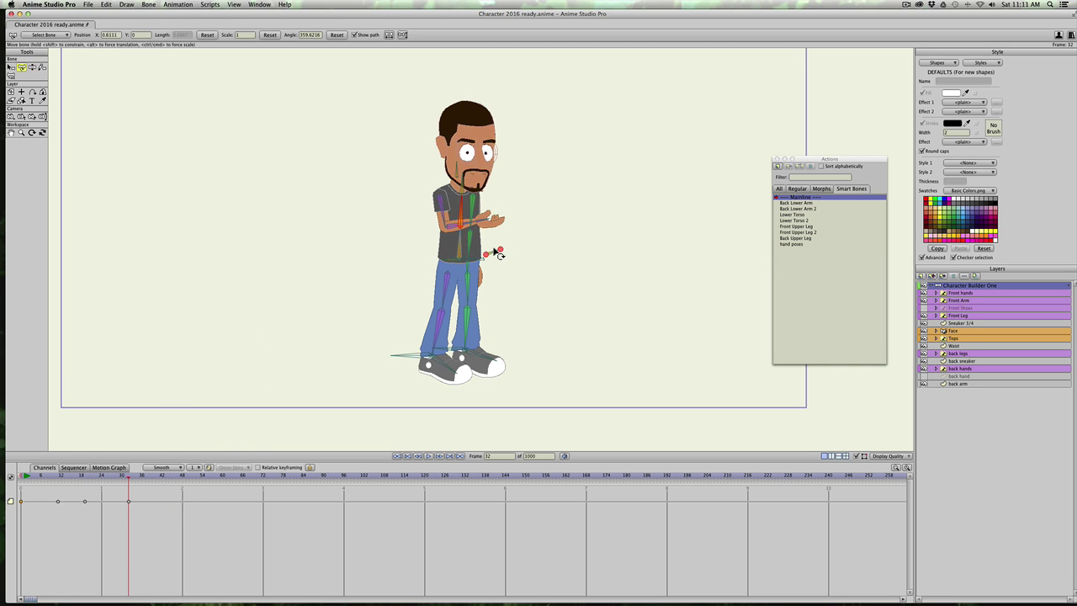
mouse_move(498, 255)
mouse_down()
mouse_move(457, 233)
mouse_move(510, 233)
mouse_move(493, 226)
mouse_move(510, 221)
mouse_move(509, 262)
mouse_move(510, 232)
mouse_move(519, 250)
mouse_move(520, 228)
mouse_move(518, 250)
mouse_up()
key(z)
key(t)
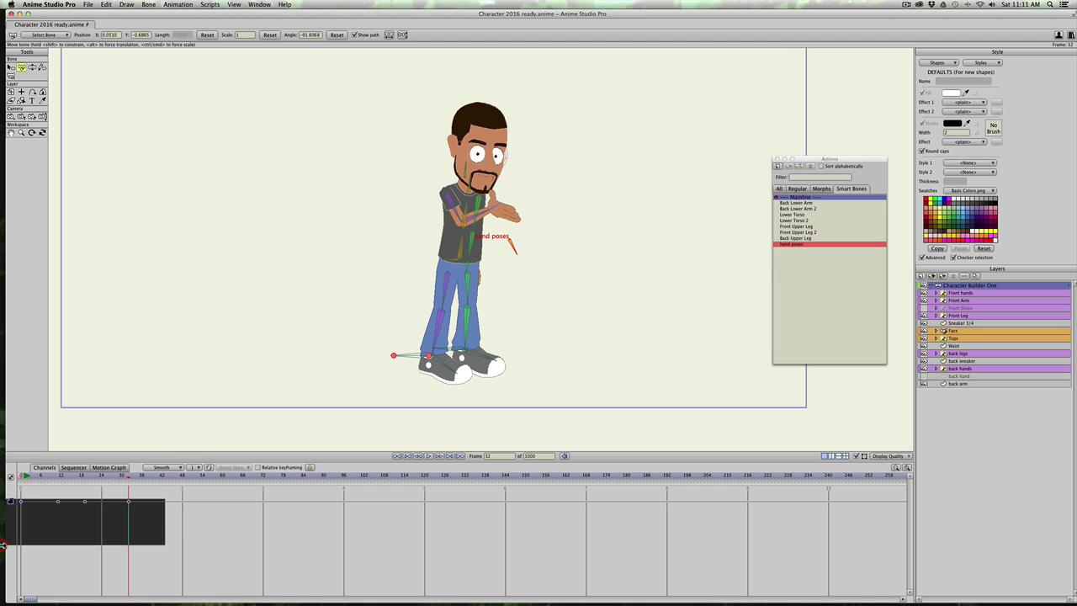
Delete all the test keyframes after frame 0 from the Mainline.
key(Delete)
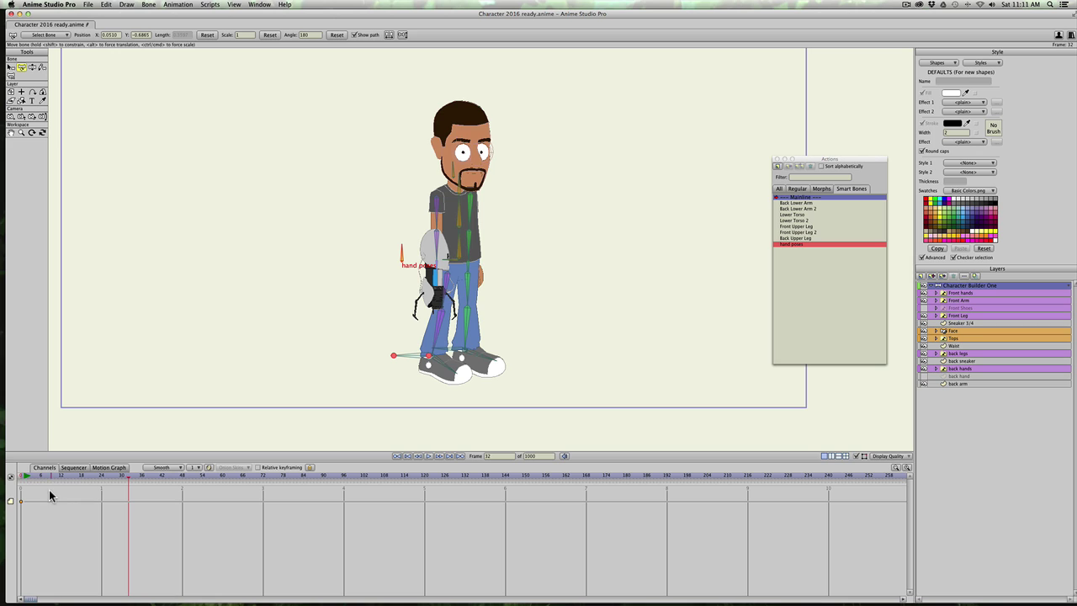
mouse_move(40, 478)
mouse_down()
mouse_move(22, 477)
mouse_move(51, 478)
mouse_up()
click(437, 276)
click(344, 329)
Close the Actions window and return to frame 0.
mouse_move(821, 157)
mouse_down()
mouse_move(813, 171)
mouse_move(821, 168)
mouse_up()
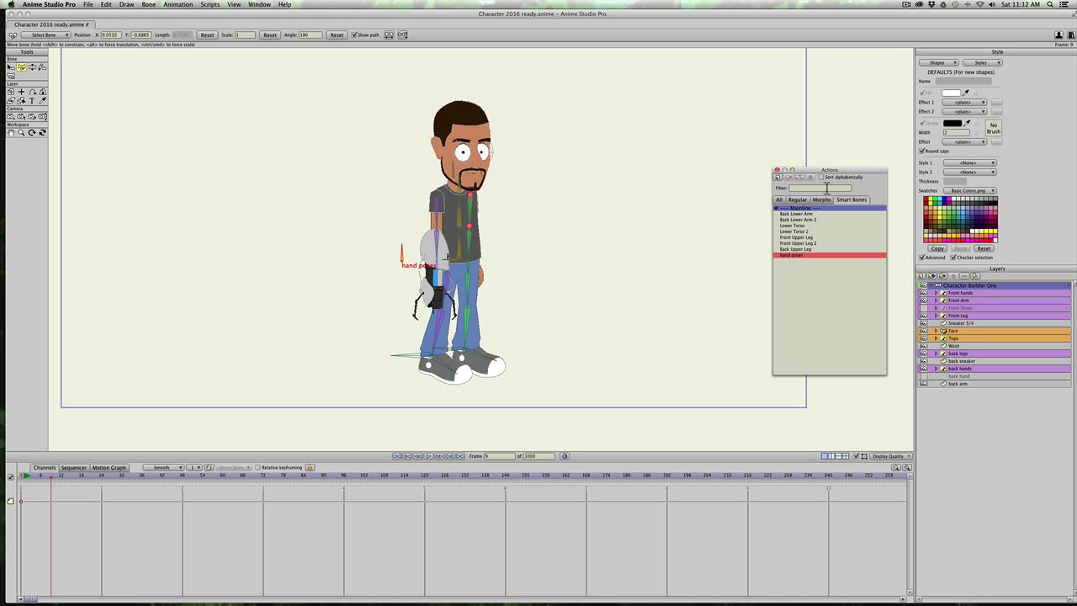
click(777, 172)
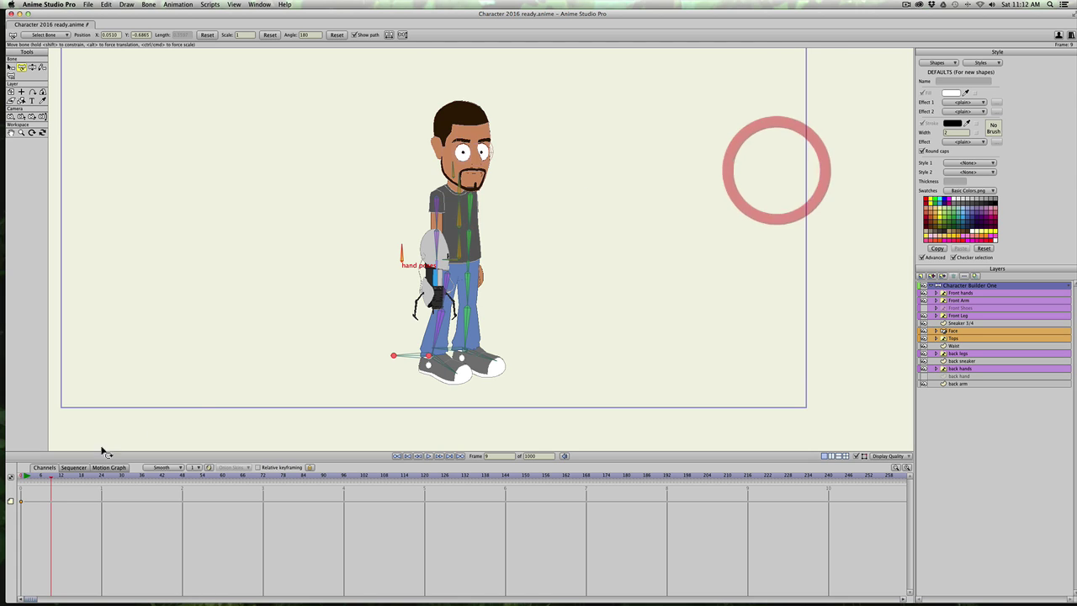
click(20, 477)
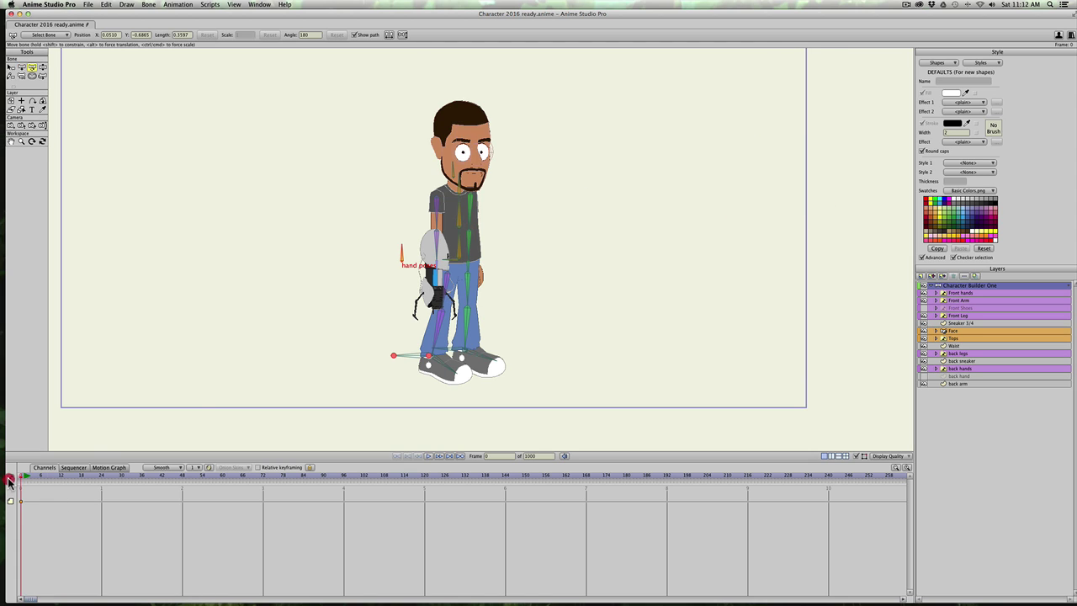
Duplicate the layers from "portal gun" through "fist closed" and place the copies above the Front hands group, inside Character Builder One.
click(936, 293)
click(963, 300)
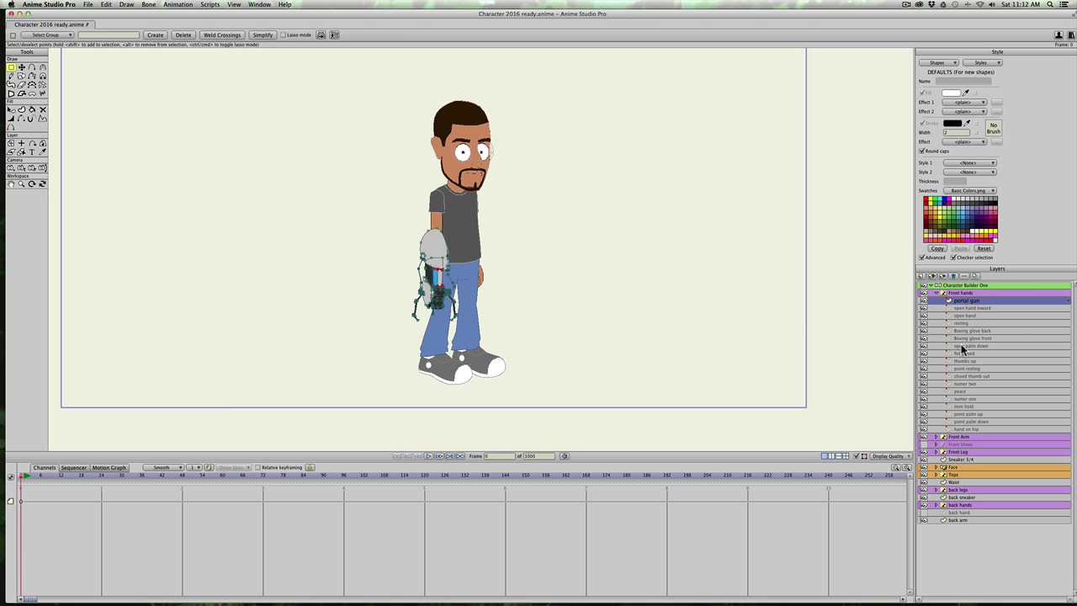
shift+click(964, 314)
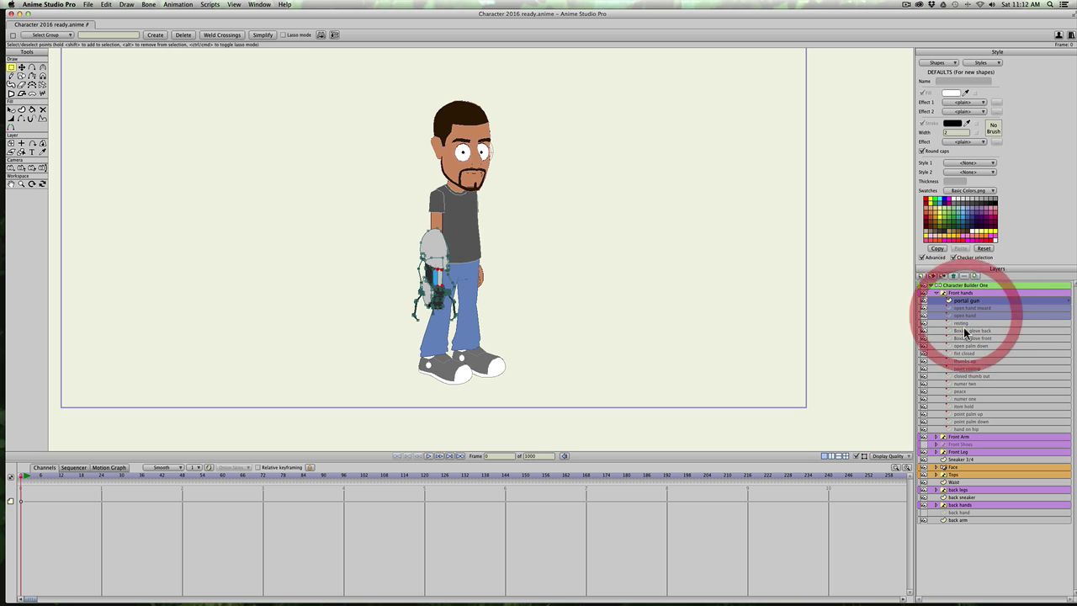
shift+click(965, 354)
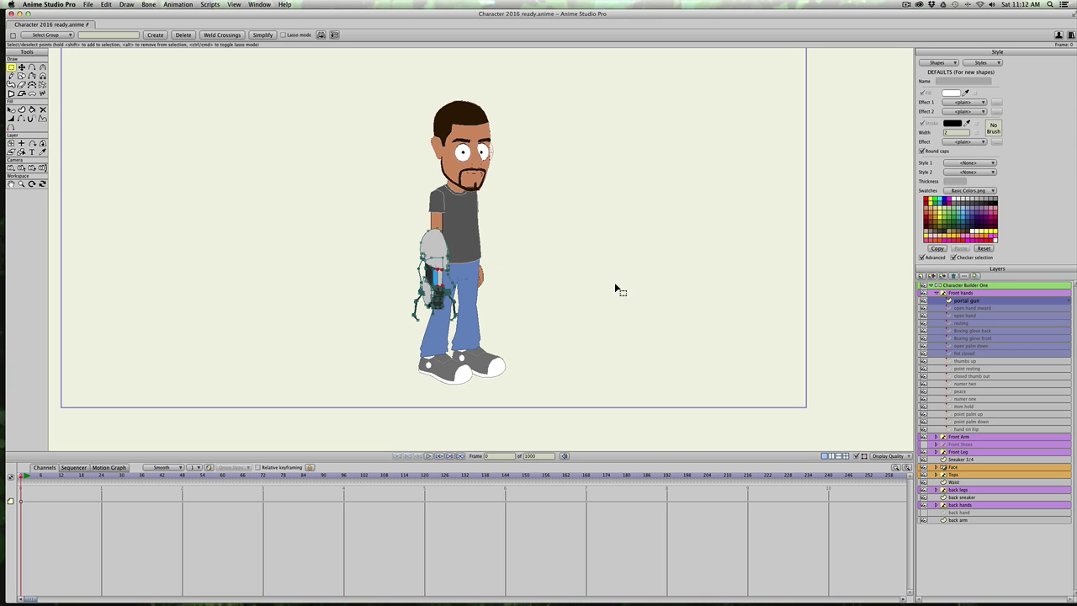
click(932, 276)
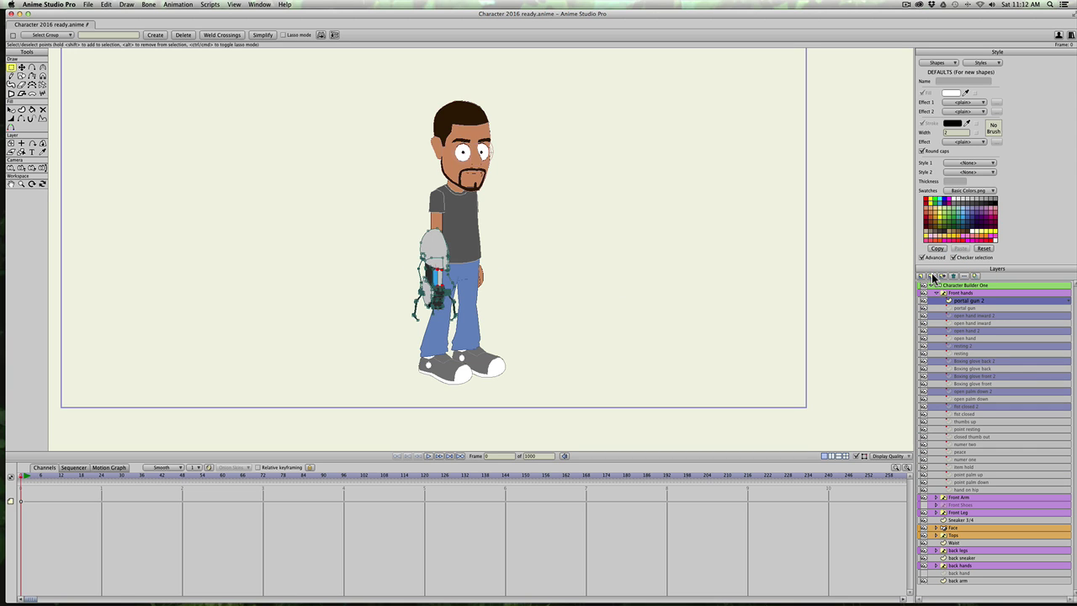
drag(961, 301, 962, 291)
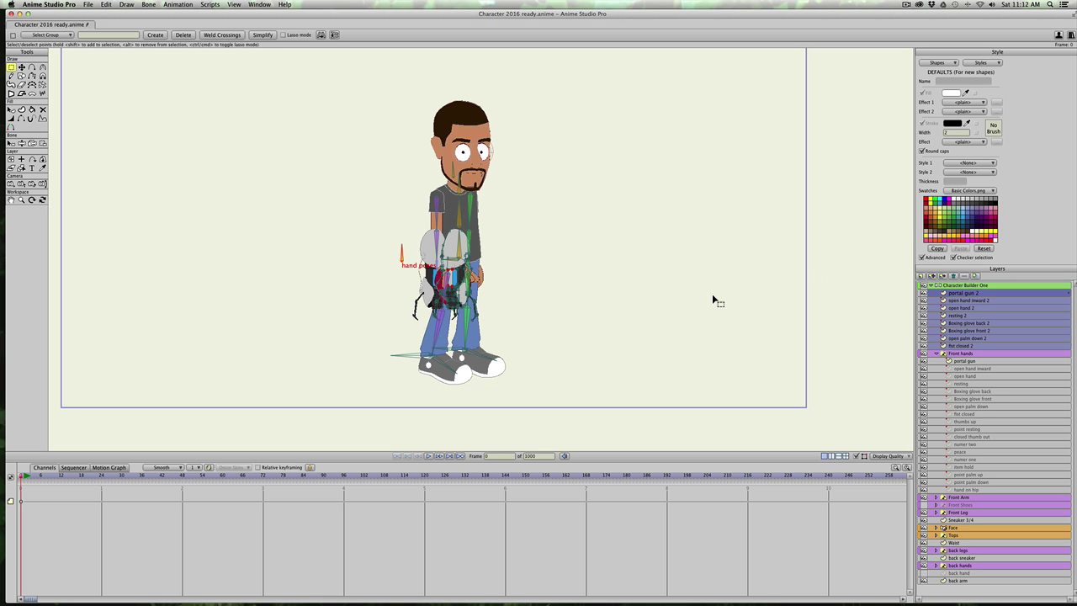
Move all the duplicated hand layers together off the character into the empty area on the upper right of the canvas.
scroll(728, 299, down, 1)
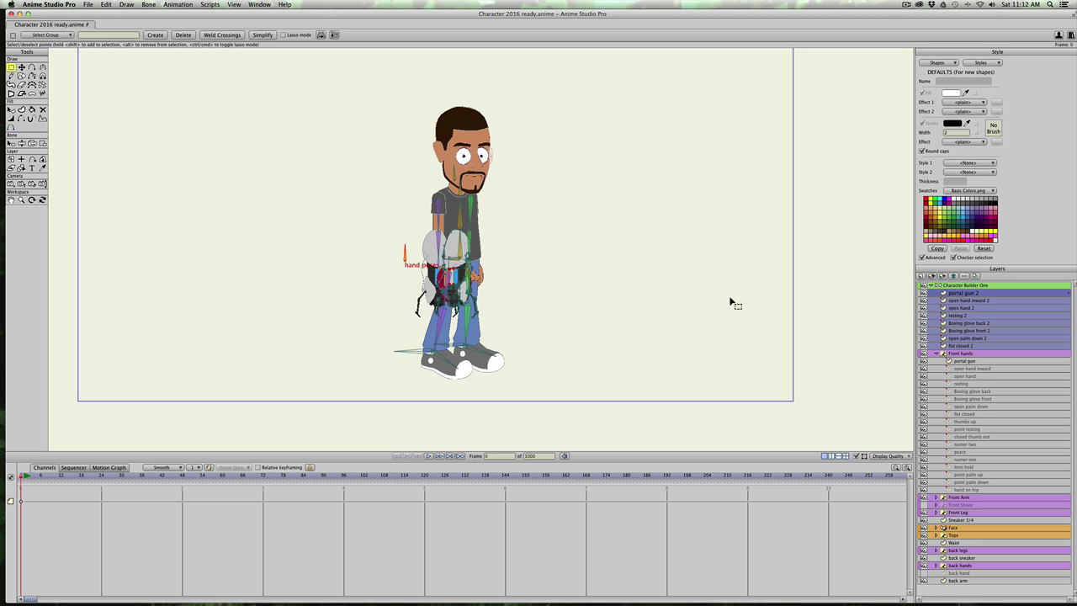
scroll(661, 284, up, 1)
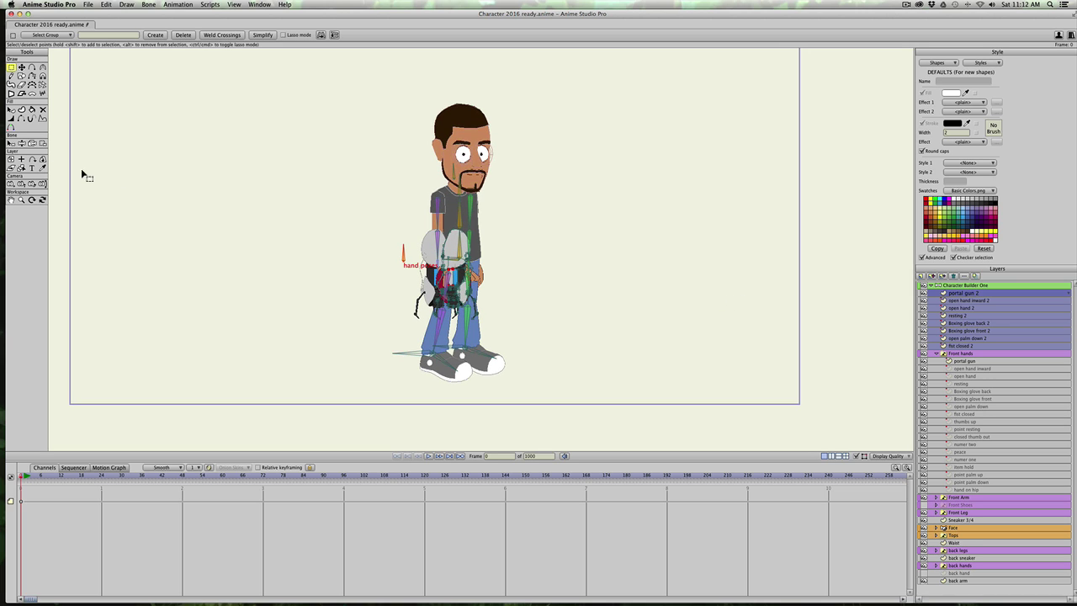
click(11, 159)
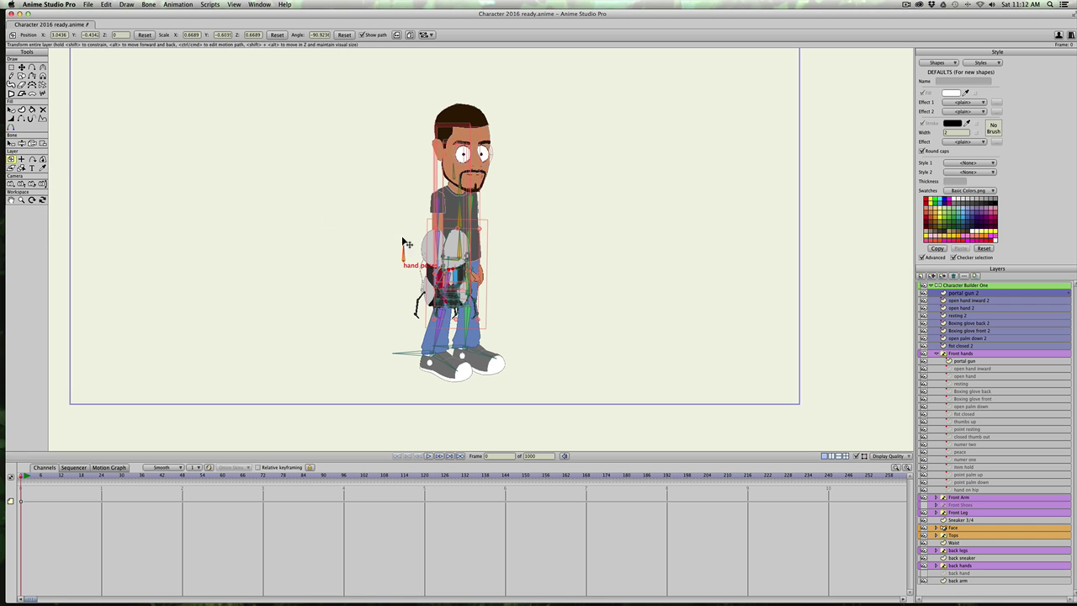
drag(450, 251, 682, 164)
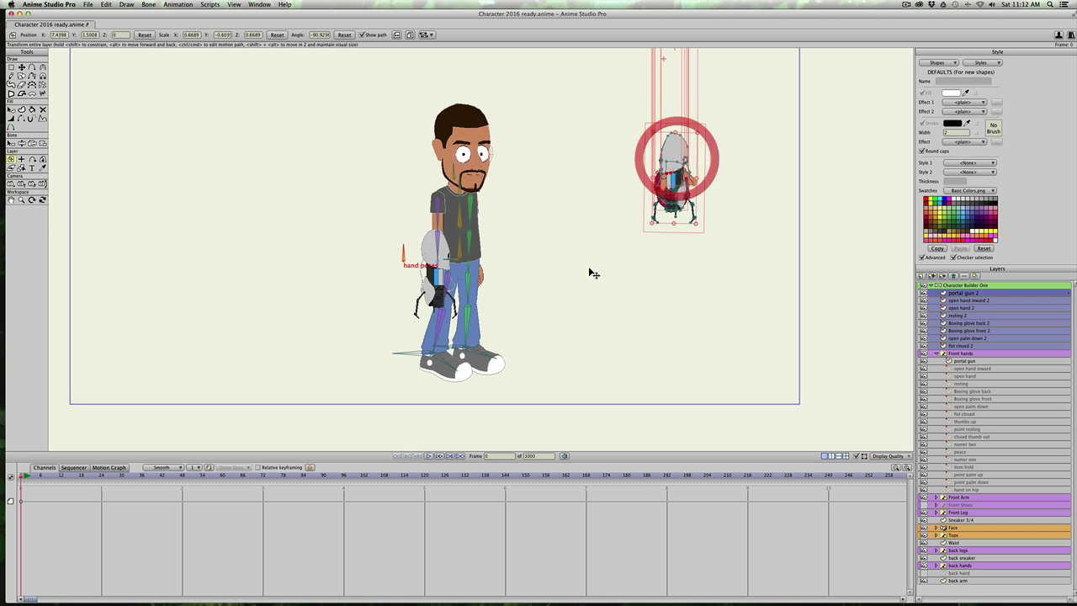
Move only the "portal gun 2" layer straight up, clear of the other stacked hand copies.
scroll(615, 249, down, 2)
scroll(613, 239, up, 1)
drag(596, 253, 591, 283)
scroll(588, 304, up, 1)
scroll(591, 282, down, 1)
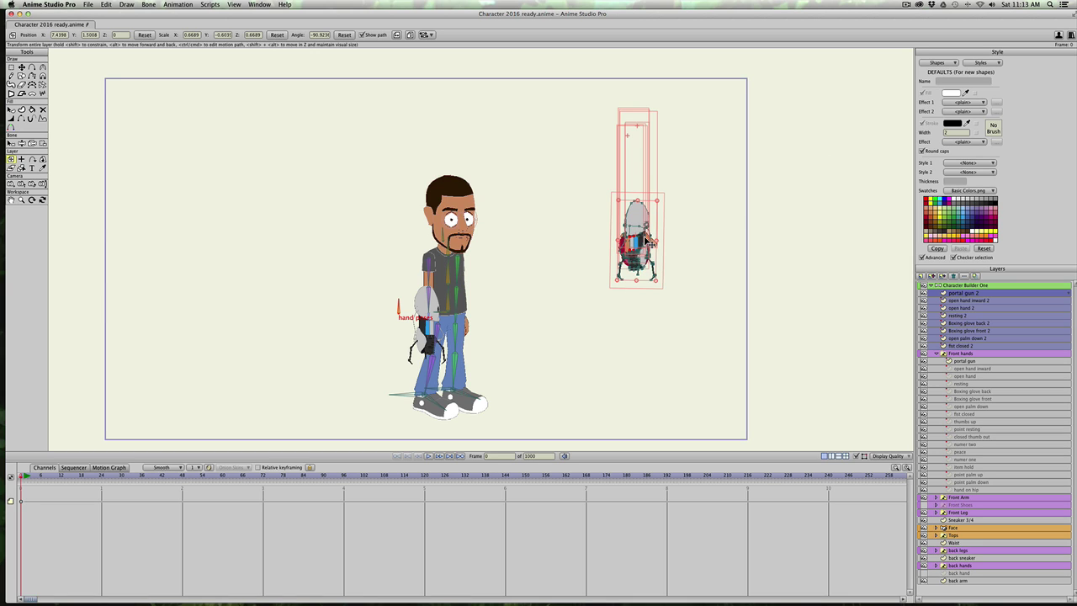
scroll(652, 244, down, 1)
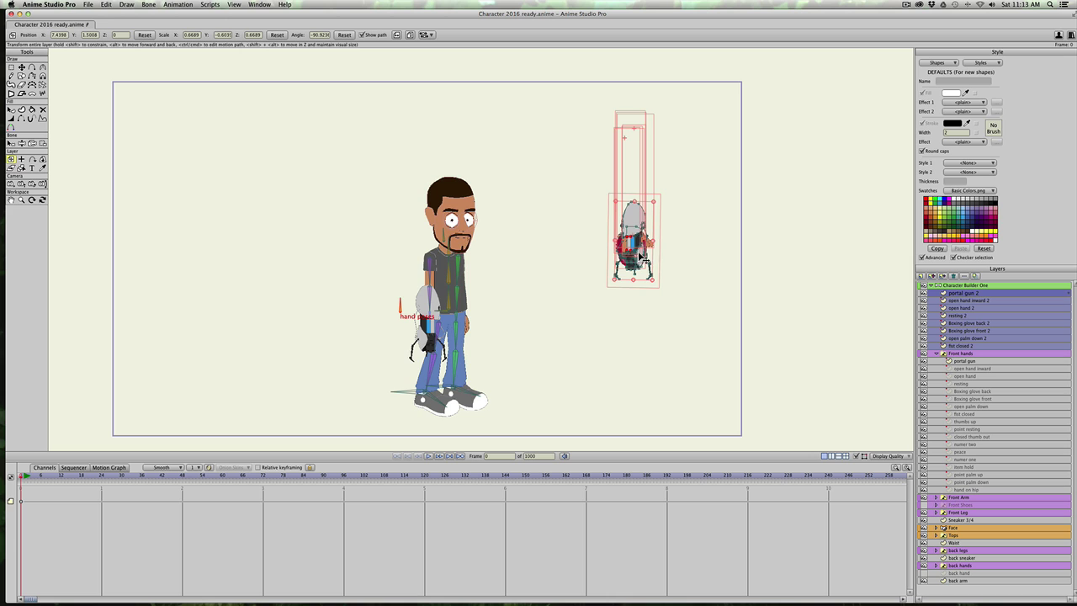
scroll(639, 255, up, 1)
scroll(687, 255, down, 1)
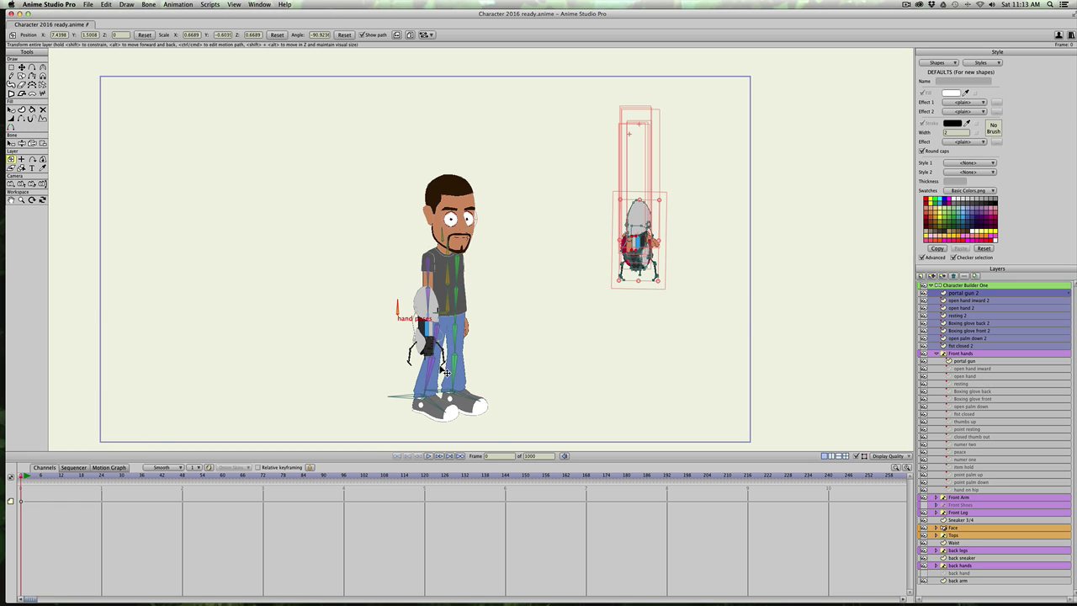
click(24, 477)
click(969, 293)
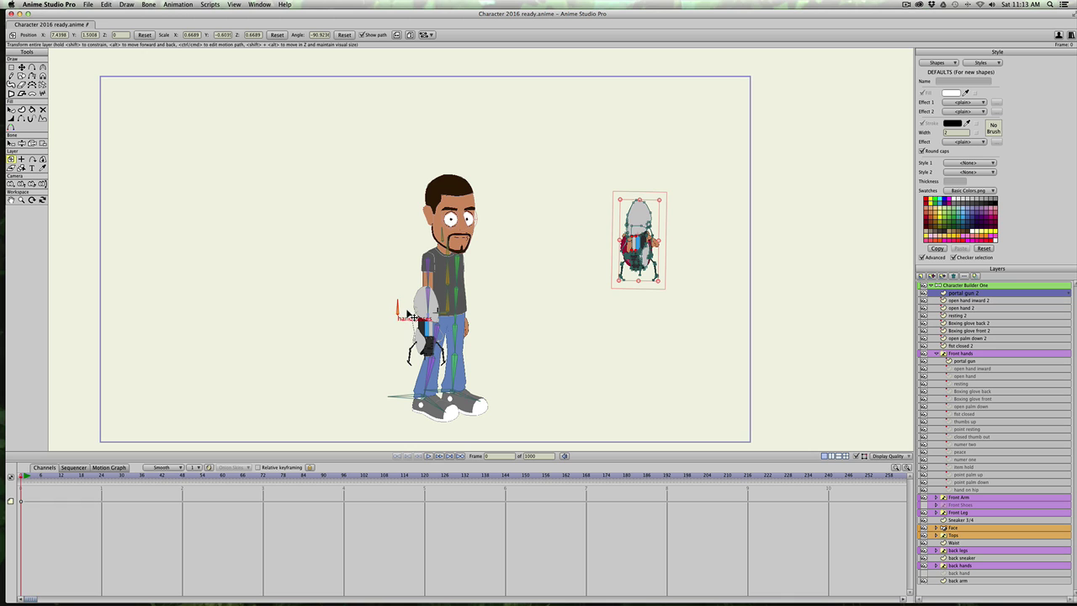
drag(634, 229, 641, 124)
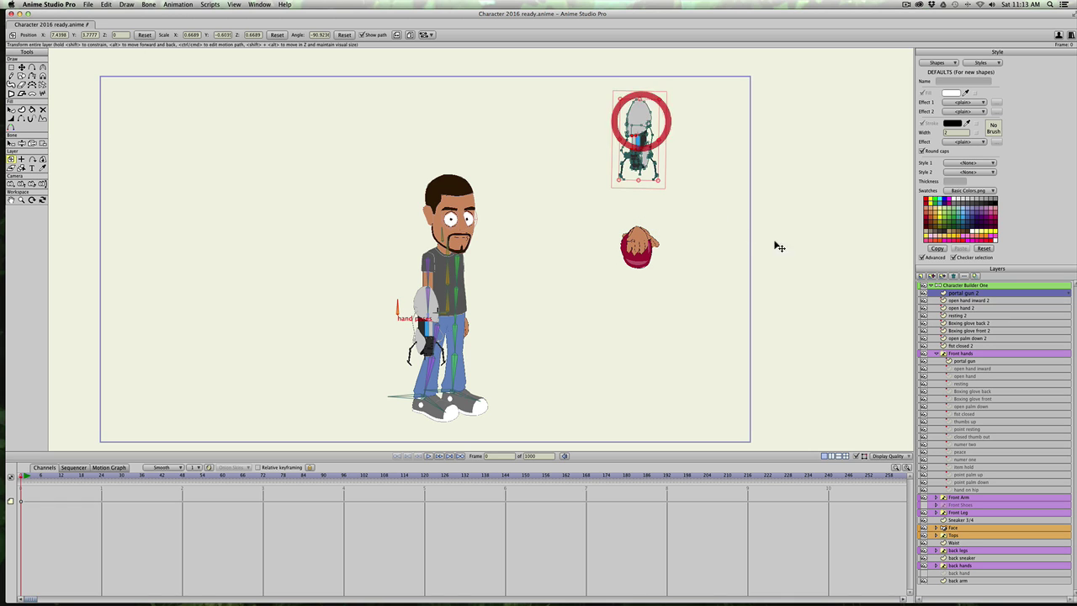
Spread the "open hand inward 2", "open hand 2" and "resting 2" layers in an arc down the right side of the portal gun copy.
click(957, 301)
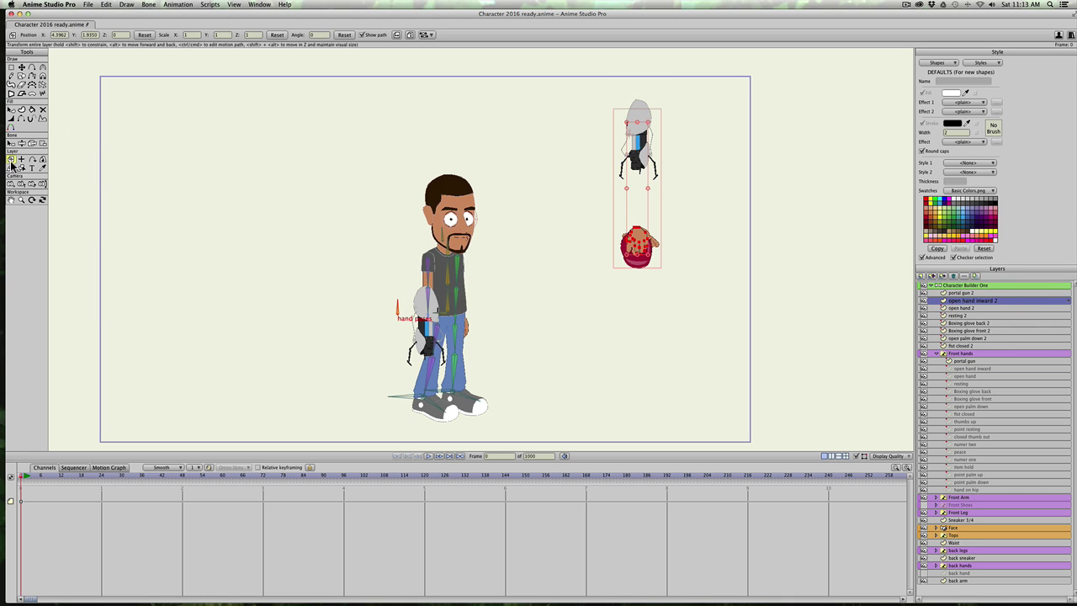
mouse_move(639, 244)
mouse_down()
mouse_move(694, 176)
mouse_move(702, 184)
mouse_up()
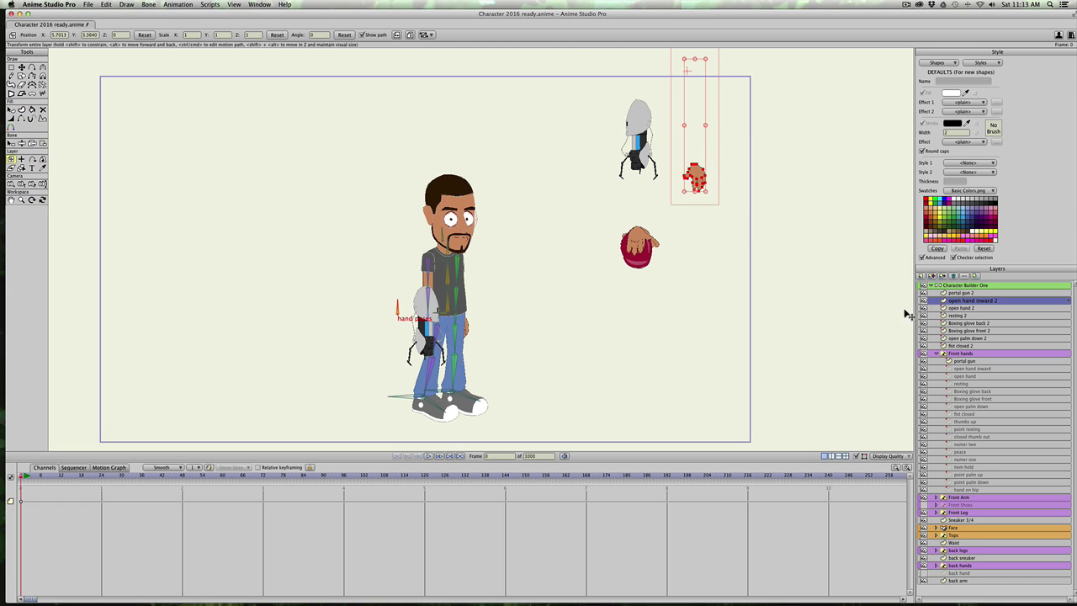
click(964, 308)
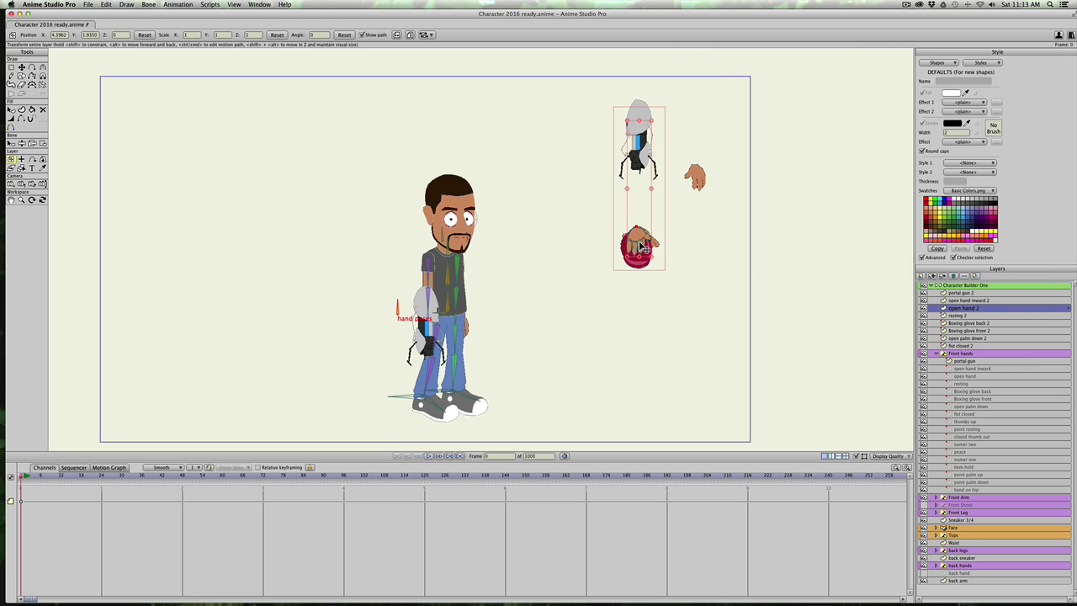
drag(655, 242, 716, 223)
click(958, 316)
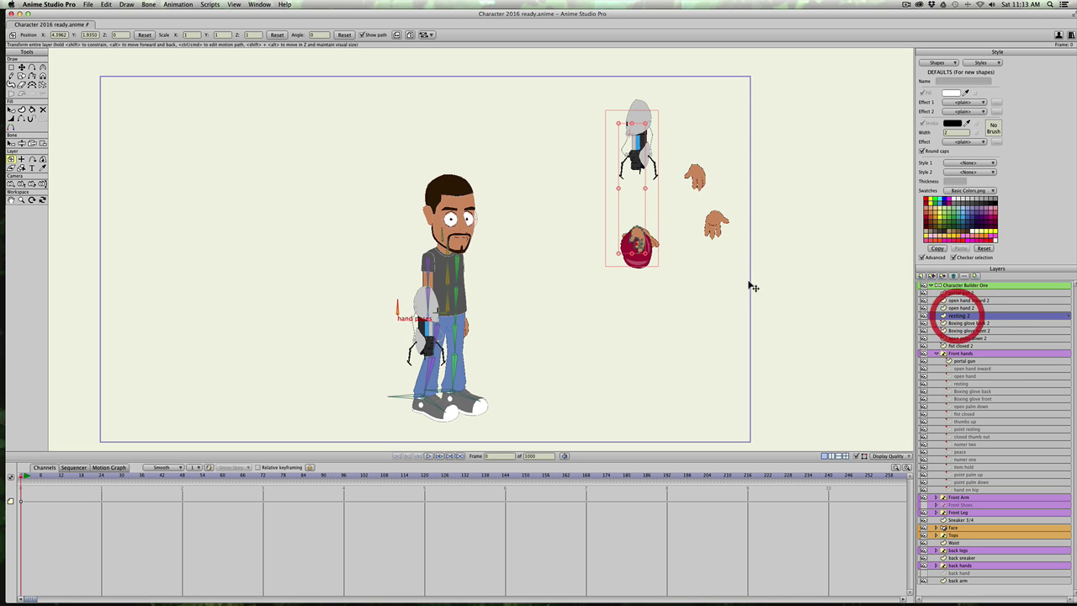
drag(636, 242, 680, 268)
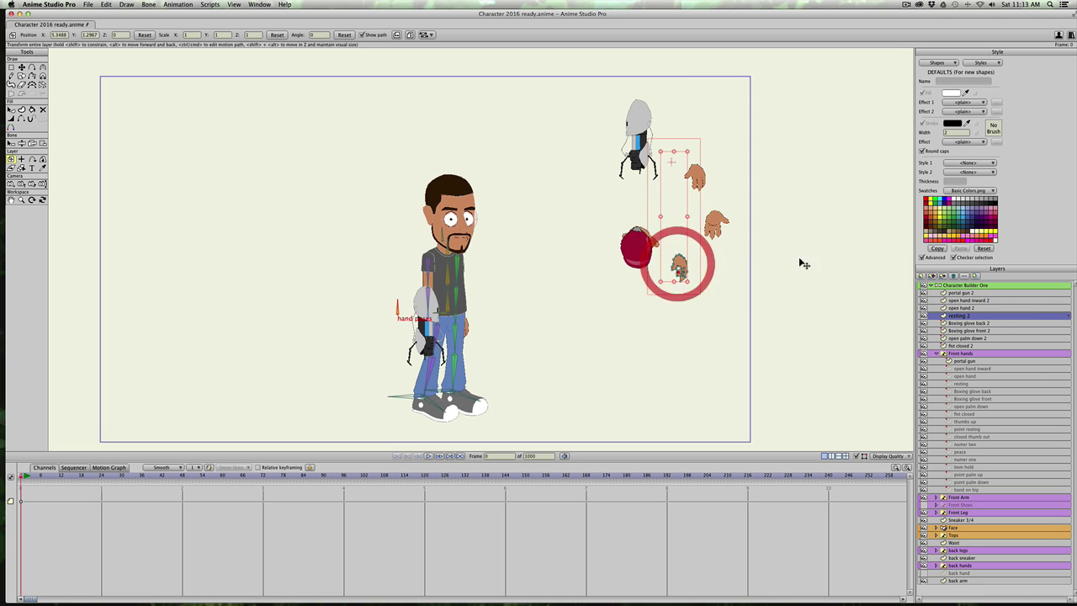
Place "Boxing glove back 2" at the ring's bottom, and "Boxing glove front 2", "open palm down 2" and "fist closed 2" up its left side.
click(967, 323)
drag(637, 254, 637, 300)
click(960, 332)
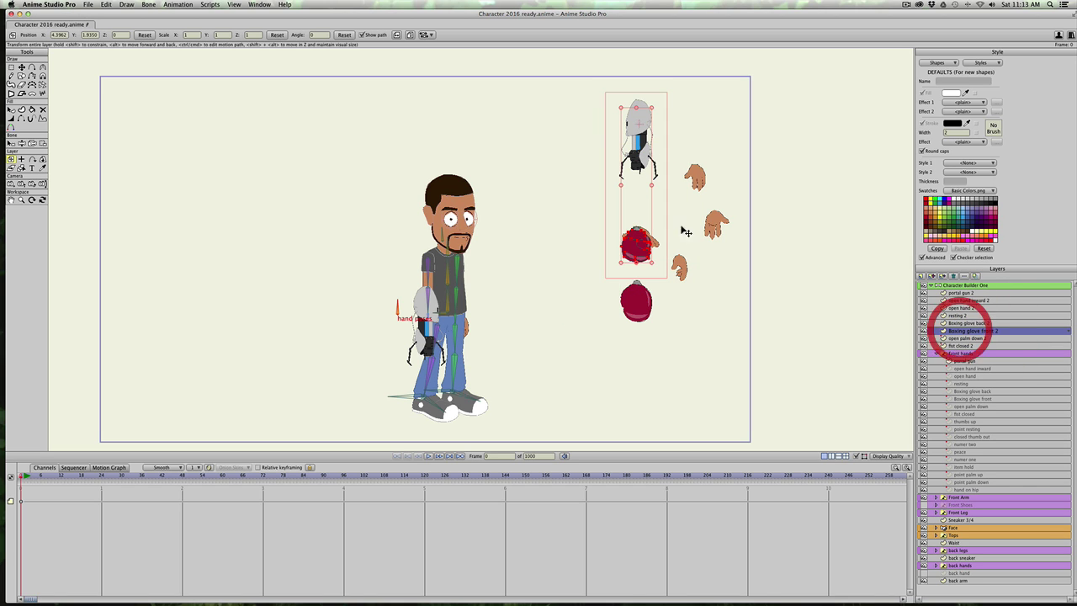
drag(645, 246, 589, 275)
click(969, 338)
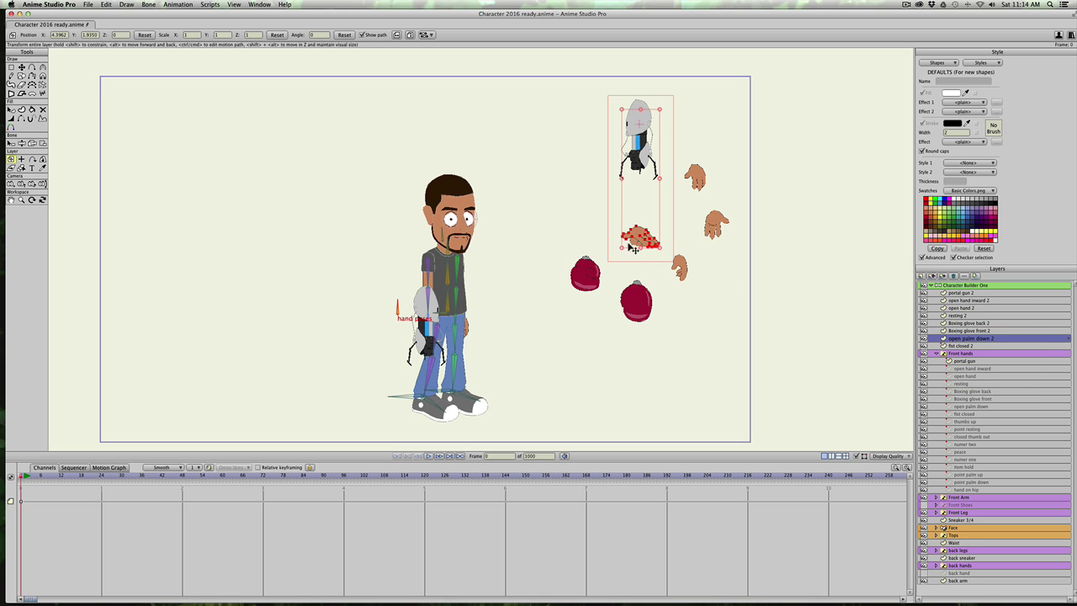
drag(637, 242, 571, 181)
click(964, 346)
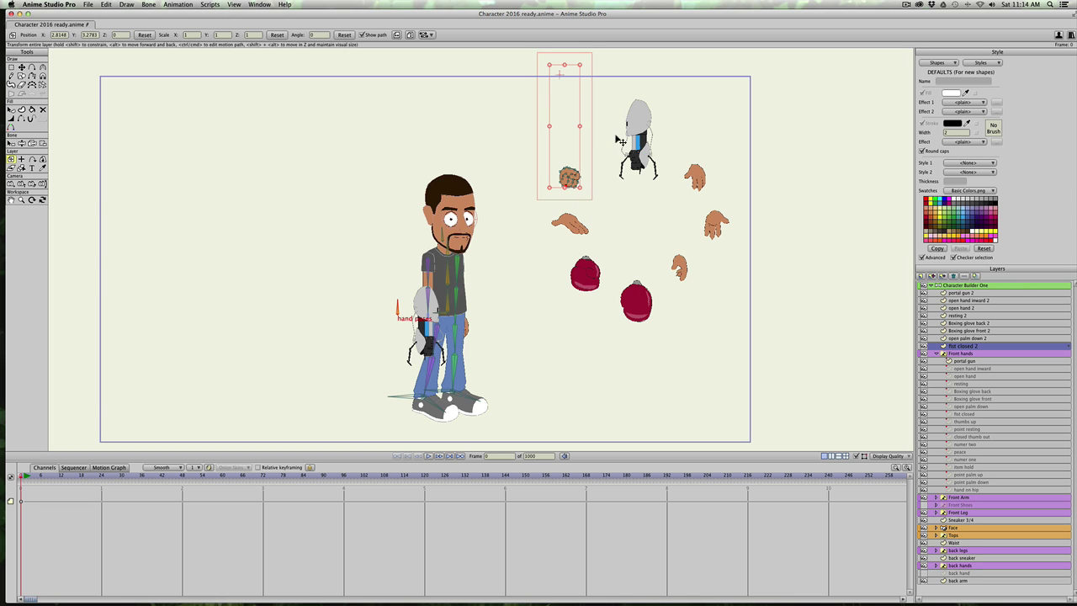
drag(571, 181, 577, 178)
Nudge the open hand inward, resting, open palm down, boxing glove front and fist closed copies into an evenly spaced ring.
click(968, 300)
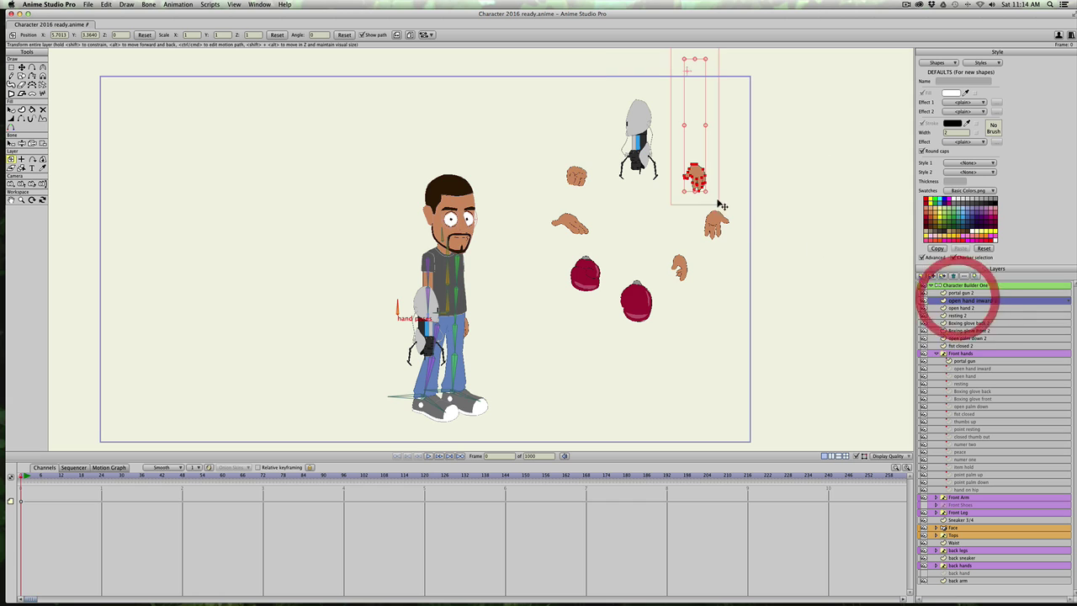
drag(696, 178, 685, 180)
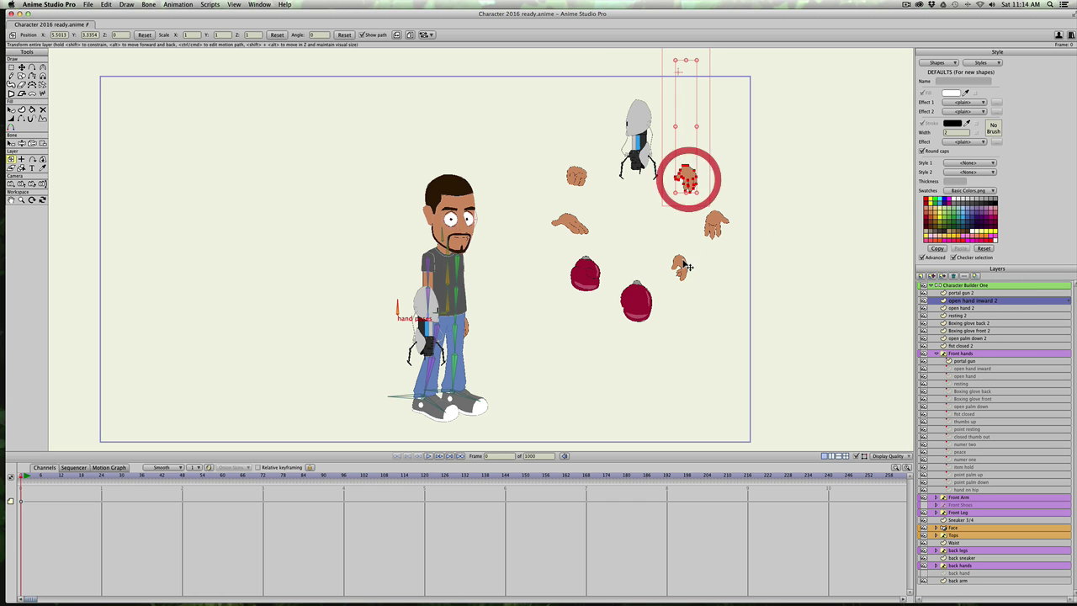
click(961, 315)
drag(680, 269, 690, 270)
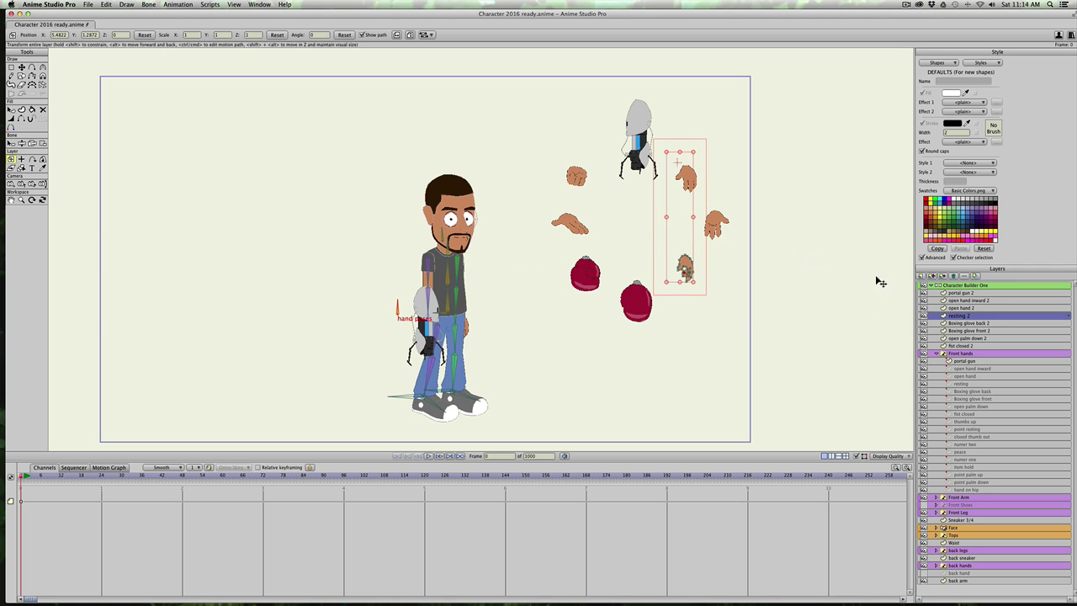
click(961, 337)
drag(571, 235, 560, 231)
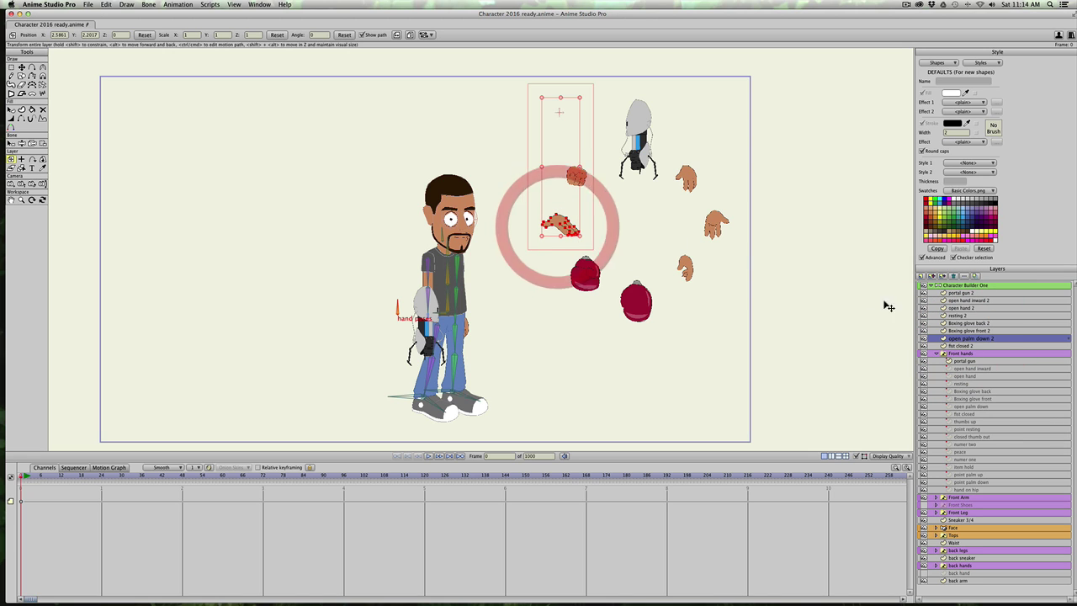
click(967, 330)
drag(581, 174, 580, 178)
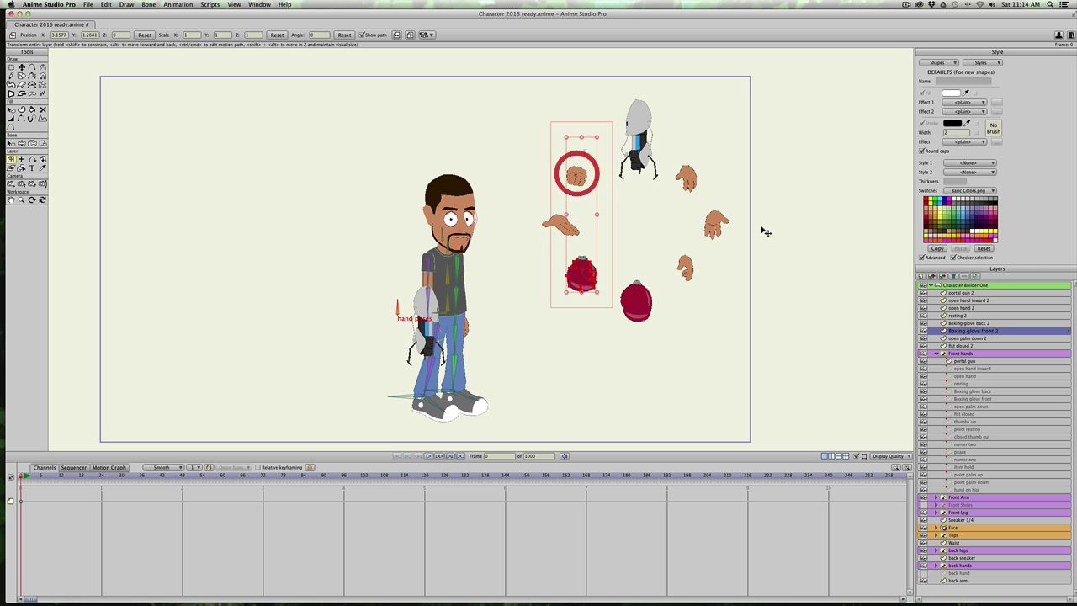
click(955, 338)
click(954, 346)
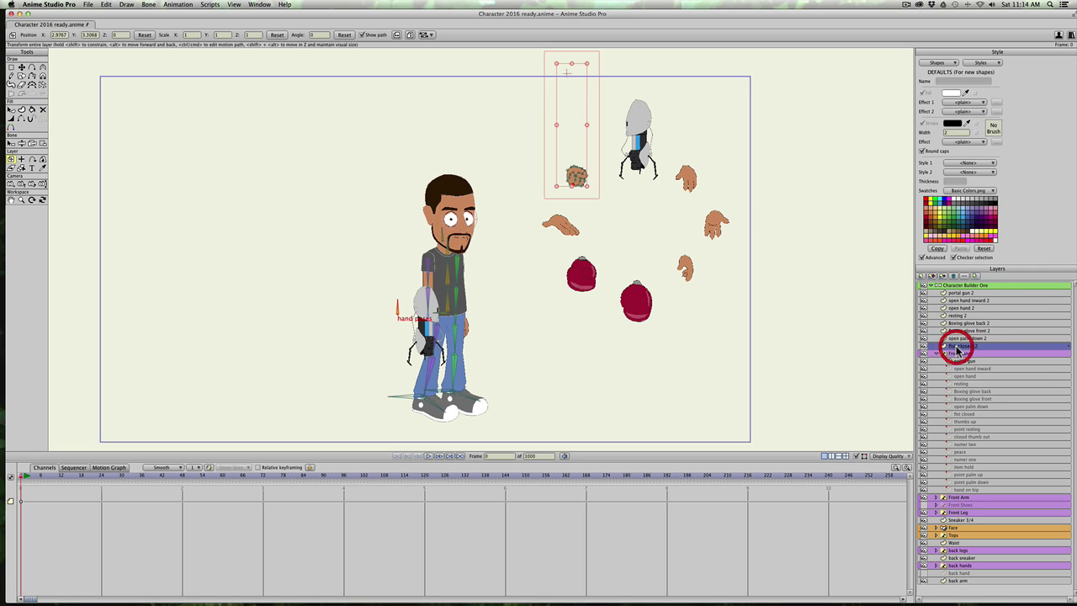
drag(576, 185, 582, 184)
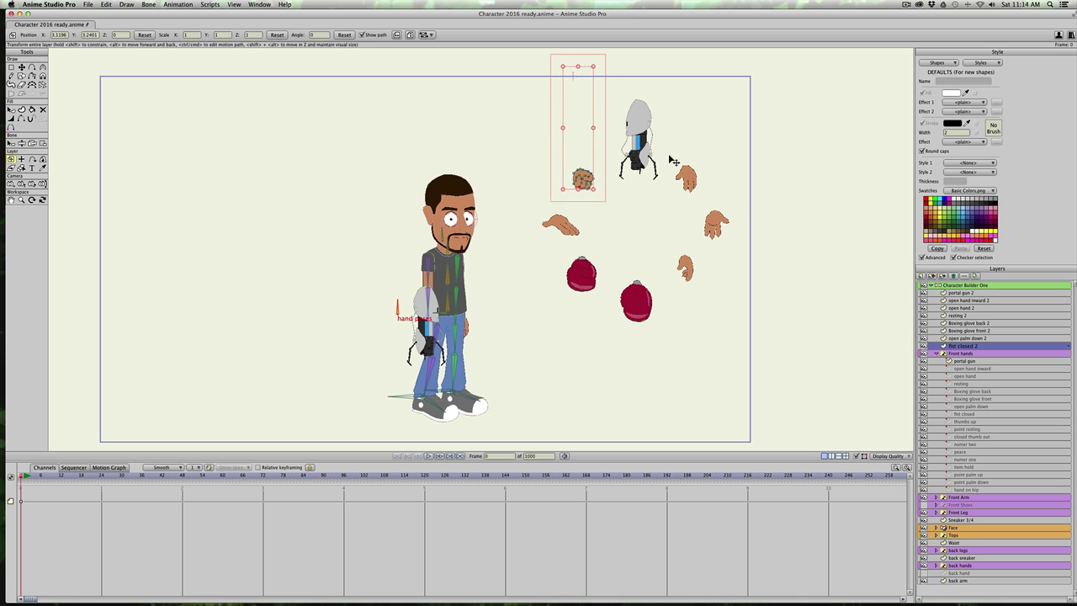
Create a new group layer inside Character Builder One and put all the hand copies from "portal gun 2" through "fist closed 2" into it.
click(964, 294)
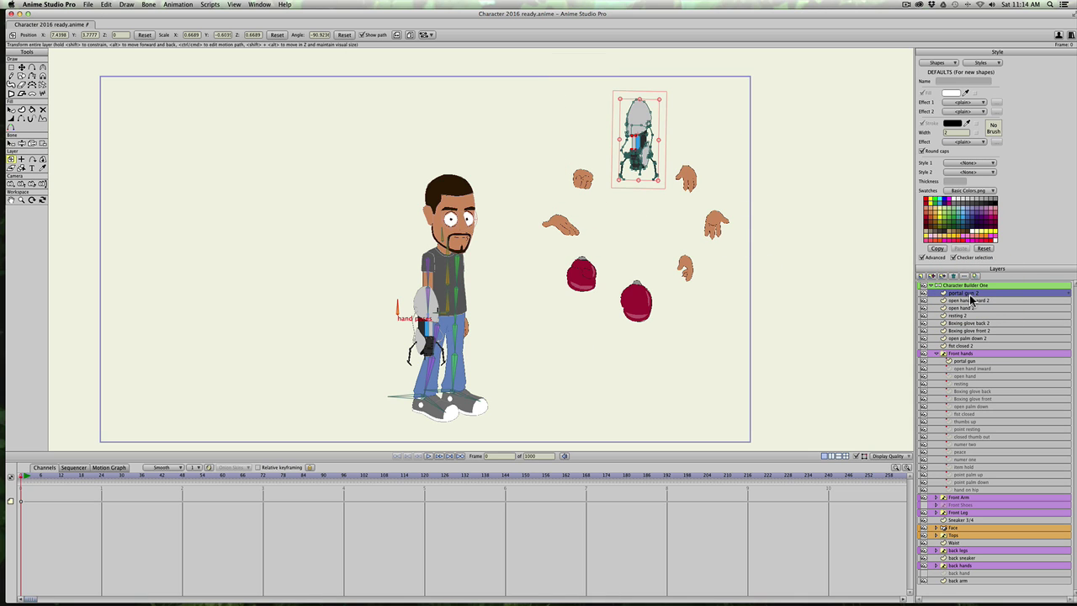
shift+click(966, 345)
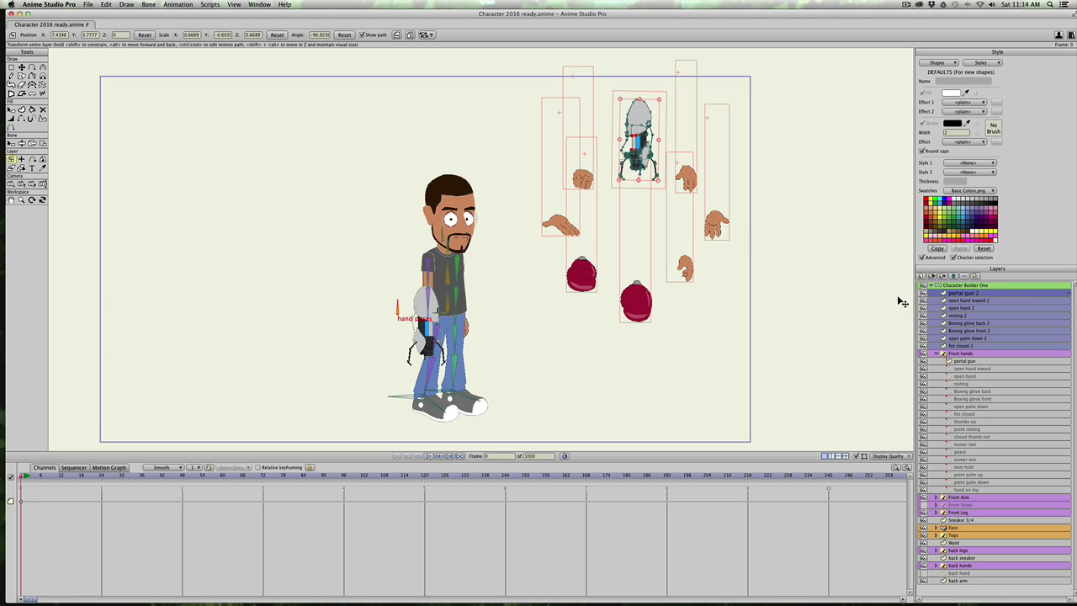
click(921, 276)
click(927, 297)
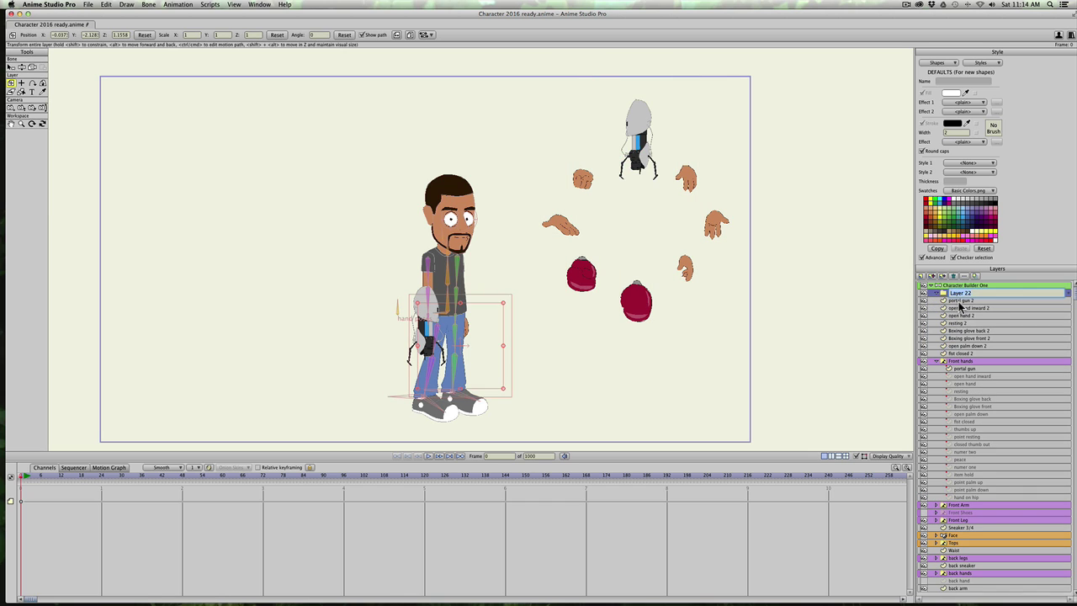
click(958, 301)
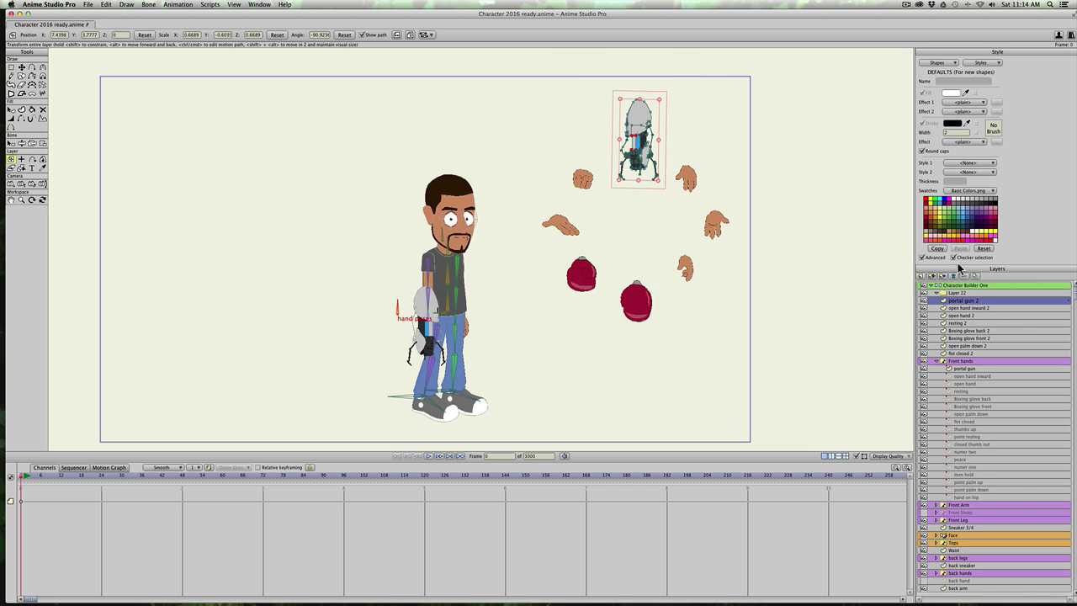
shift+click(961, 354)
drag(968, 305, 958, 294)
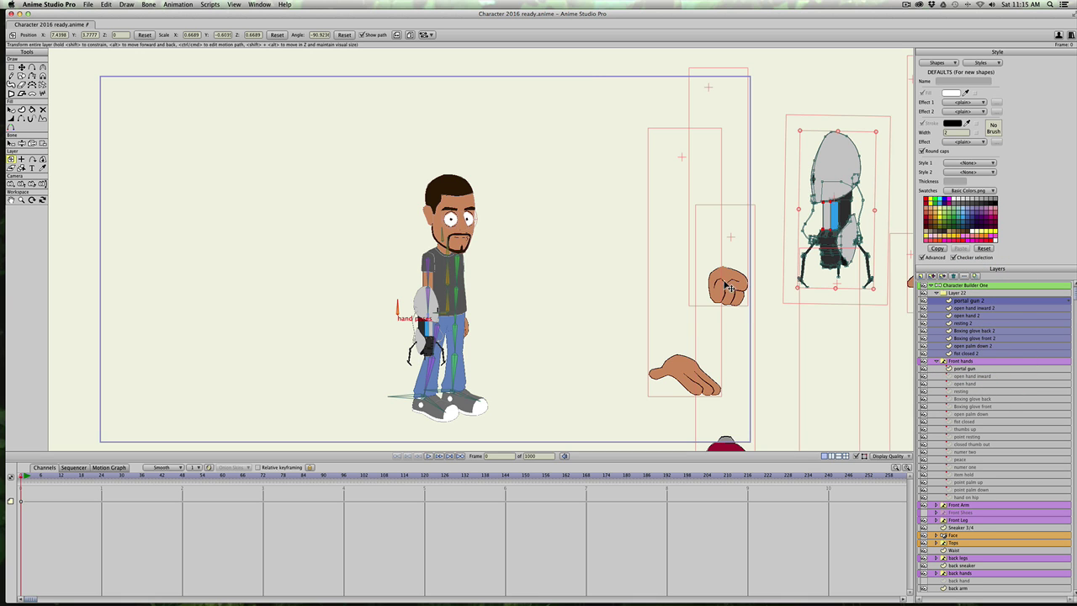
Rename the new group layer as "hand referance".
scroll(731, 291, down, 5)
scroll(740, 294, up, 3)
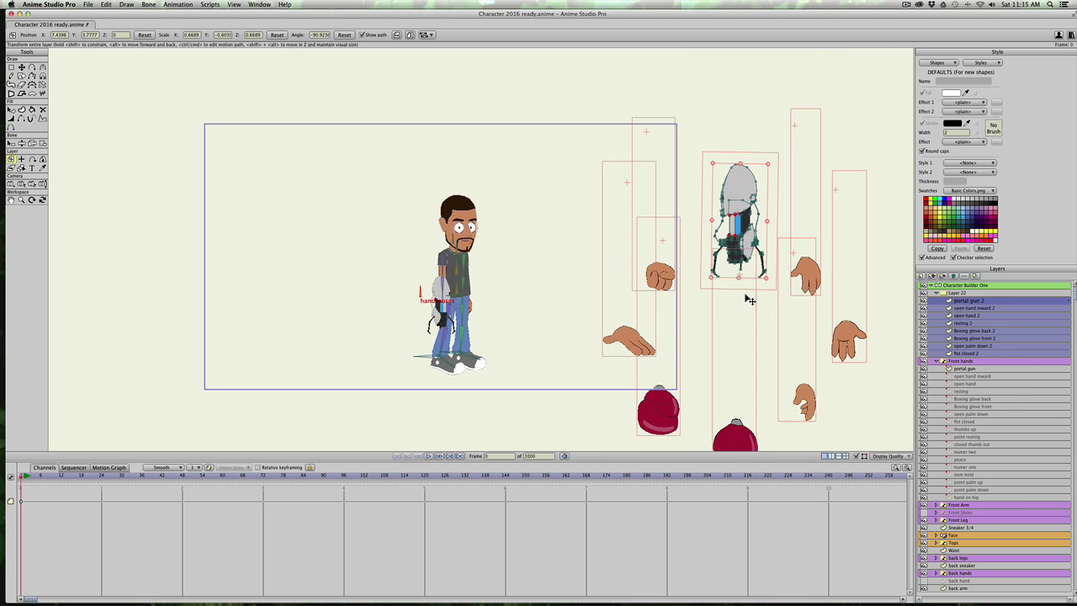
click(959, 293)
double_click(959, 292)
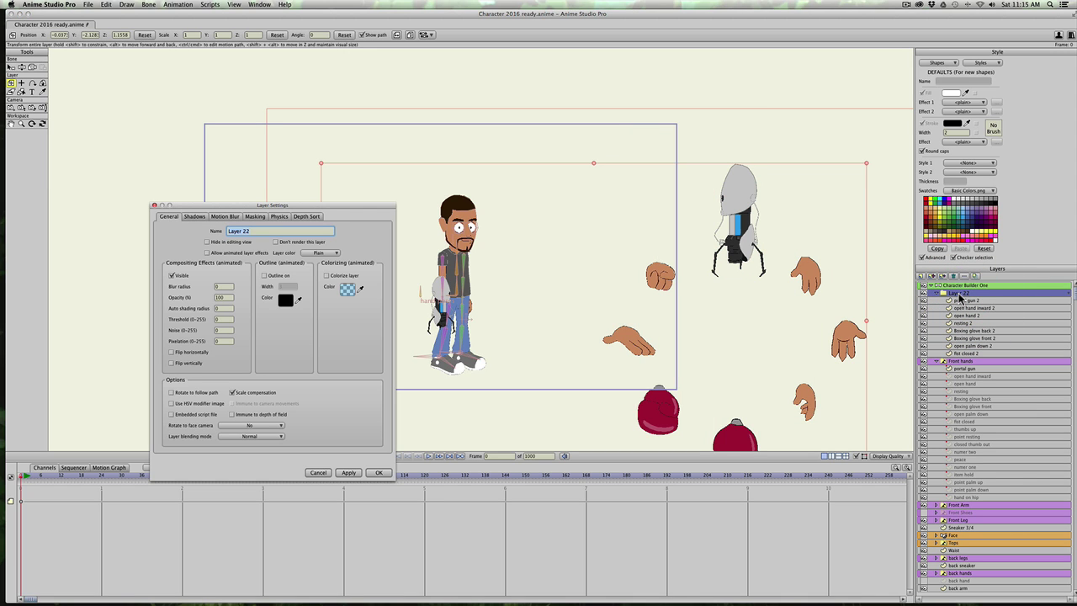
text(hand referance)
key(Return)
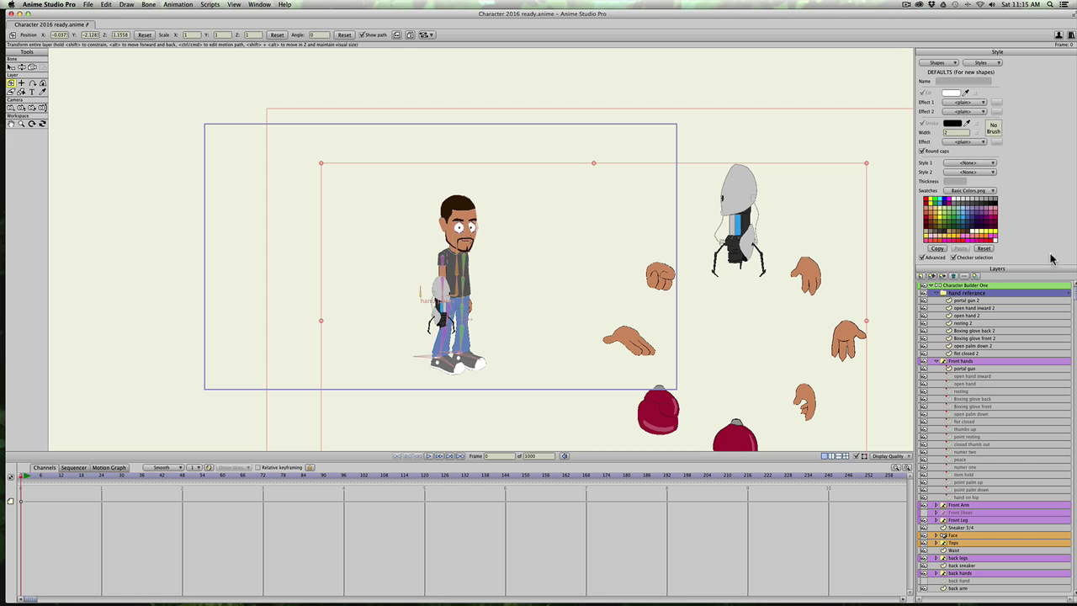
Scale the "hand referance" group down to about 0.43 and position it in the upper right area of the frame beside the character.
click(944, 293)
drag(322, 168, 411, 241)
drag(593, 228, 603, 175)
scroll(573, 231, down, 3)
scroll(573, 231, up, 7)
scroll(579, 230, up, 2)
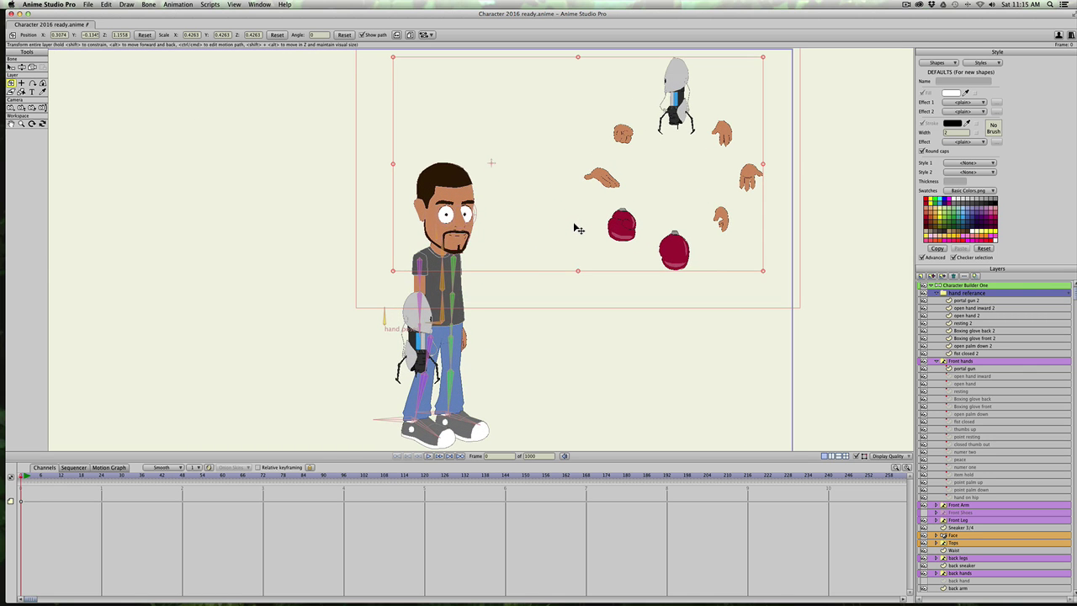
scroll(700, 199, down, 1)
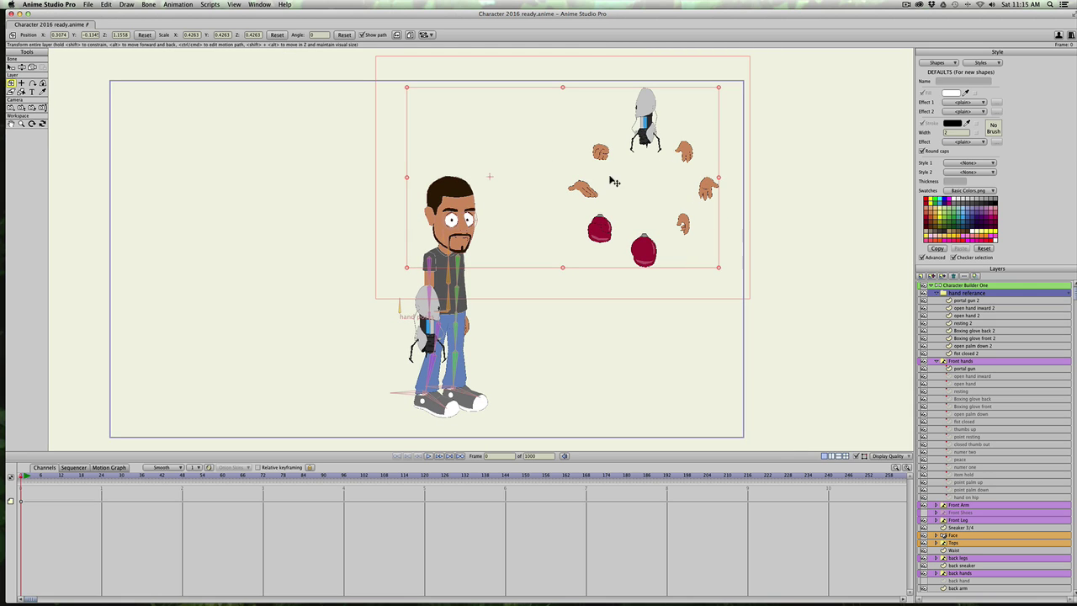
drag(640, 139, 651, 134)
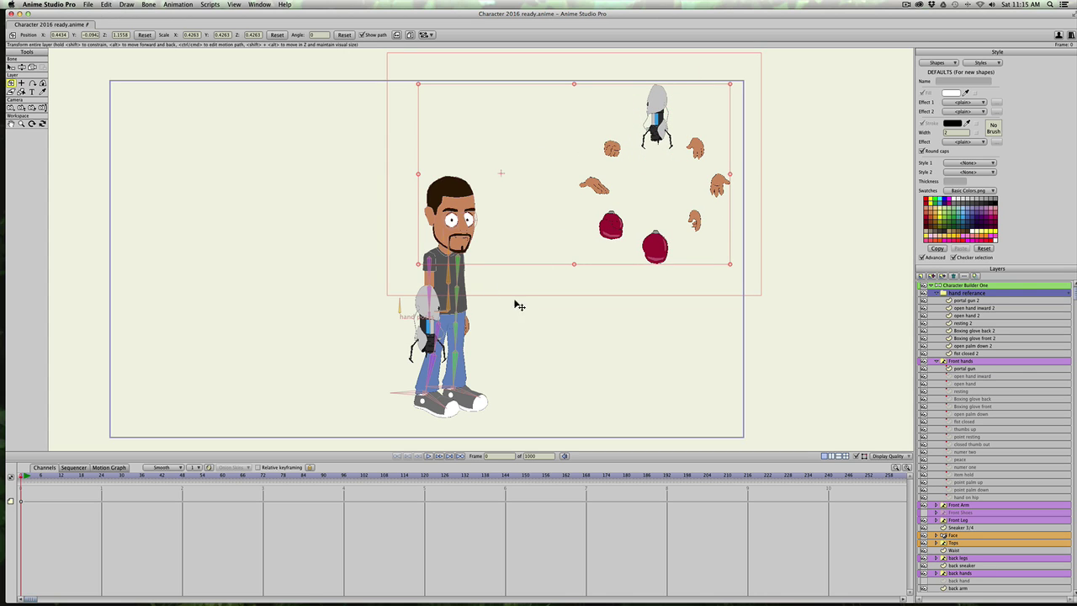
Collapse the "hand referance" group and add an unparented upright bone in the ring's centre on Character Builder One, named "hand poses 1".
click(937, 293)
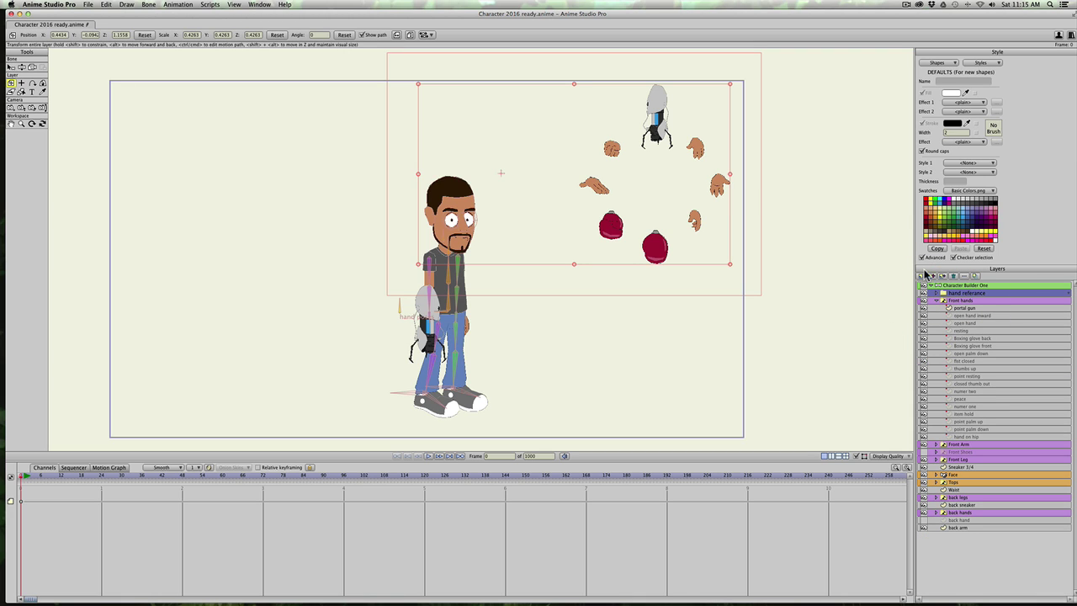
click(956, 286)
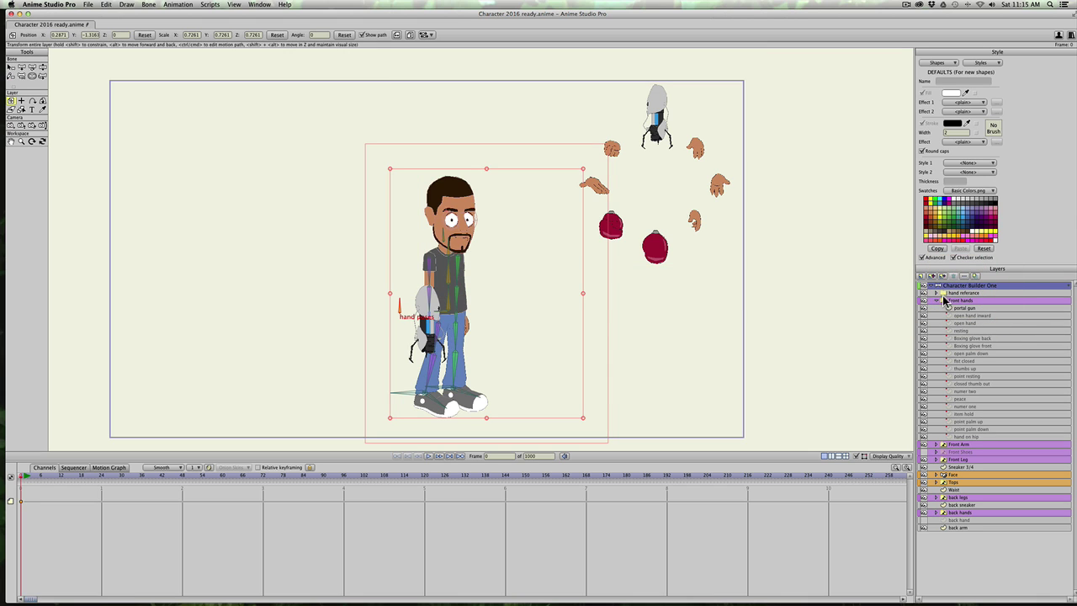
key(a)
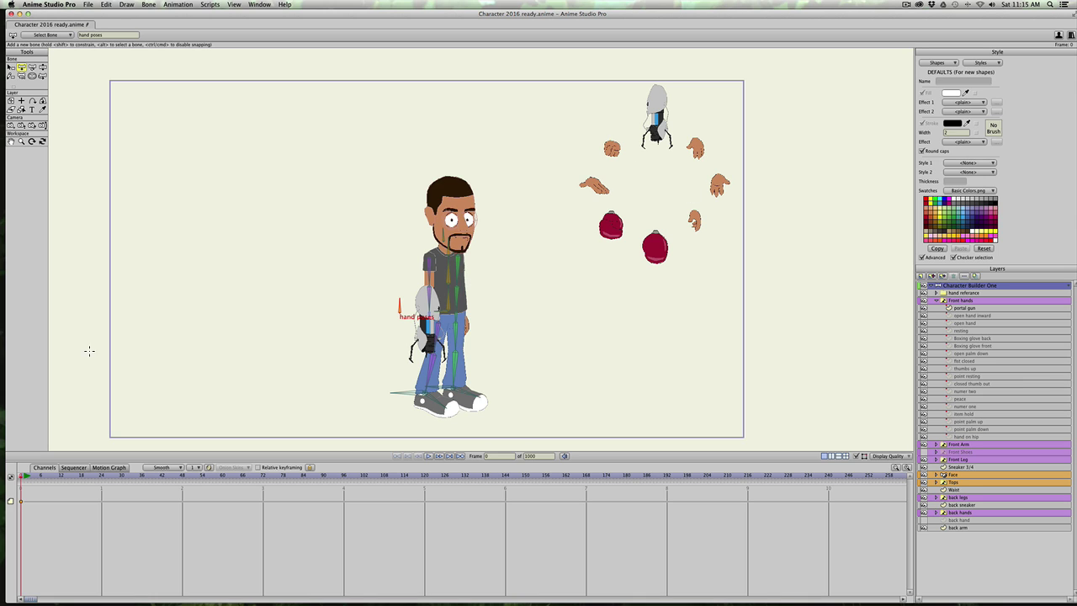
key(b)
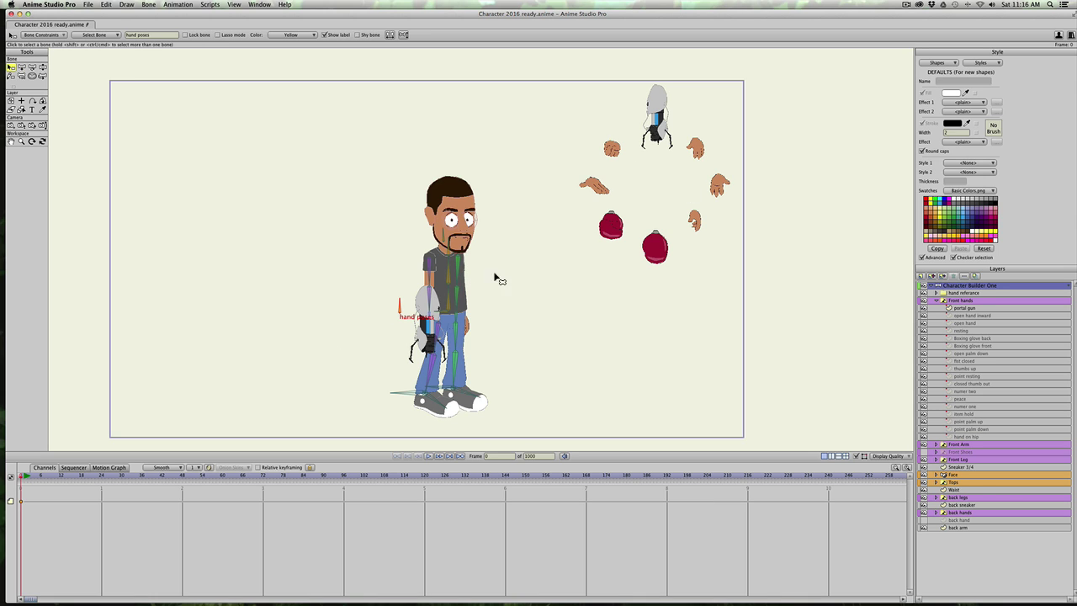
click(509, 264)
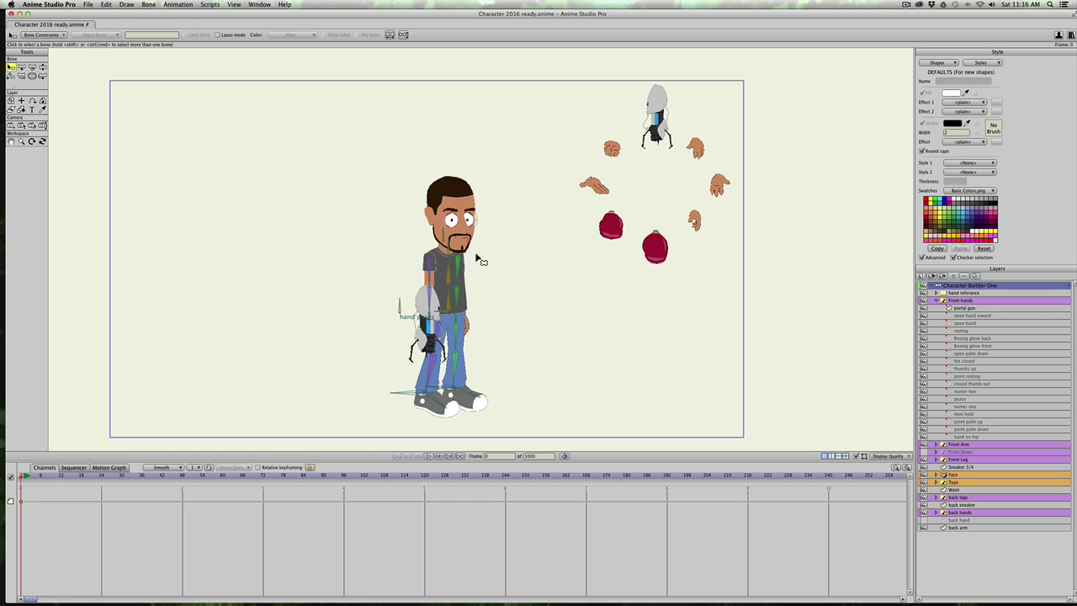
key(a)
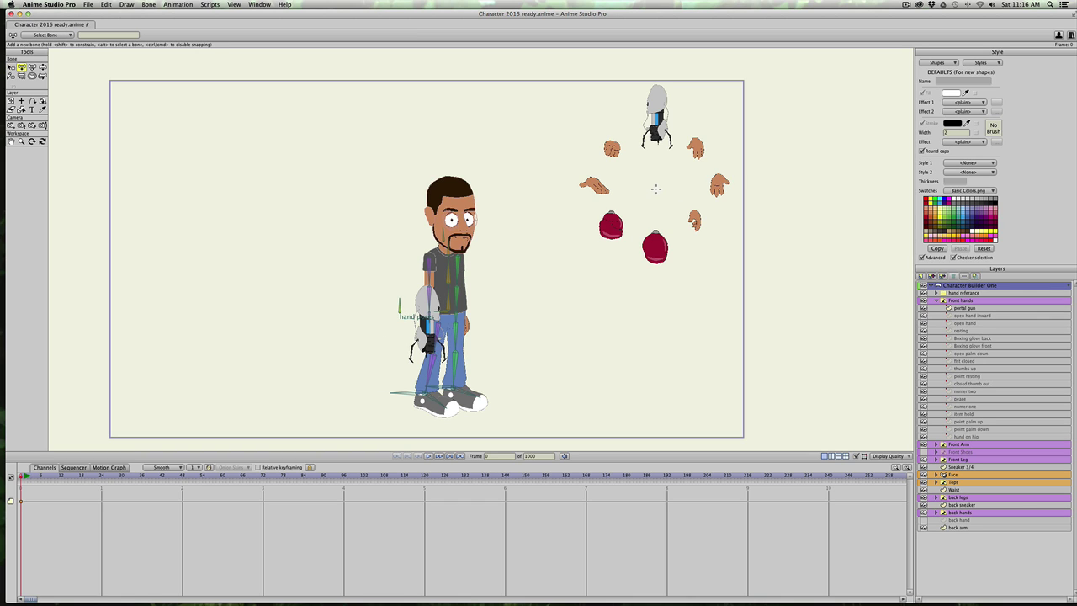
drag(655, 190, 656, 150)
double_click(103, 35)
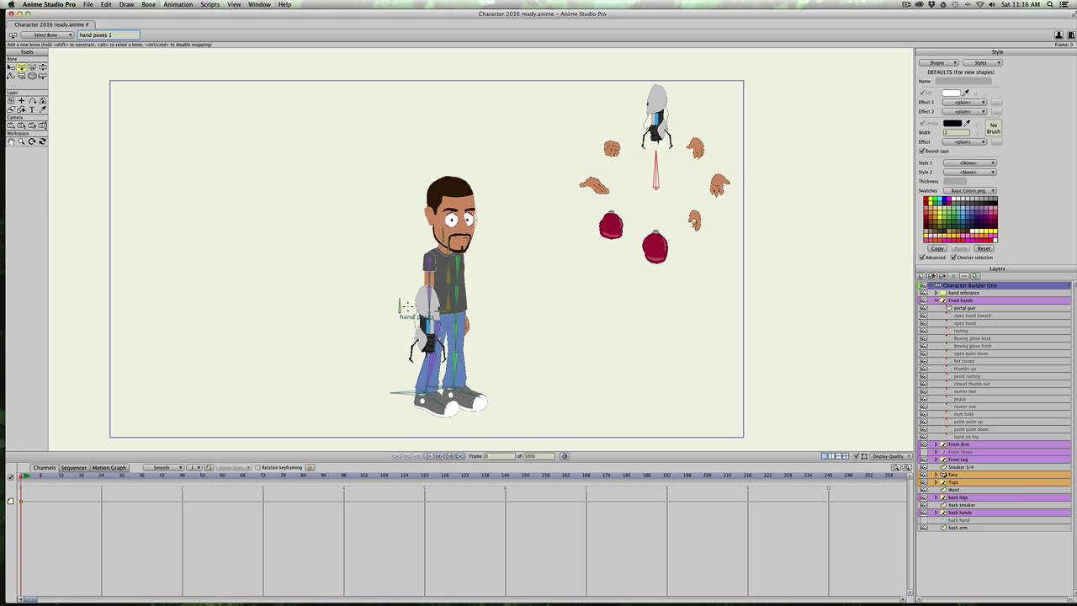
key(Return)
Assign a bone colour to "hand poses 1" and show its label.
key(b)
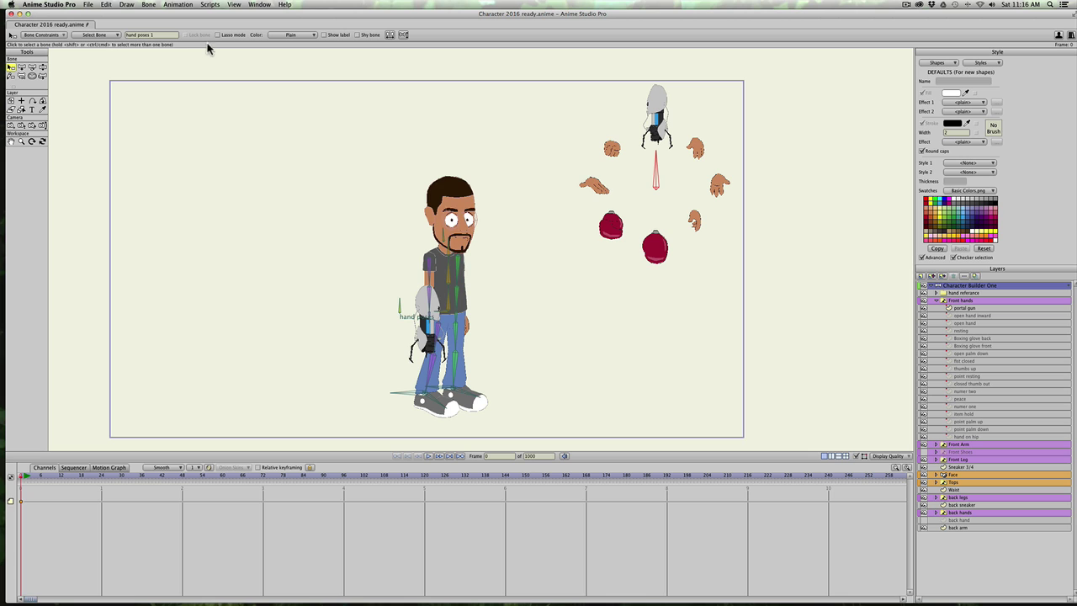
click(277, 34)
click(288, 64)
click(324, 35)
Set the bone strength of "hand poses 1" to 0 and nudge the bone to about X 4.87, Y 0.50 in the ring's centre.
click(31, 76)
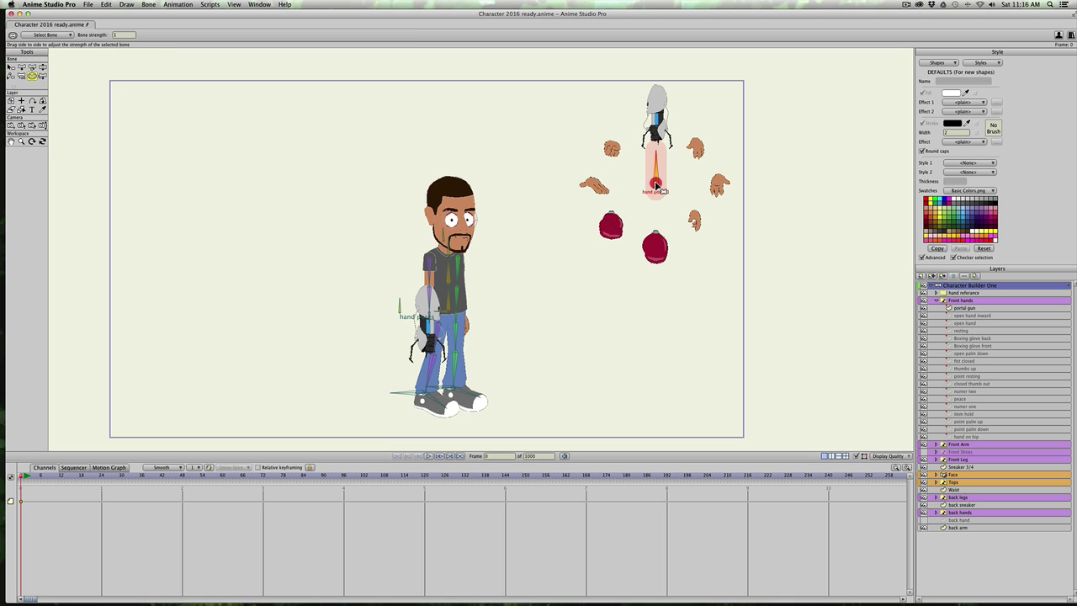
drag(656, 185, 370, 195)
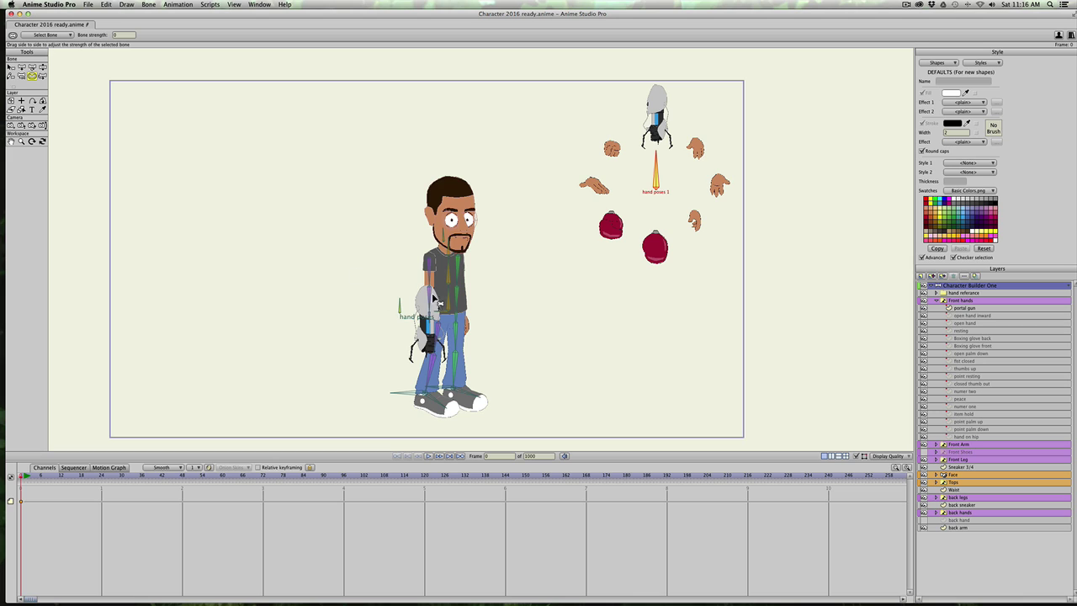
key(t)
click(659, 193)
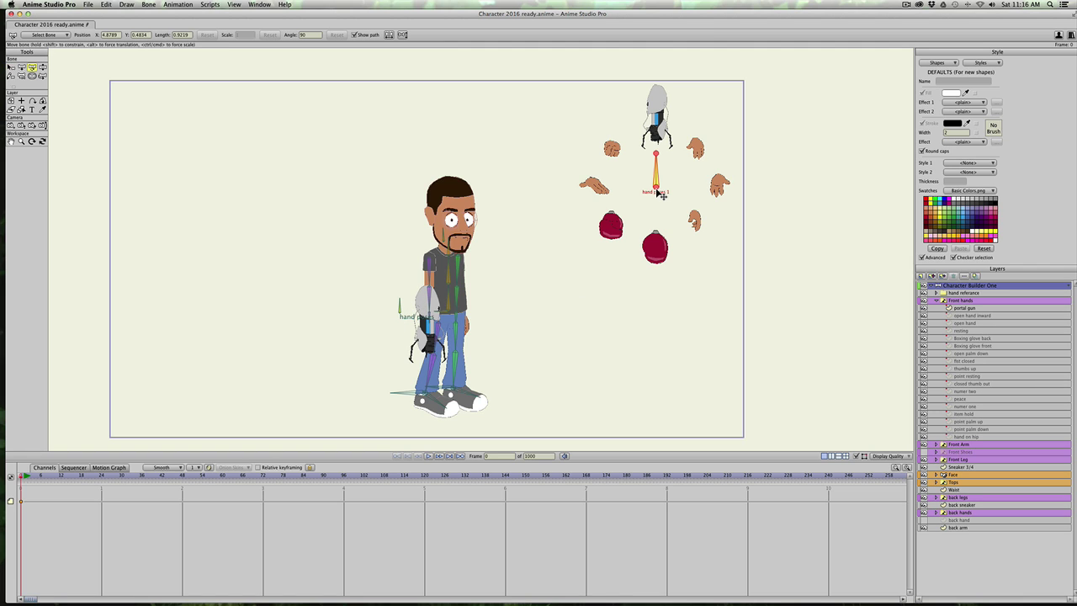
drag(656, 191, 655, 190)
click(656, 189)
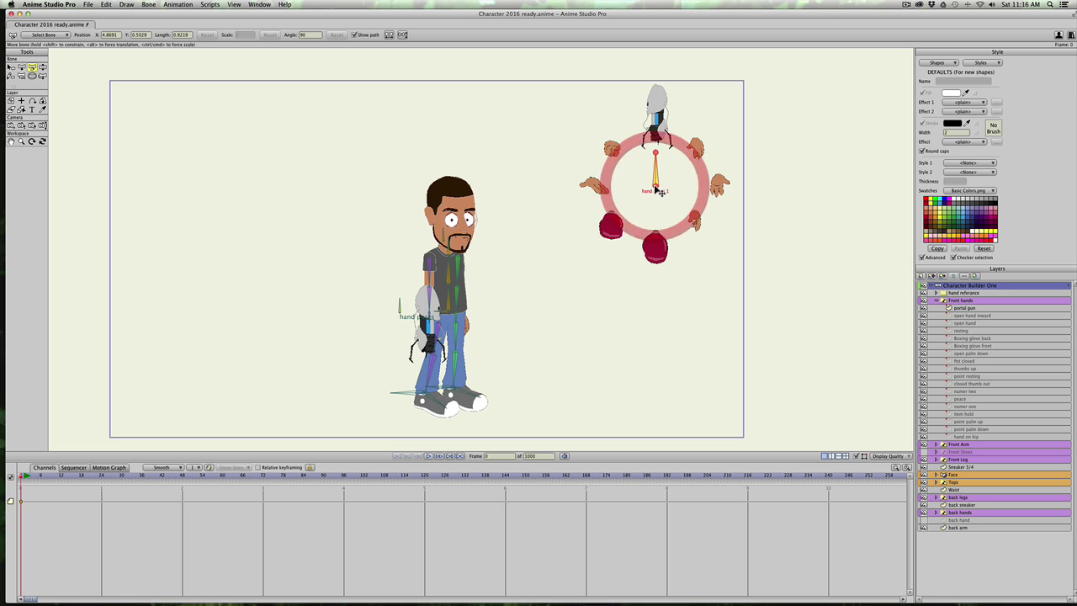
click(47, 35)
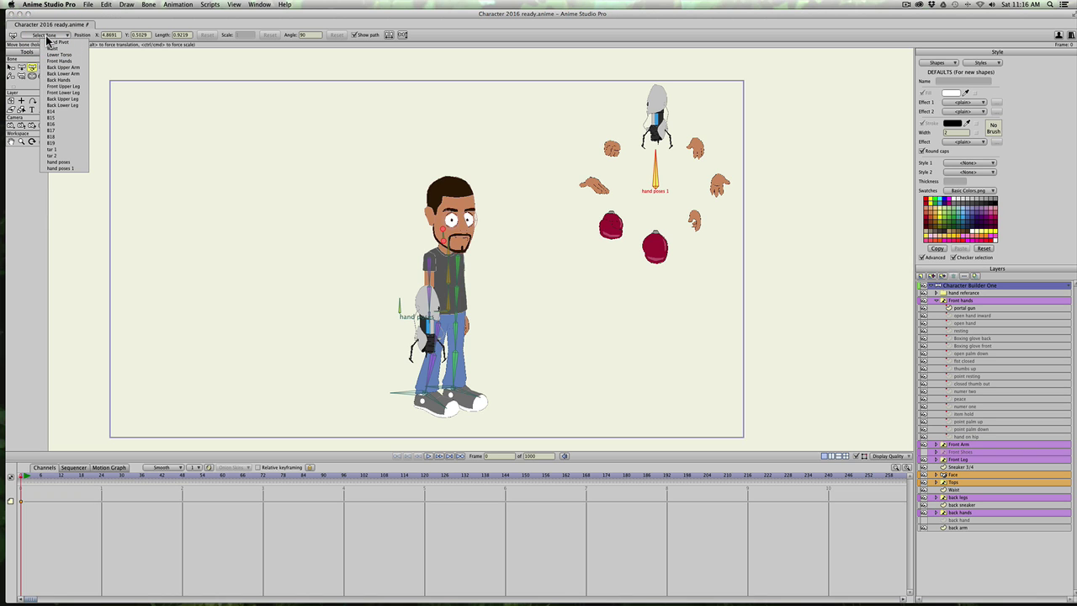
click(47, 38)
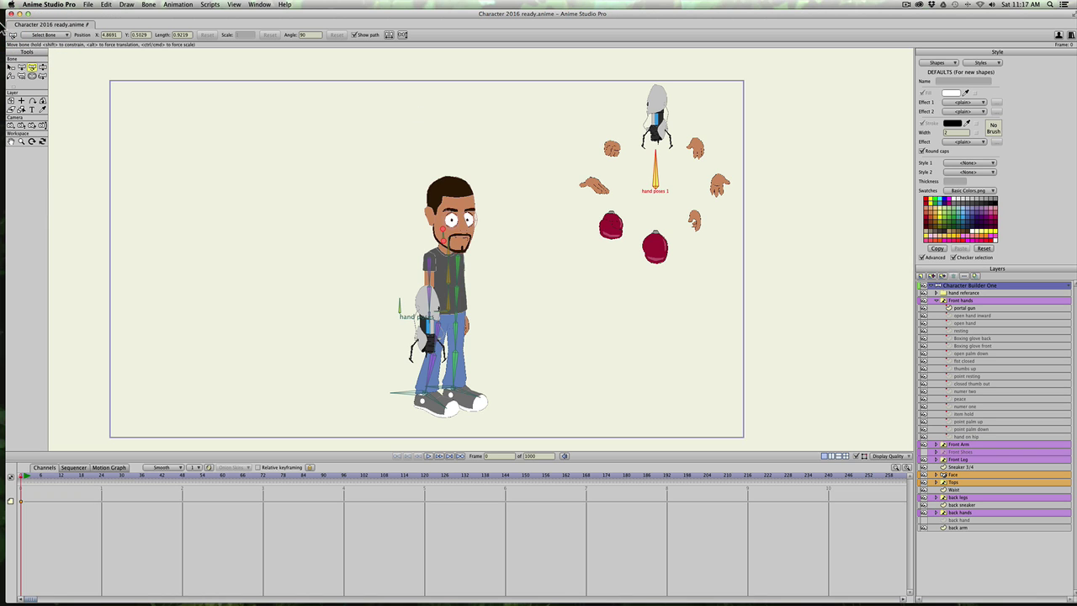
click(59, 37)
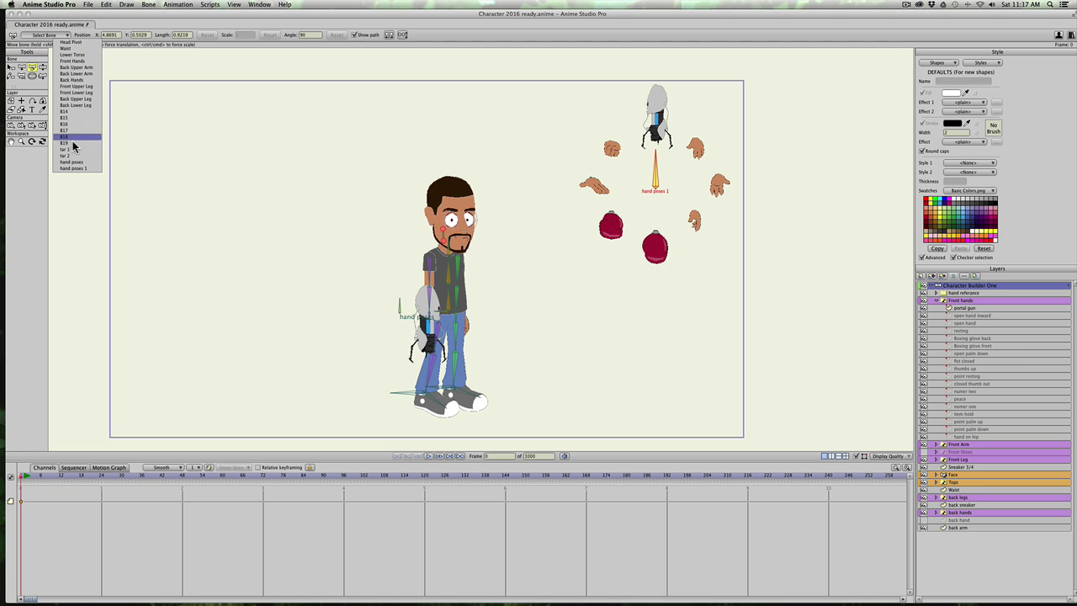
click(71, 168)
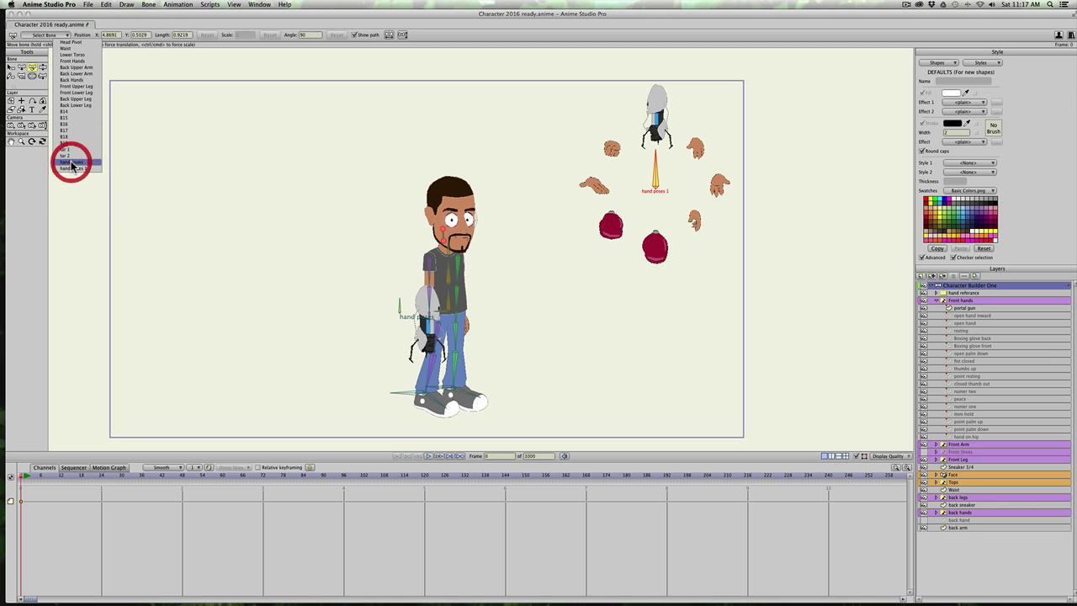
click(43, 38)
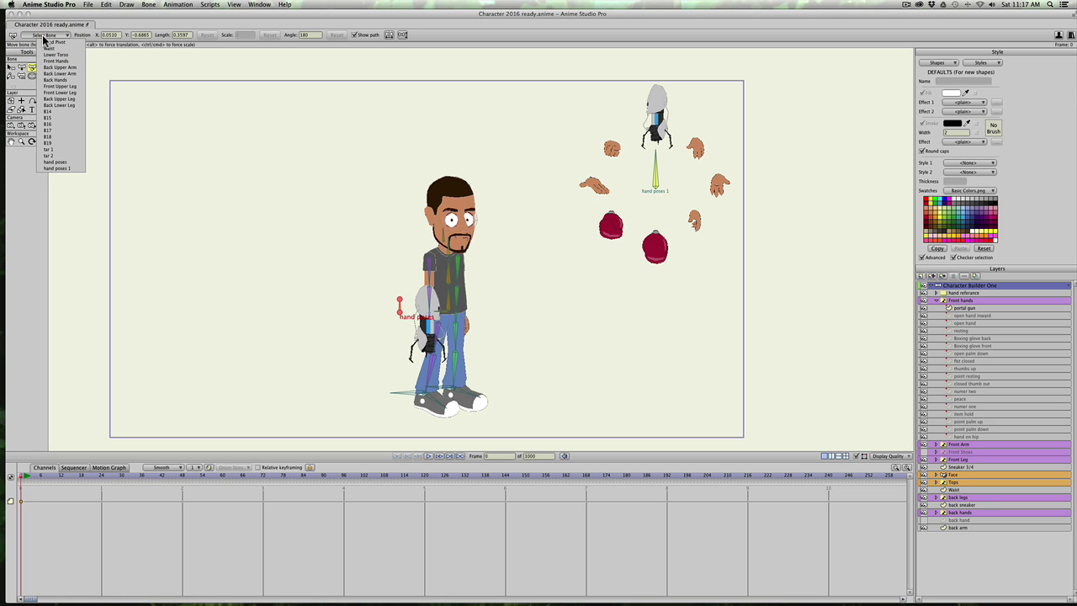
click(44, 38)
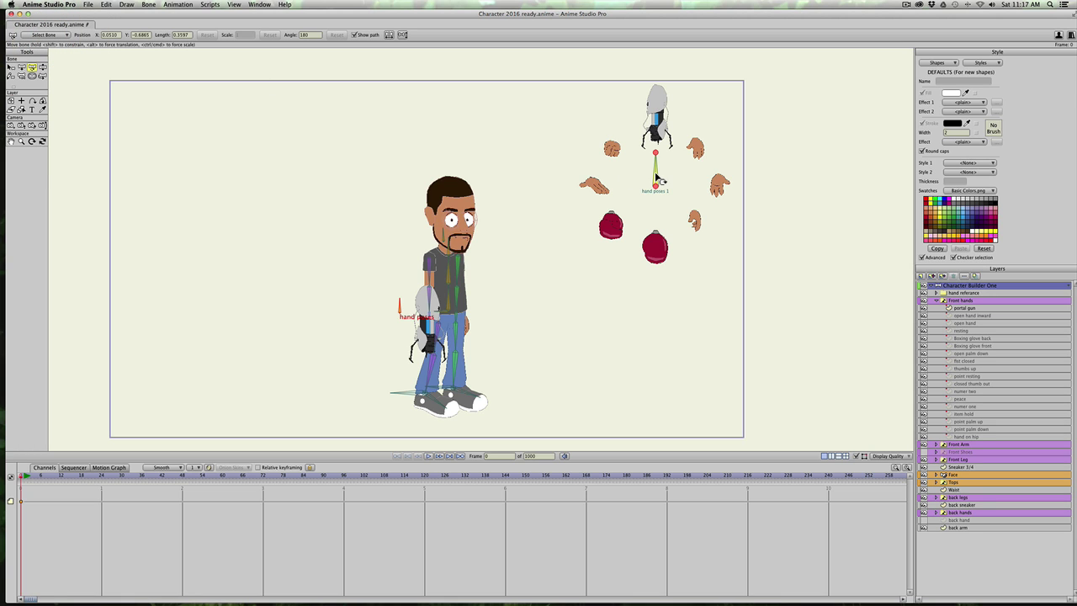
key(b)
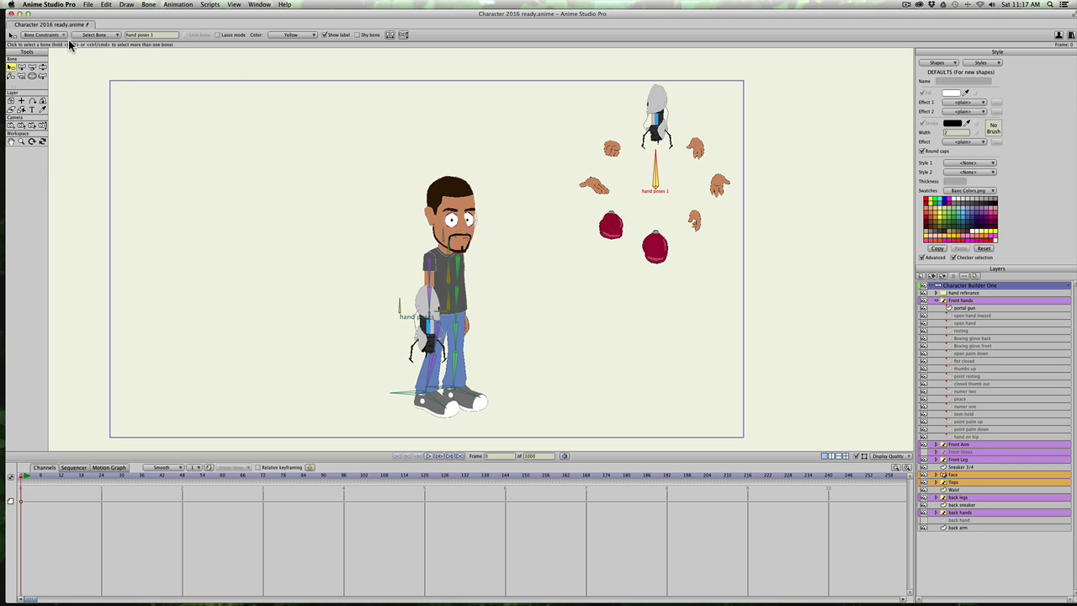
click(50, 35)
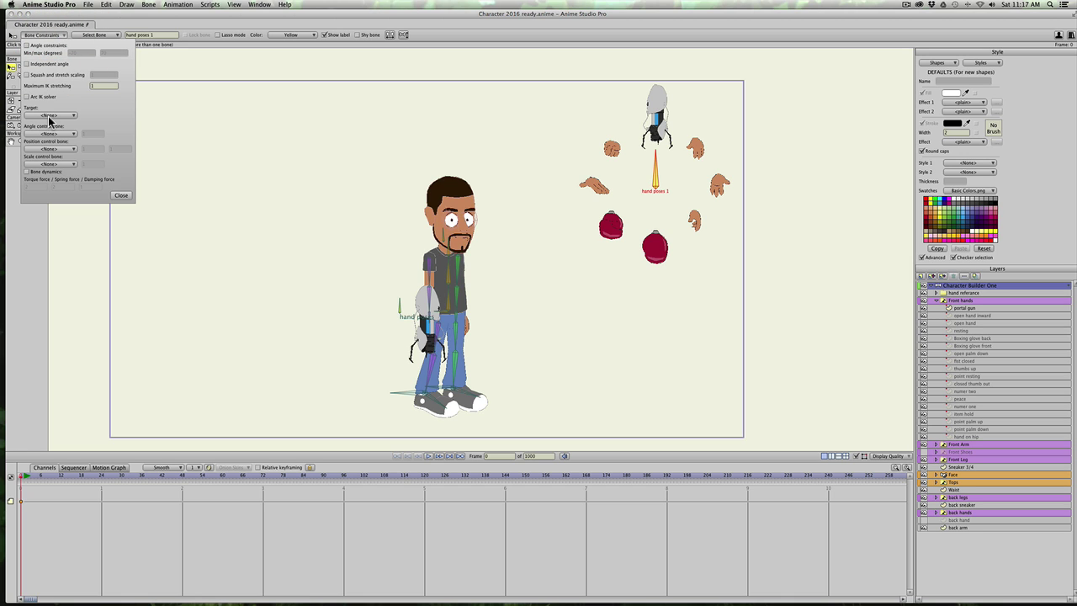
click(571, 212)
click(121, 195)
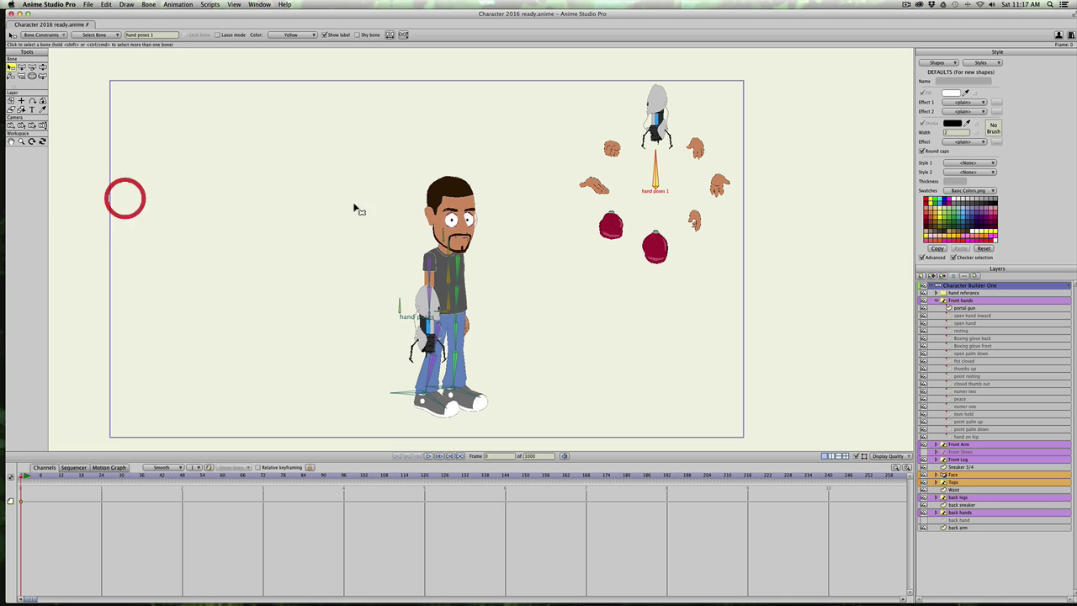
Set "hand poses" as the angle control bone of "hand poses 1".
click(530, 220)
click(659, 182)
click(42, 34)
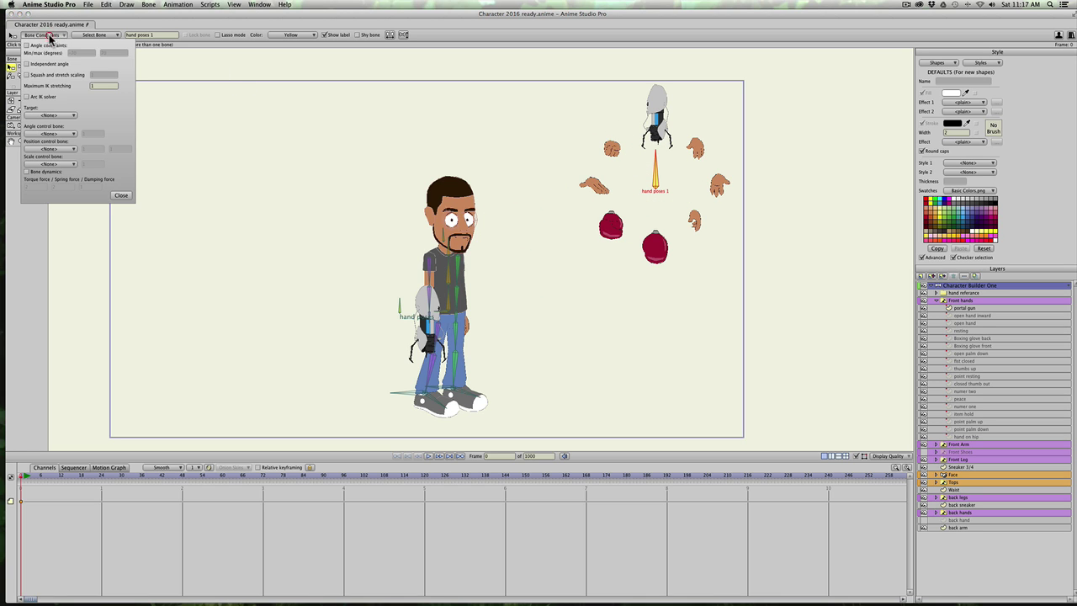
click(48, 135)
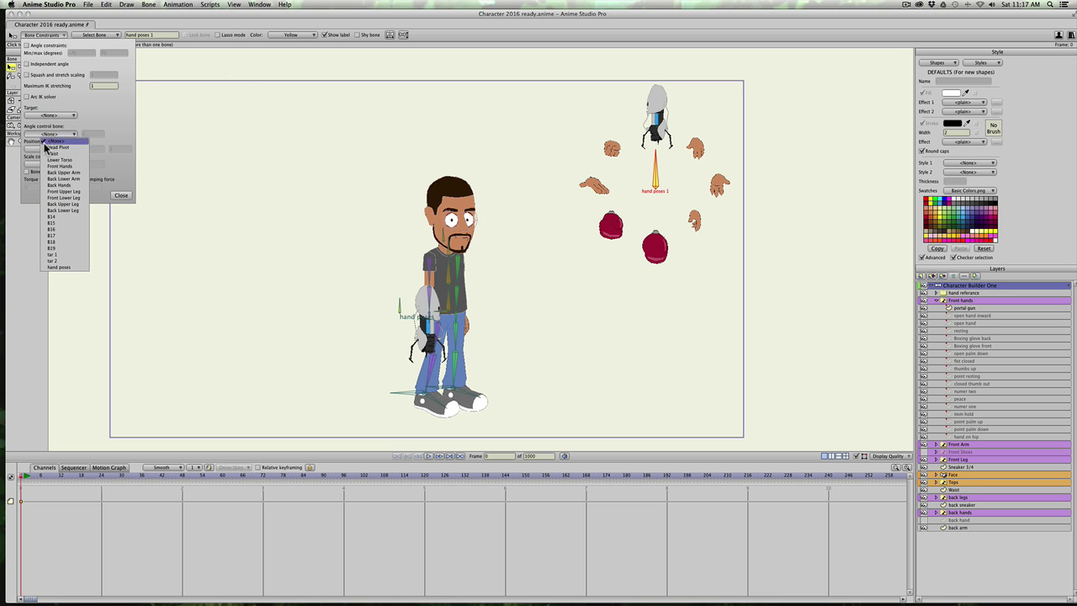
click(62, 271)
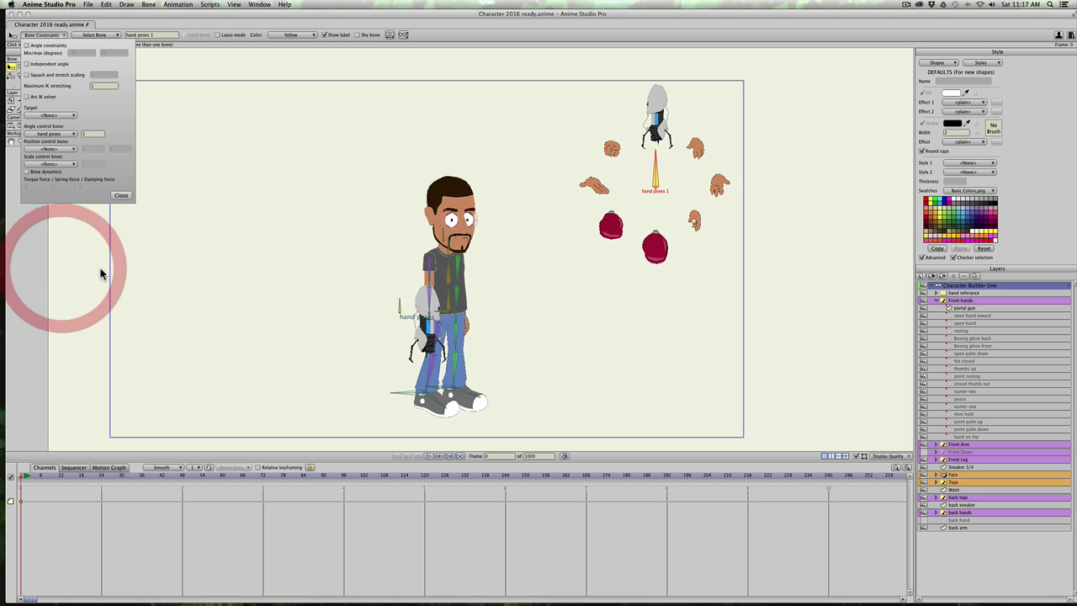
click(122, 196)
Test the link by rotating the "hand poses" bone at frame 2, undo the rotation and delete the test keyframe.
click(28, 476)
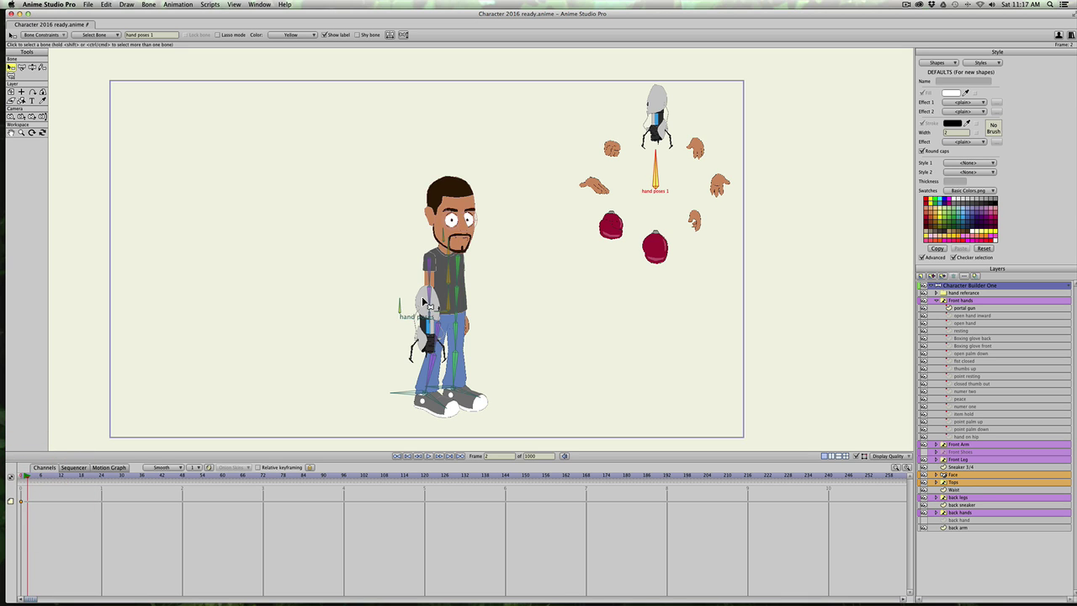
key(t)
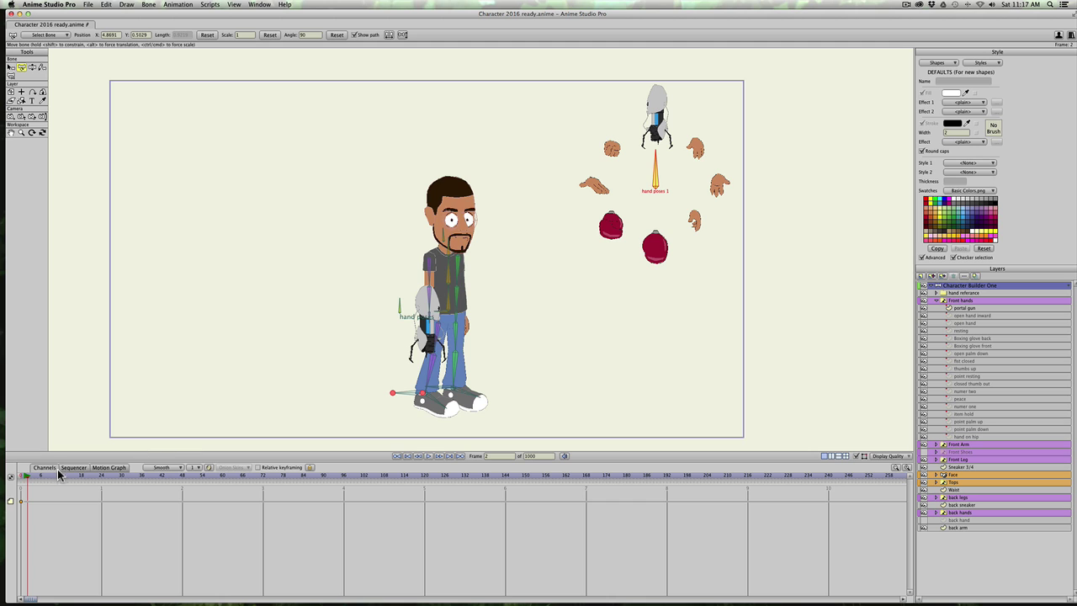
click(659, 171)
click(404, 304)
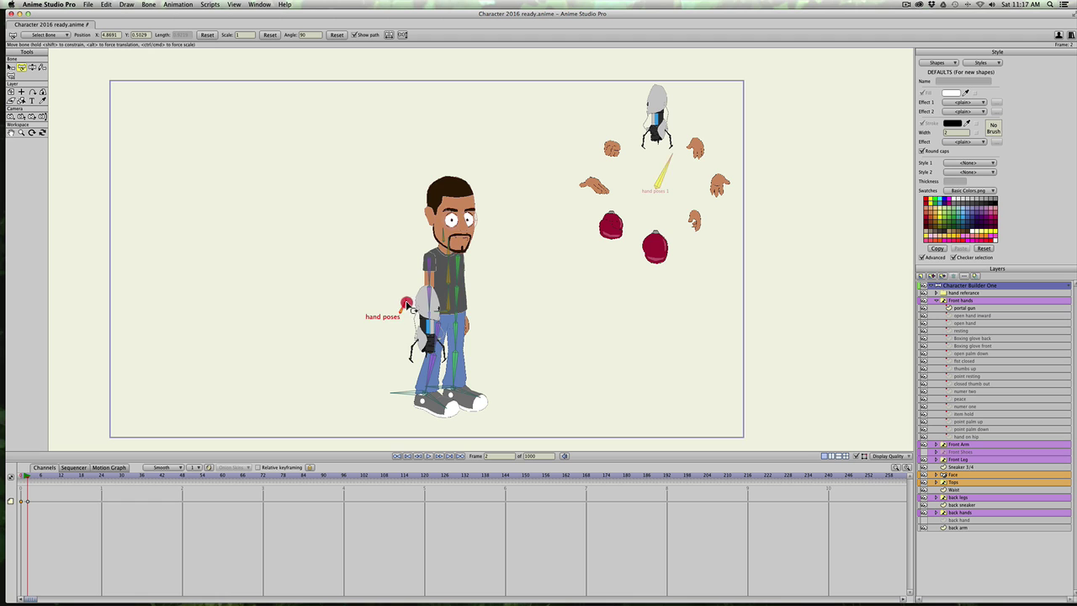
key(super+z)
key(super+z)
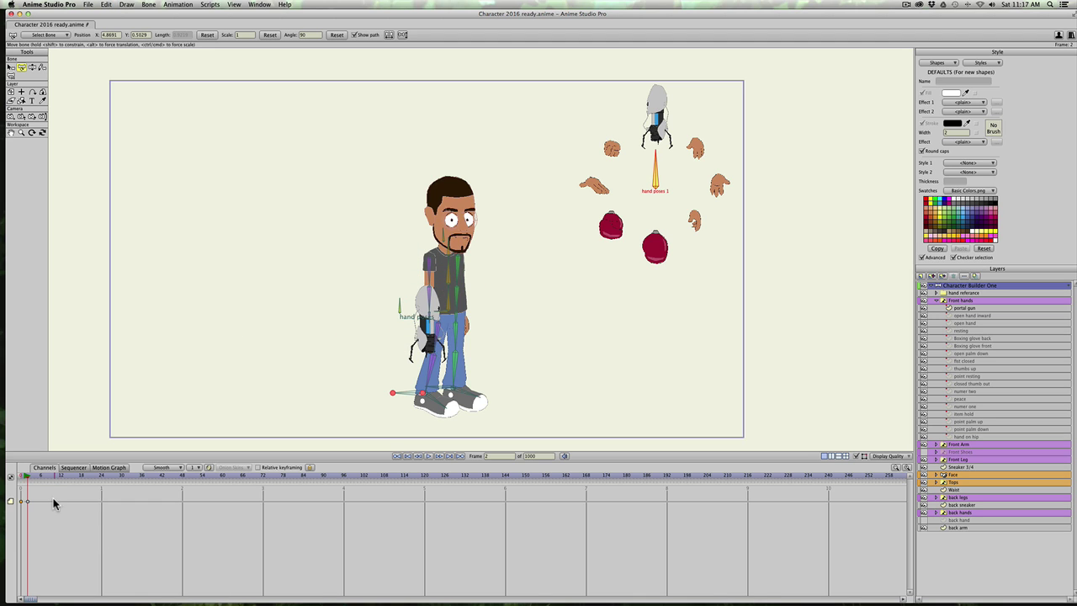
drag(49, 497, 7, 522)
key(BackSpace)
Remove the angle control bone from "hand poses 1" by setting it to <None>.
click(47, 34)
click(46, 35)
key(b)
click(656, 186)
click(57, 37)
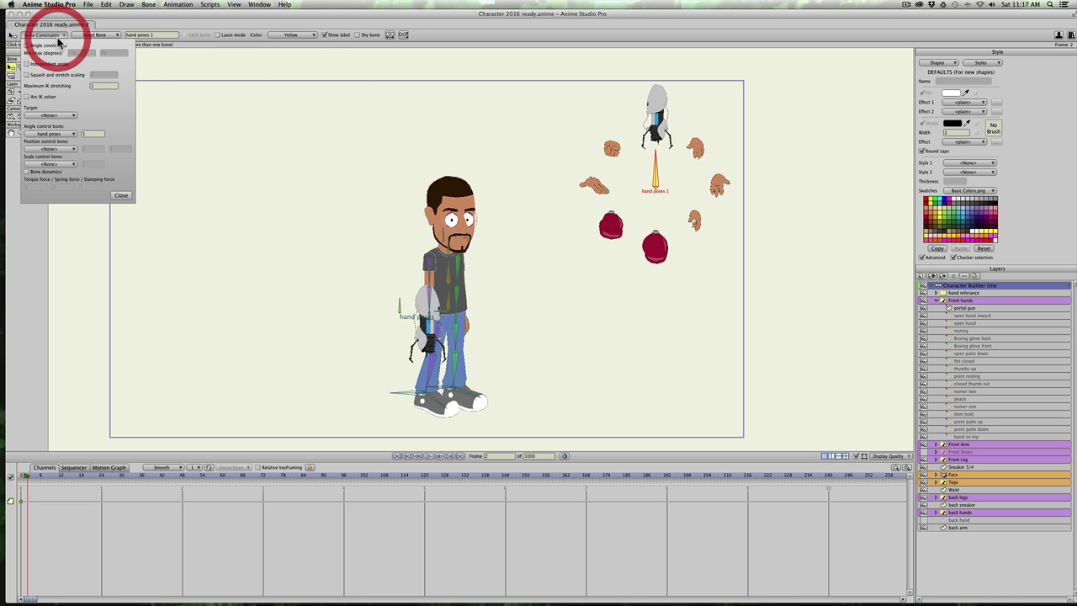
click(48, 134)
click(48, 135)
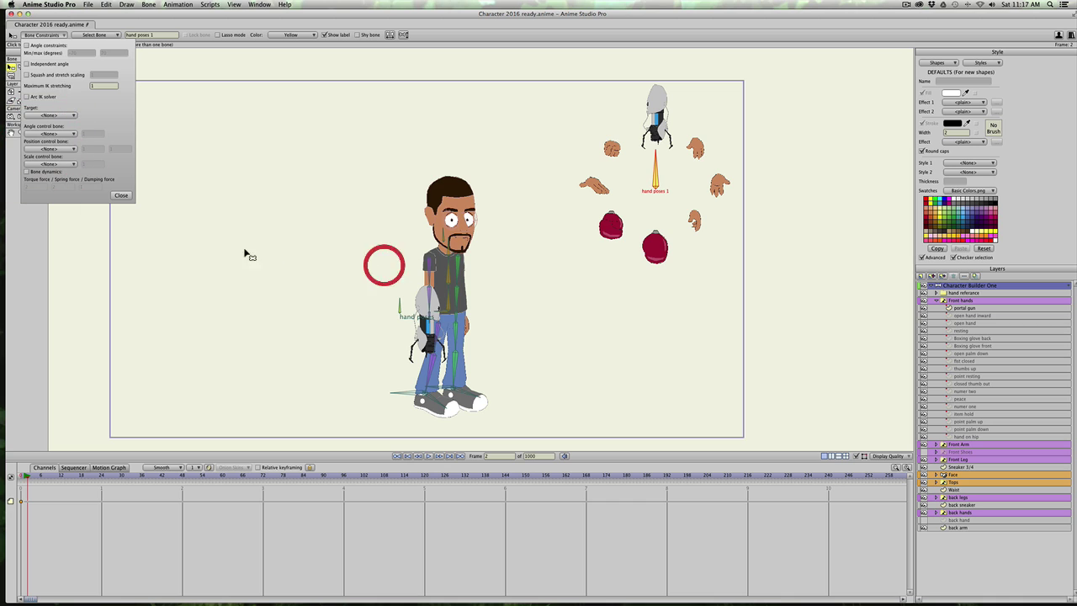
click(121, 196)
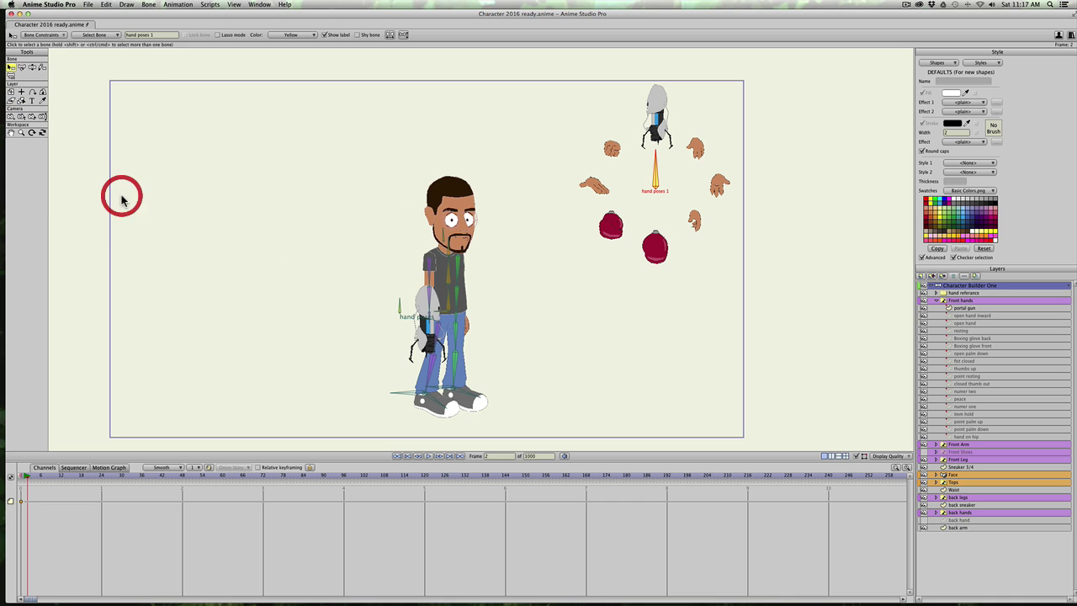
Set "hand poses 1" as the angle control bone of the "hand poses" bone beside the front arm.
click(399, 308)
click(44, 35)
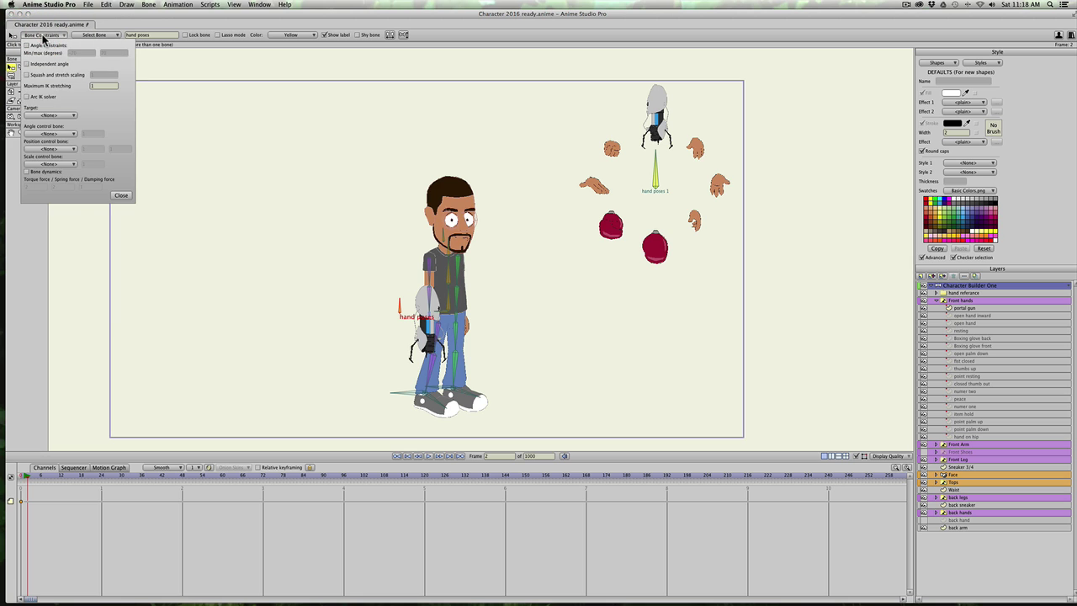
click(39, 135)
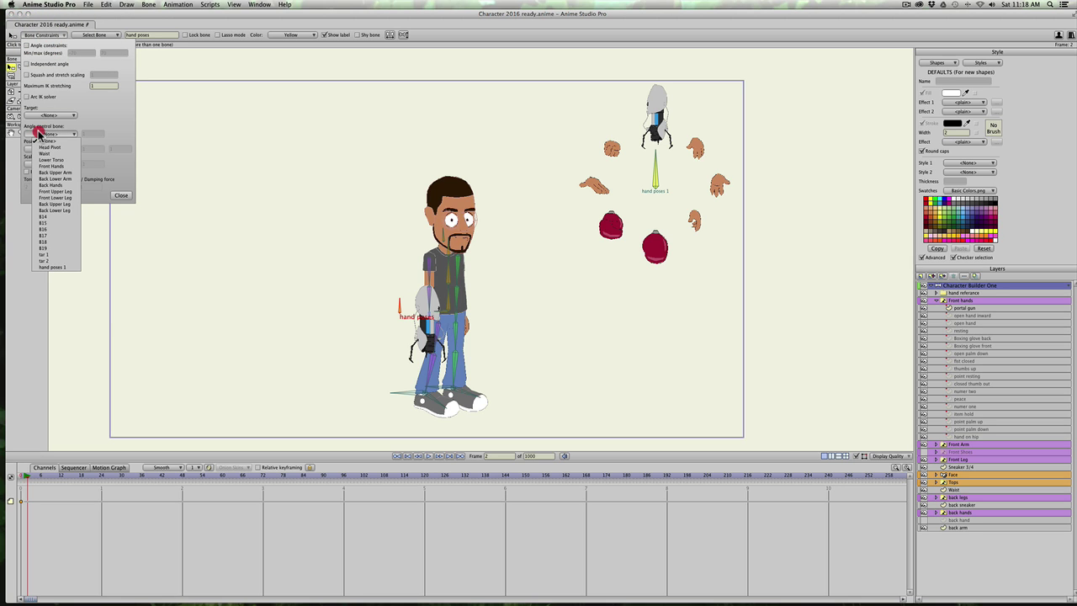
click(46, 268)
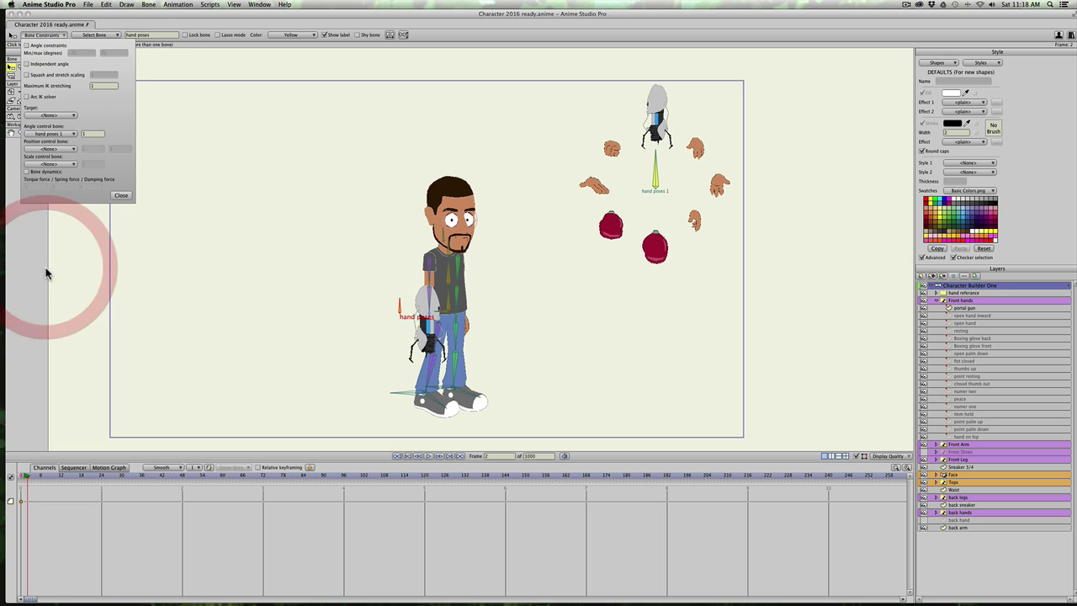
click(122, 196)
Test the hand switching at frame 16 by rotating "hand poses 1" toward different reference hands in the ring.
drag(30, 477, 74, 468)
key(t)
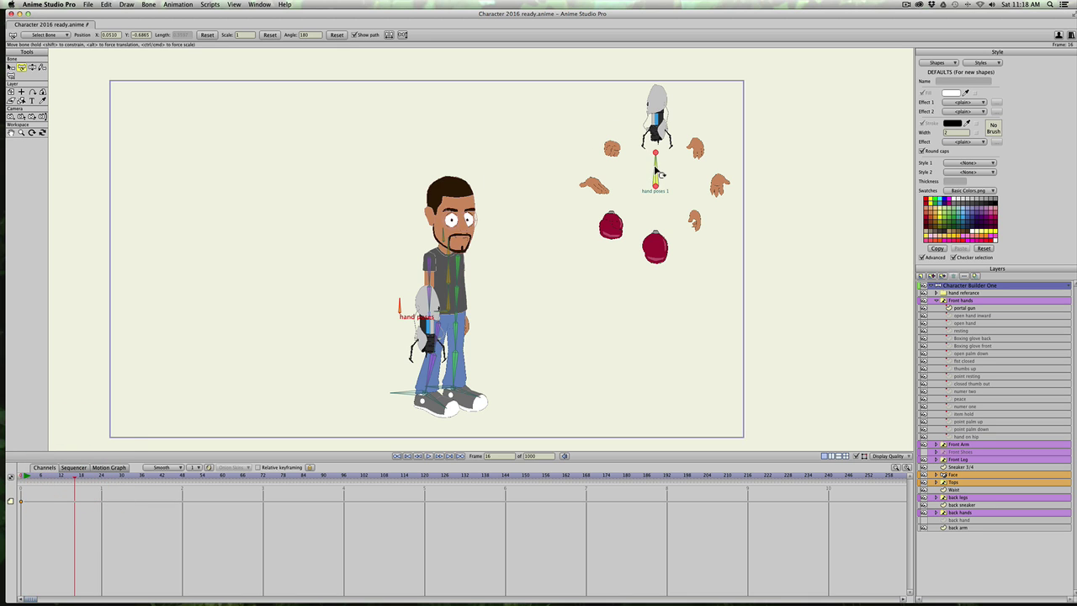
drag(657, 168, 663, 171)
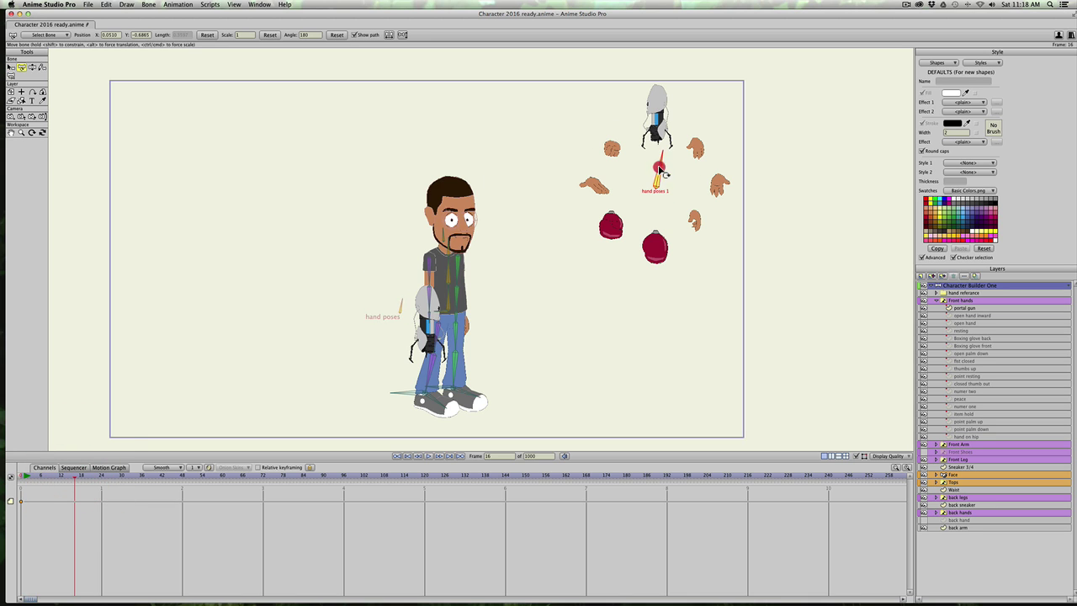
click(408, 313)
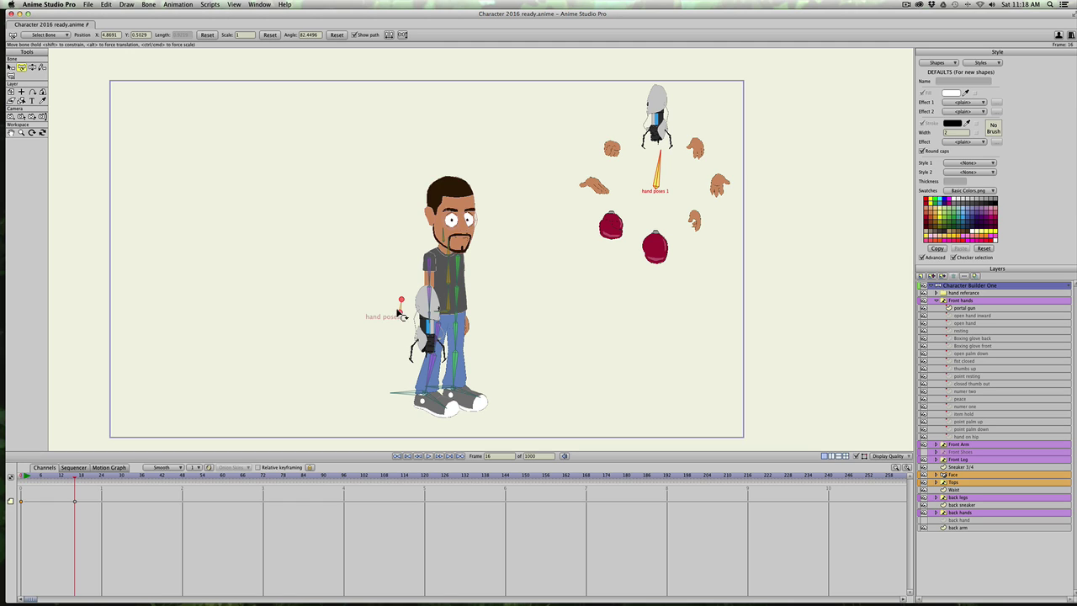
click(563, 202)
click(401, 320)
drag(670, 178, 691, 187)
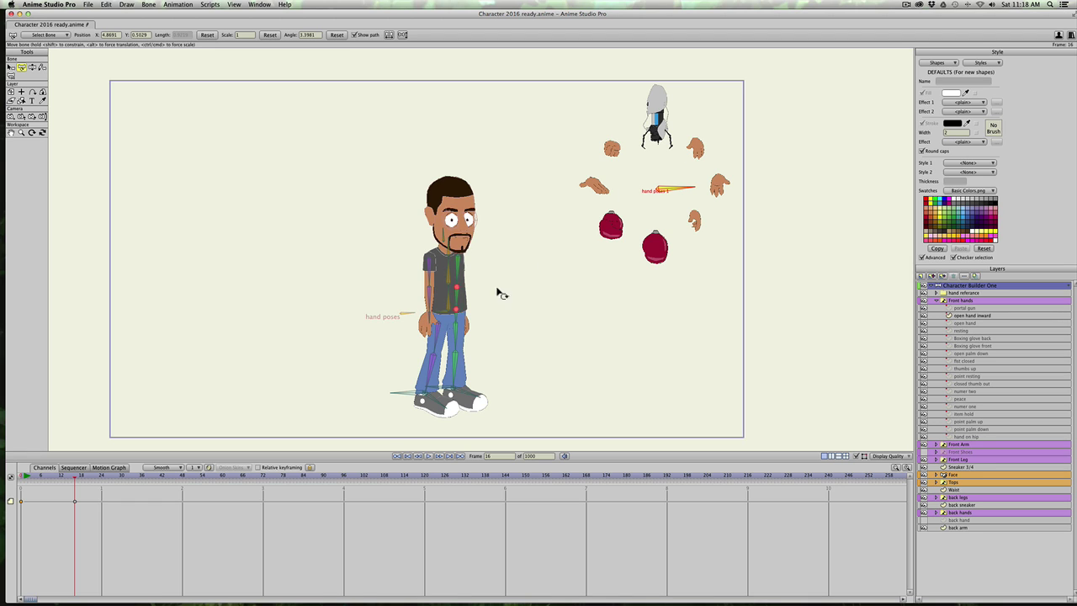
drag(683, 193, 687, 144)
At frame 36, bend the front arm up across the torso and rotate "hand poses 1" through the boxing glove references.
click(141, 475)
key(z)
drag(434, 309, 469, 277)
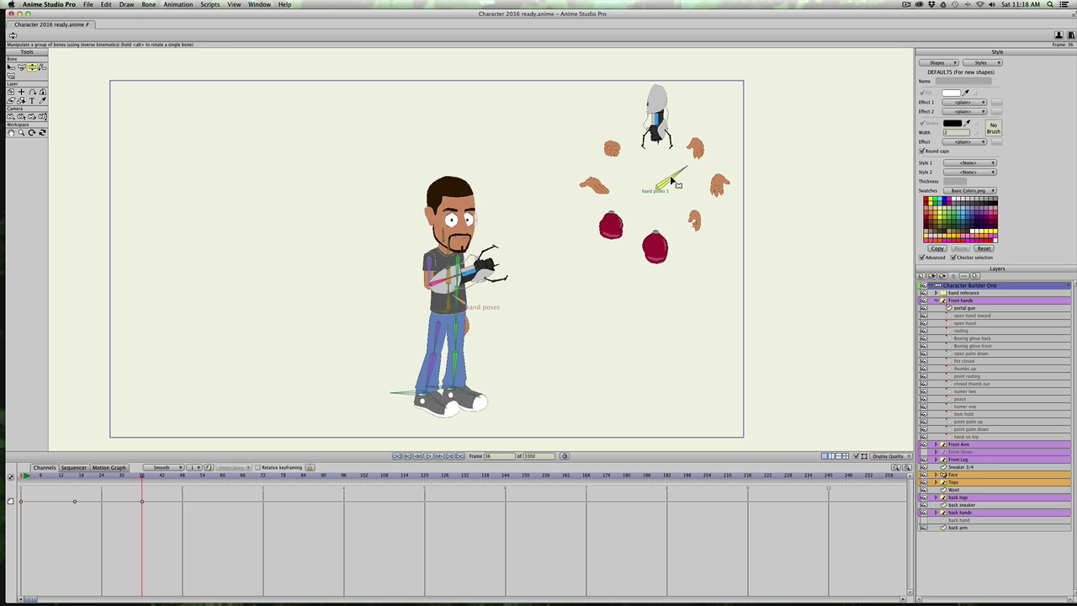
key(t)
drag(673, 180, 446, 286)
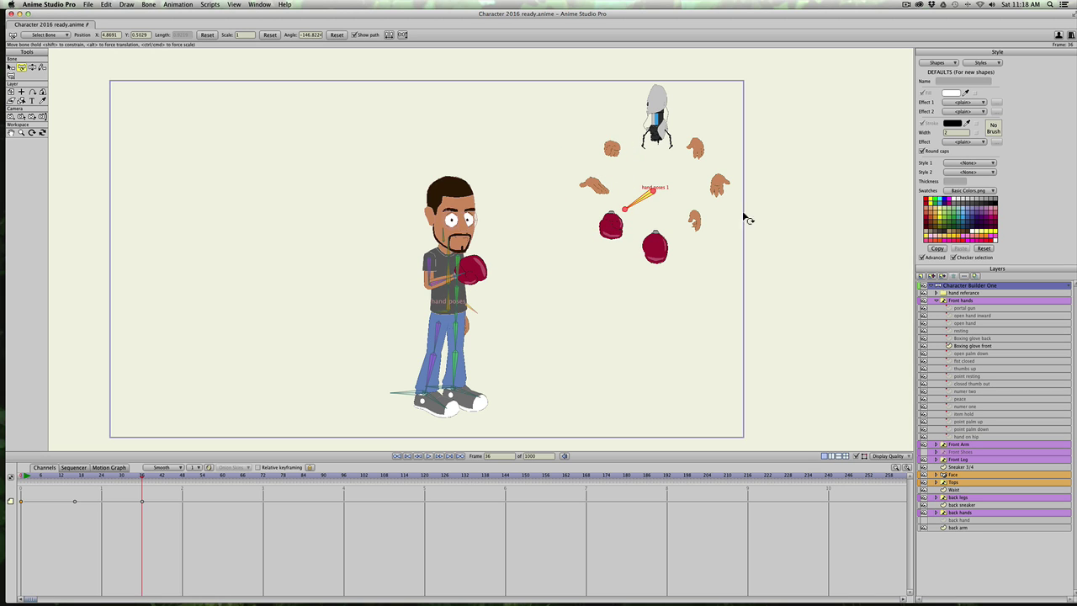
drag(637, 207, 685, 219)
Delete the test keyframes at frames 16 and 36 and return to frame 0.
drag(119, 512, 32, 535)
key(Delete)
click(25, 477)
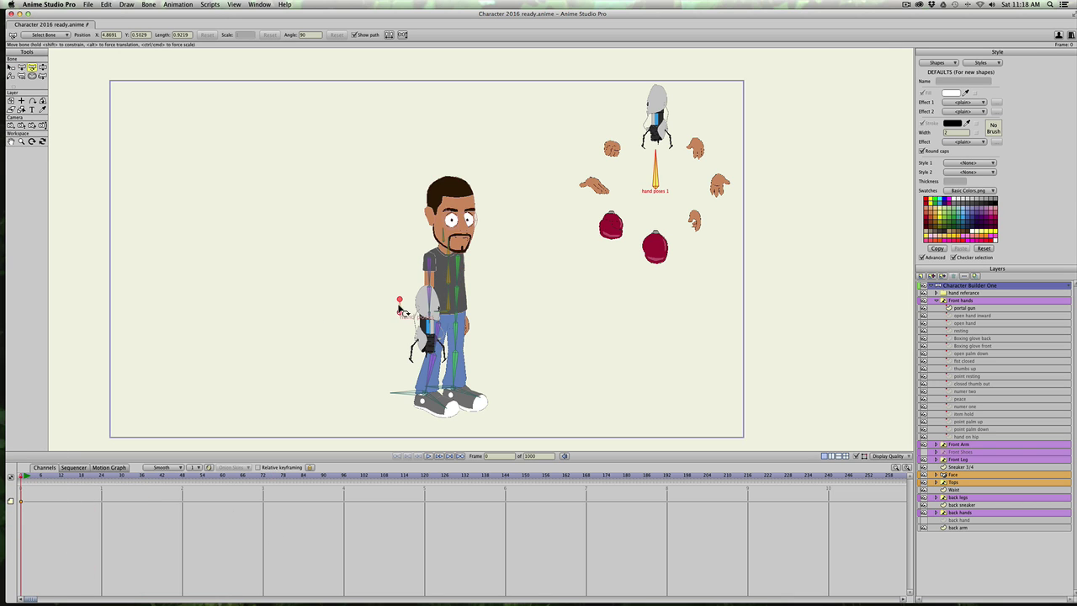
Test bending the front arm across the torso at frame 9, and delete the test keyframe.
key(z)
click(434, 301)
click(51, 476)
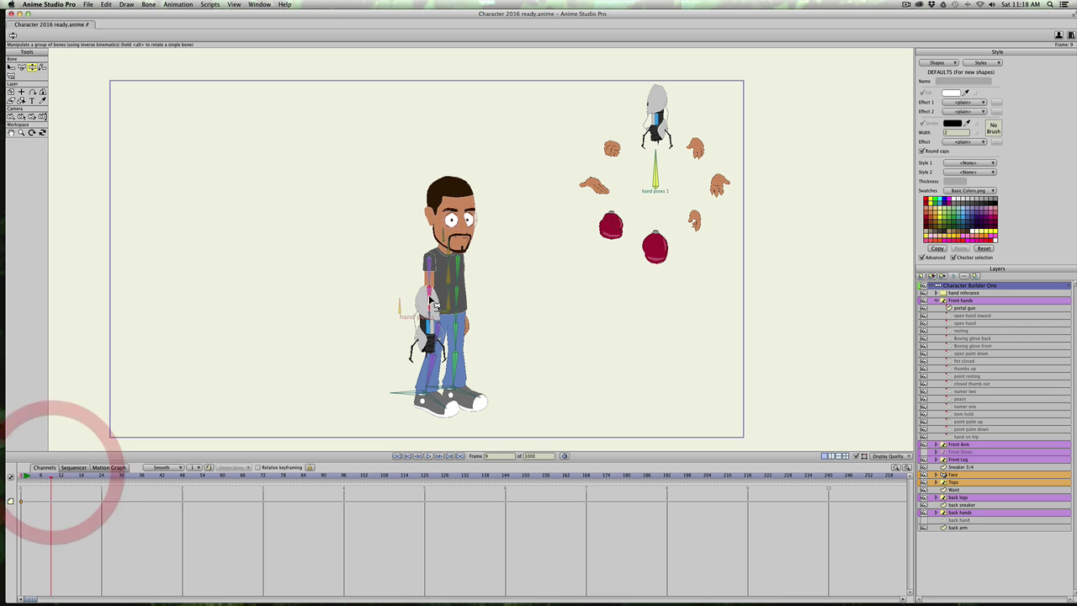
drag(429, 298, 447, 310)
key(t)
key(super+z)
key(super+z)
click(50, 501)
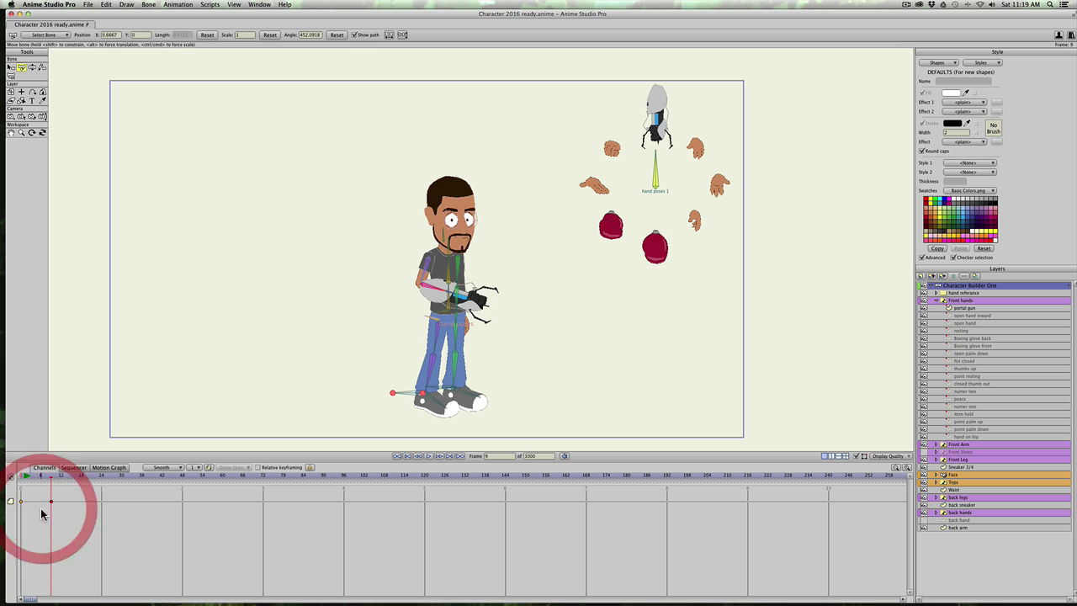
click(595, 233)
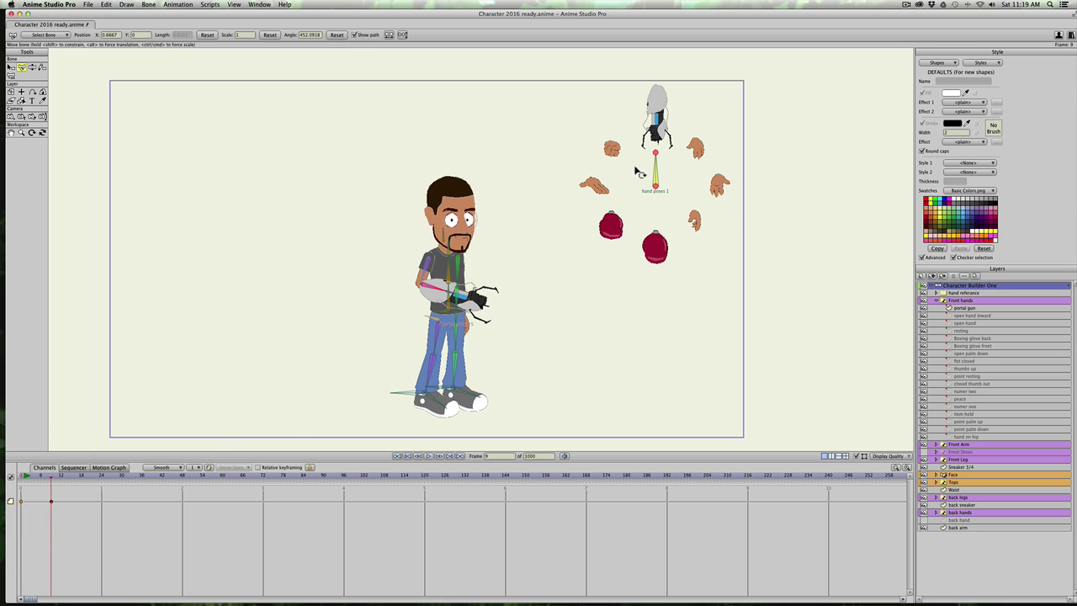
key(BackSpace)
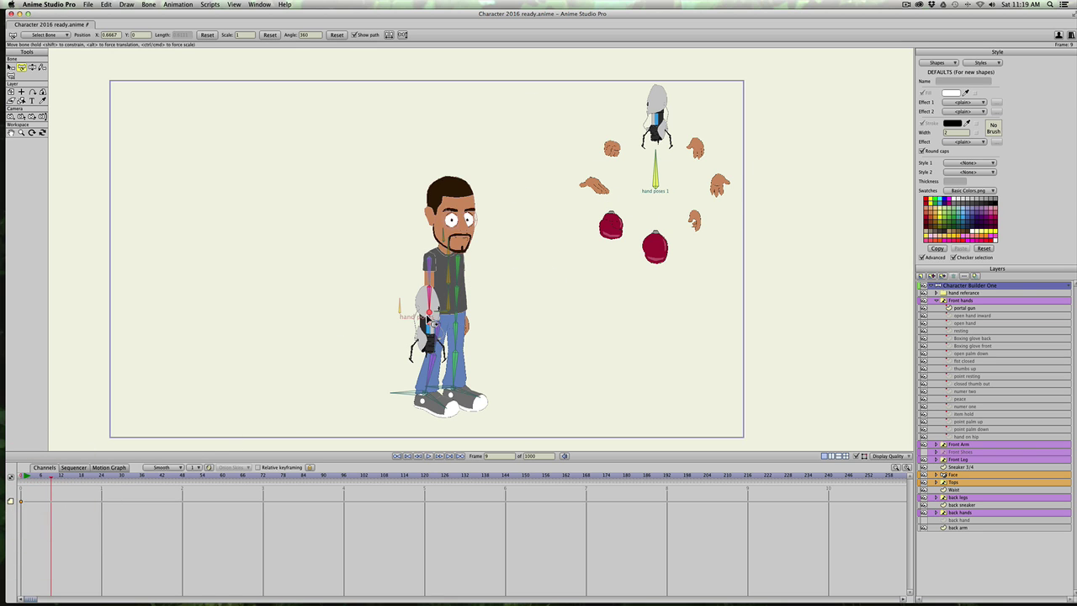
Release the layers and points of all eight reference hands, "portal gun 2" through "fist closed 2", in the hand reference group.
click(937, 293)
click(958, 301)
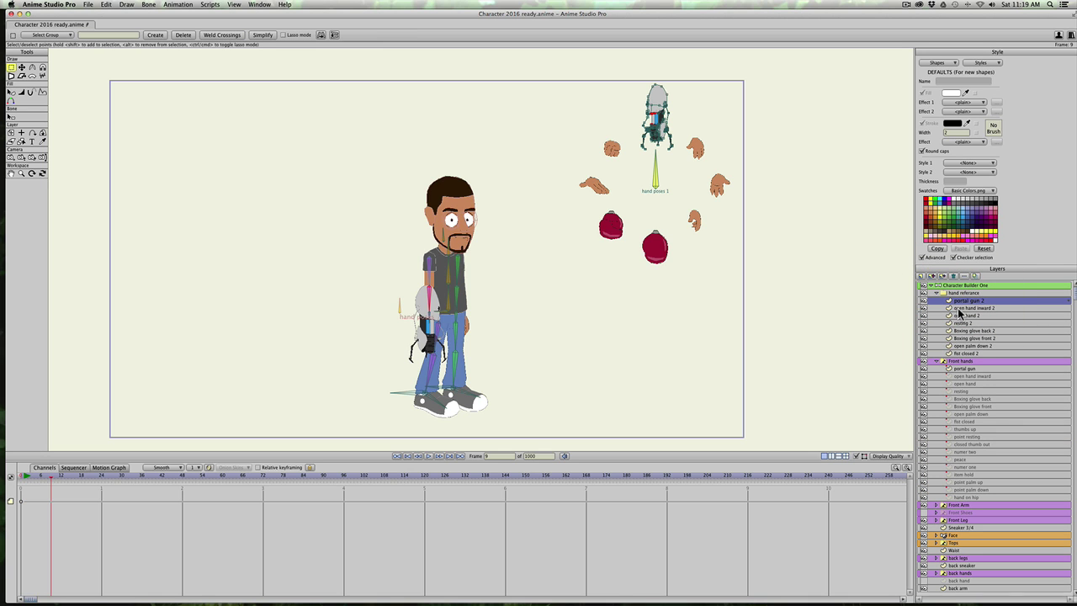
shift+click(957, 353)
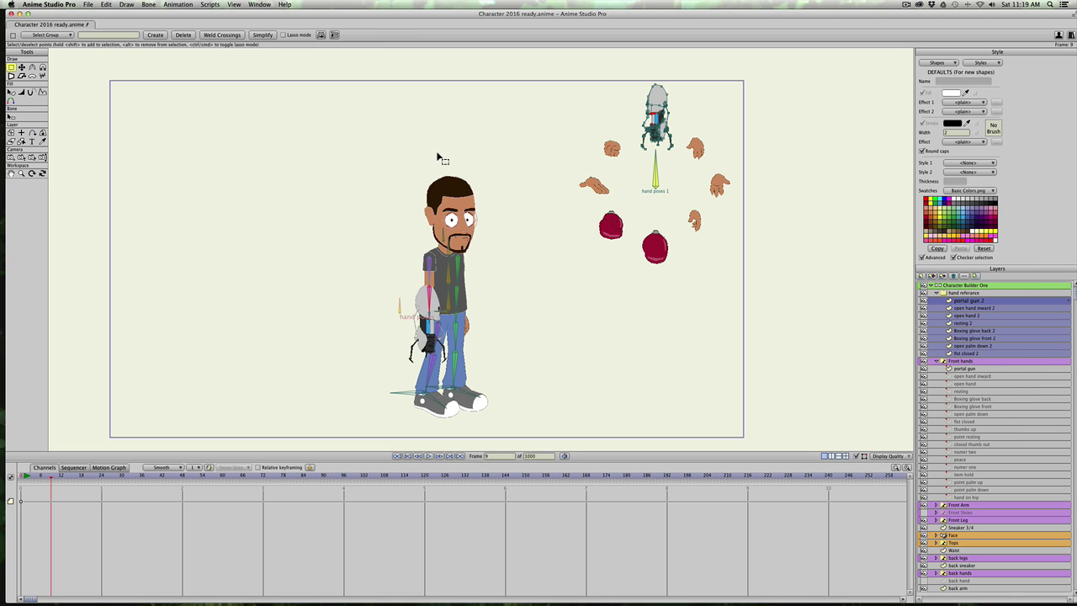
click(149, 5)
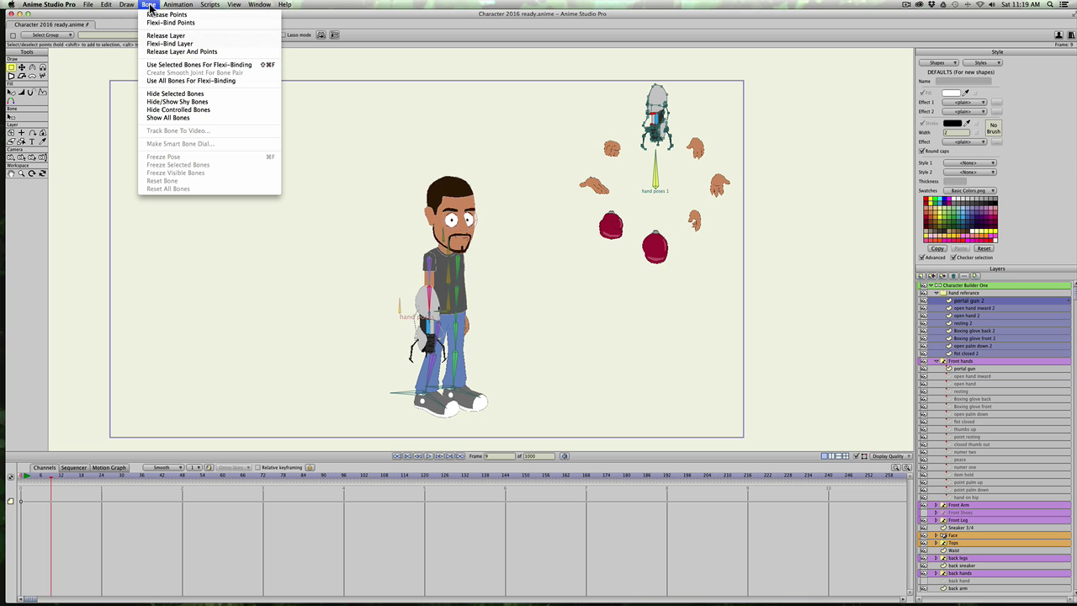
click(171, 52)
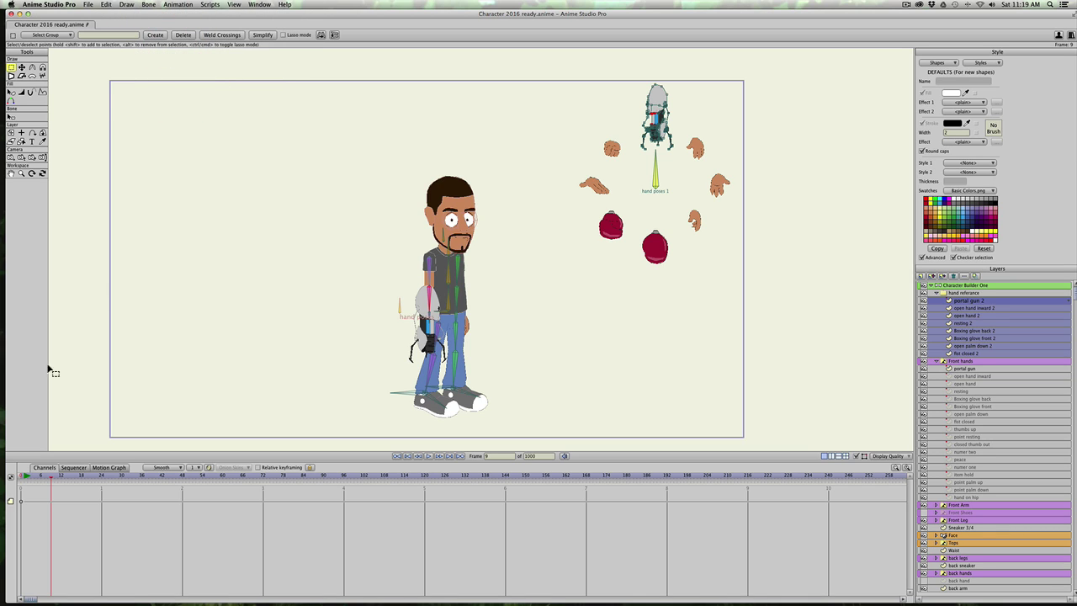
On the Character Builder One layer at frame 8, test bending the front arm and lowering the body, and delete the test keyframe.
key(x)
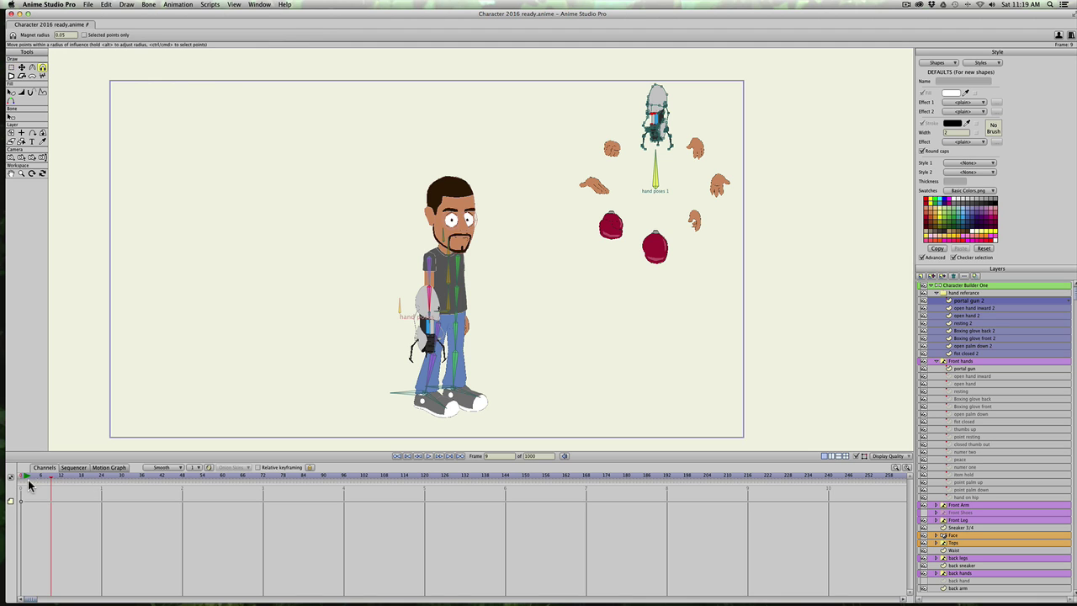
drag(35, 478, 48, 476)
click(978, 287)
key(z)
key(t)
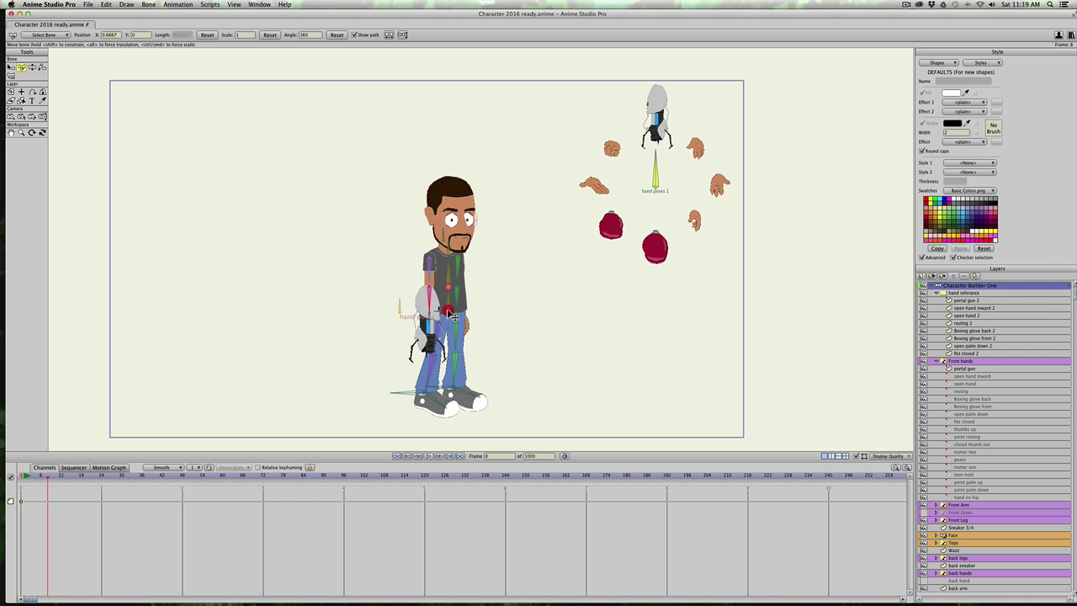
click(450, 312)
key(z)
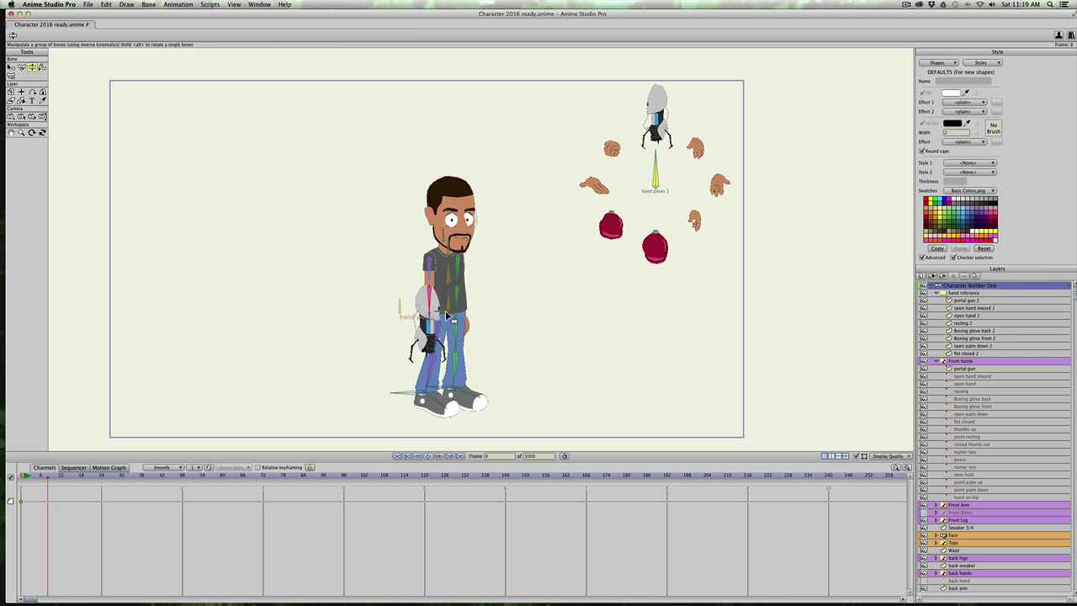
key(t)
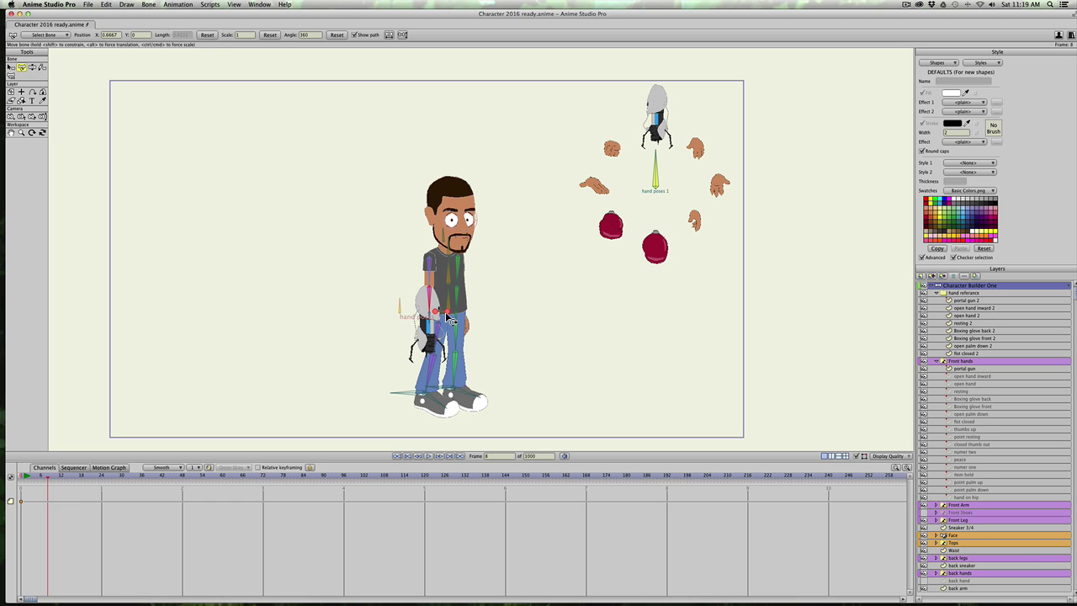
key(z)
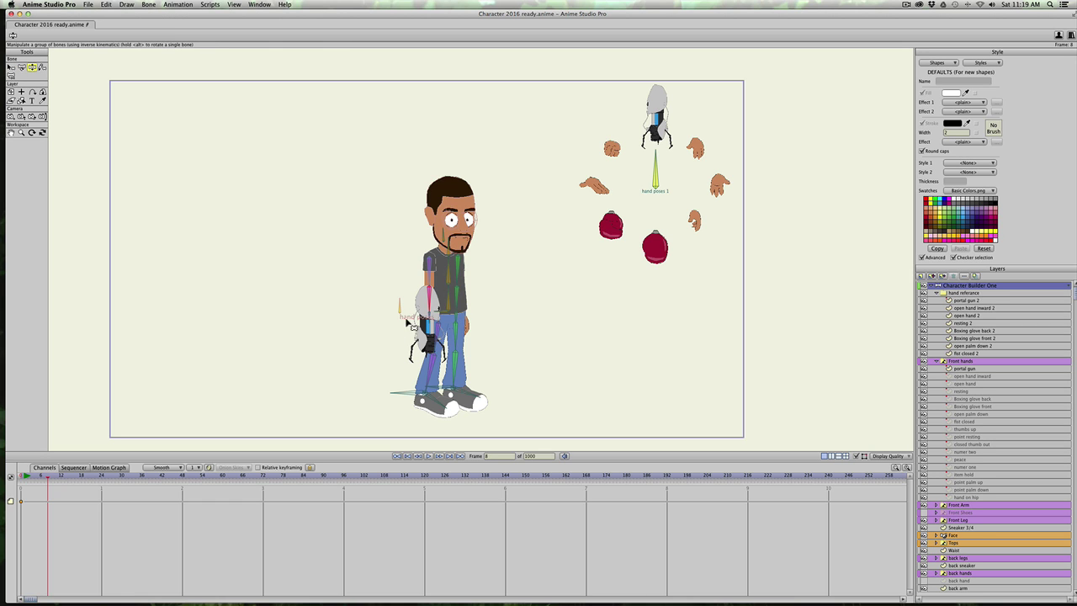
drag(424, 306, 461, 337)
key(ctrl+z)
key(t)
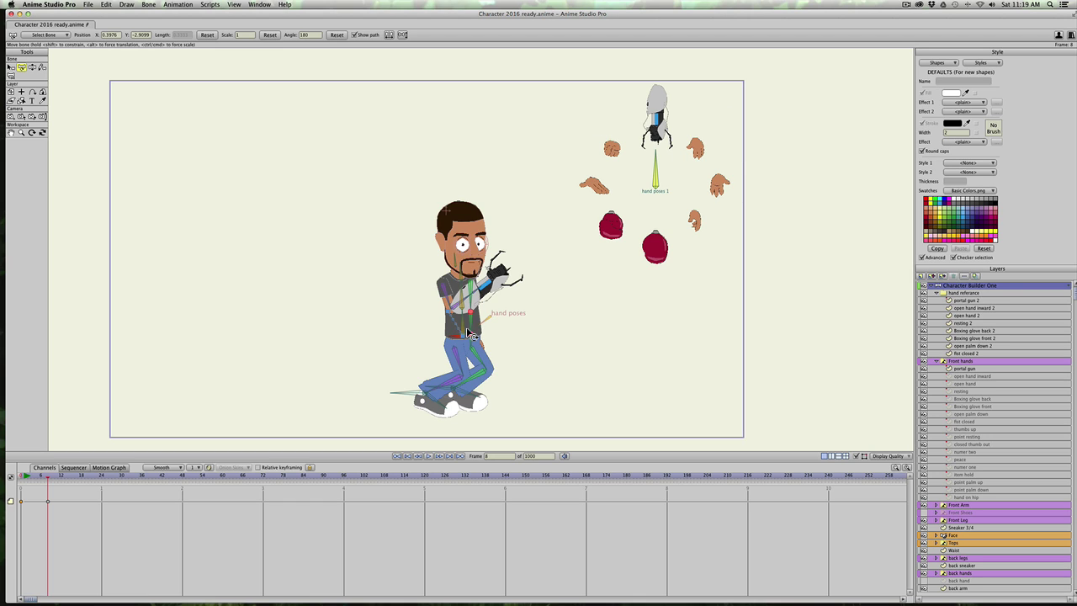
click(470, 290)
drag(64, 500, 17, 526)
click(20, 476)
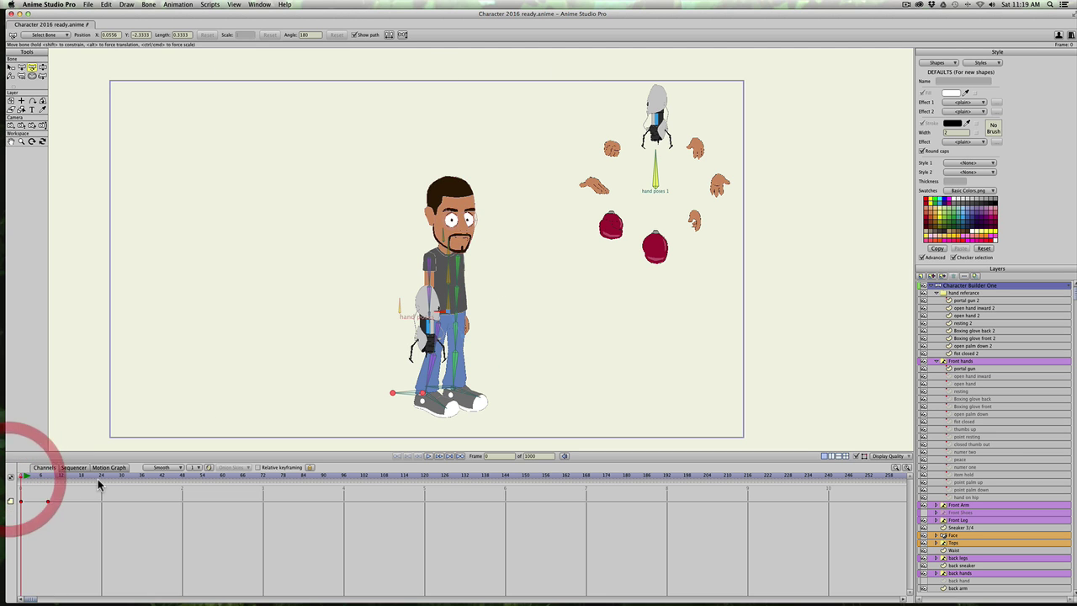
At frame 10, raise the front arm in front of the chest and rotate "hand poses 1" slightly clockwise.
click(54, 476)
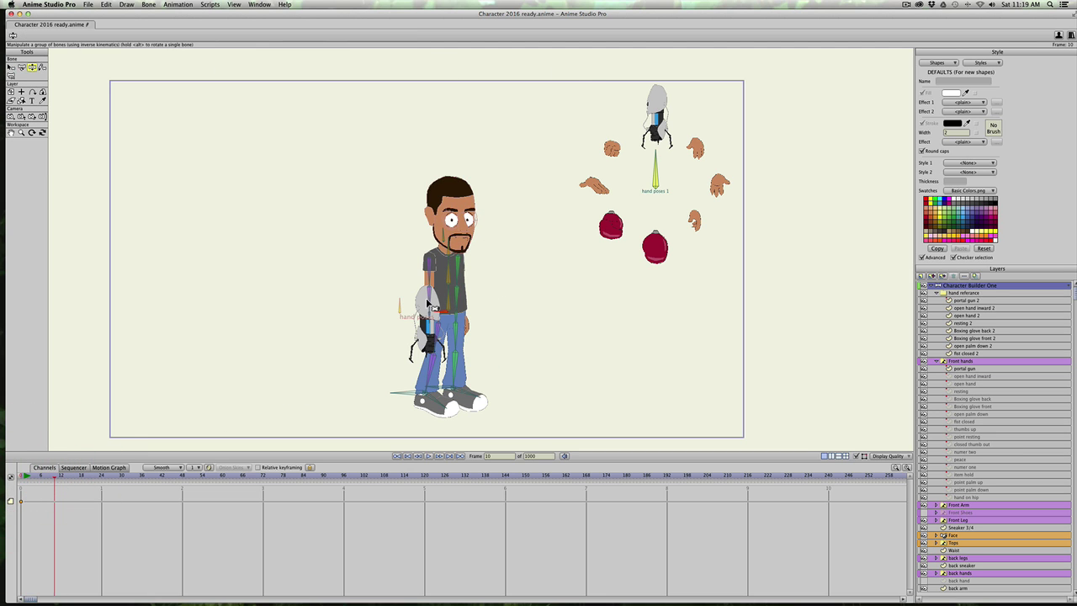
drag(431, 305, 520, 272)
key(t)
mouse_move(669, 175)
mouse_down()
mouse_move(665, 209)
mouse_move(629, 203)
mouse_move(680, 193)
mouse_move(670, 154)
mouse_up()
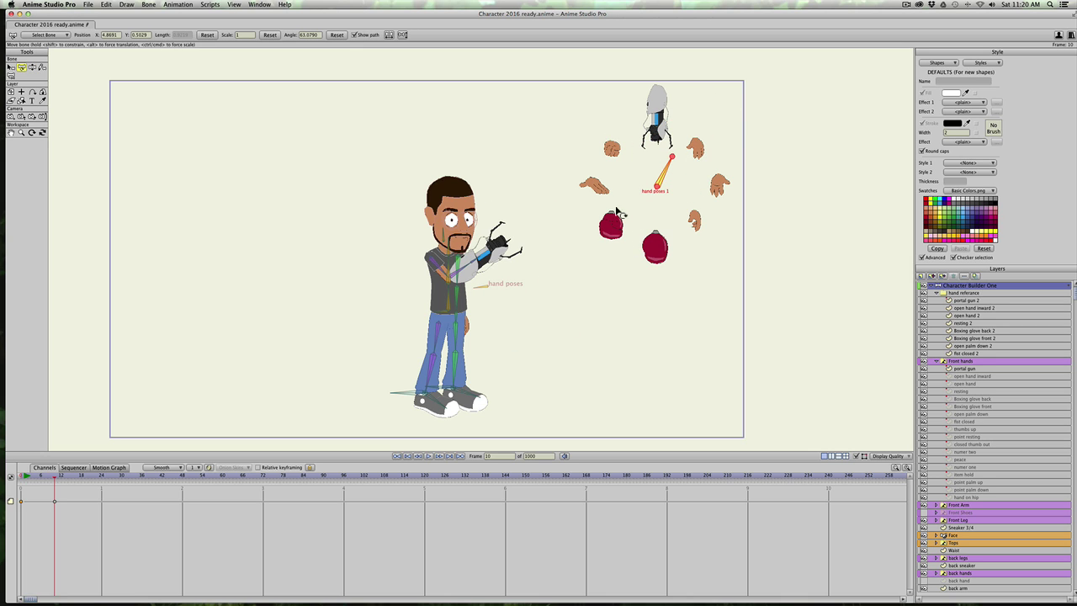
click(487, 278)
click(489, 293)
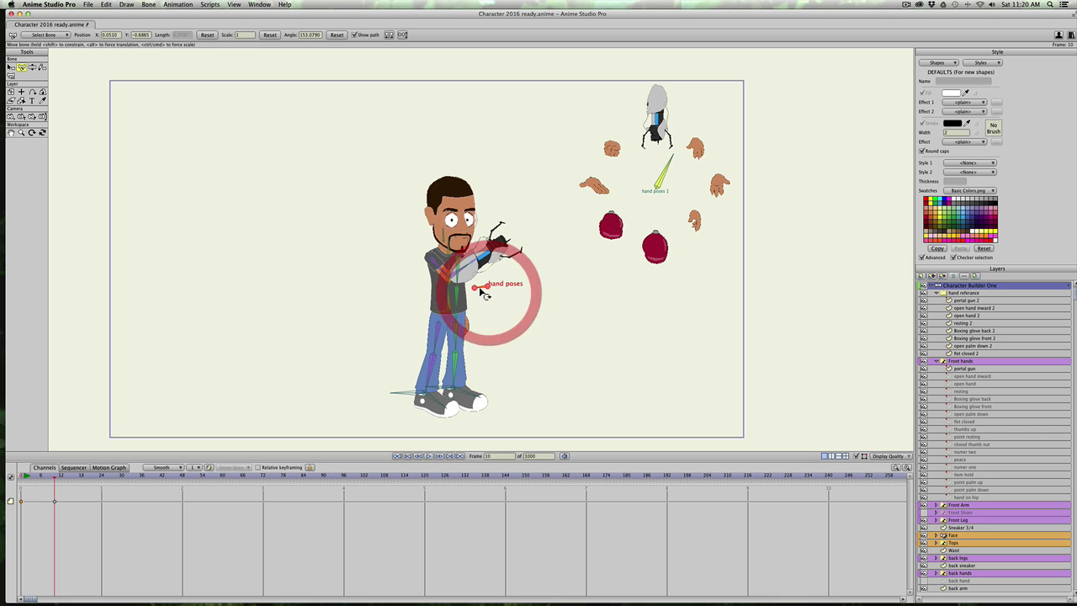
click(482, 294)
At frame 14, rotate "hand poses 1" toward the boxing glove references, and delete the test keyframes at frames 10 and 14.
click(88, 485)
drag(88, 486, 68, 473)
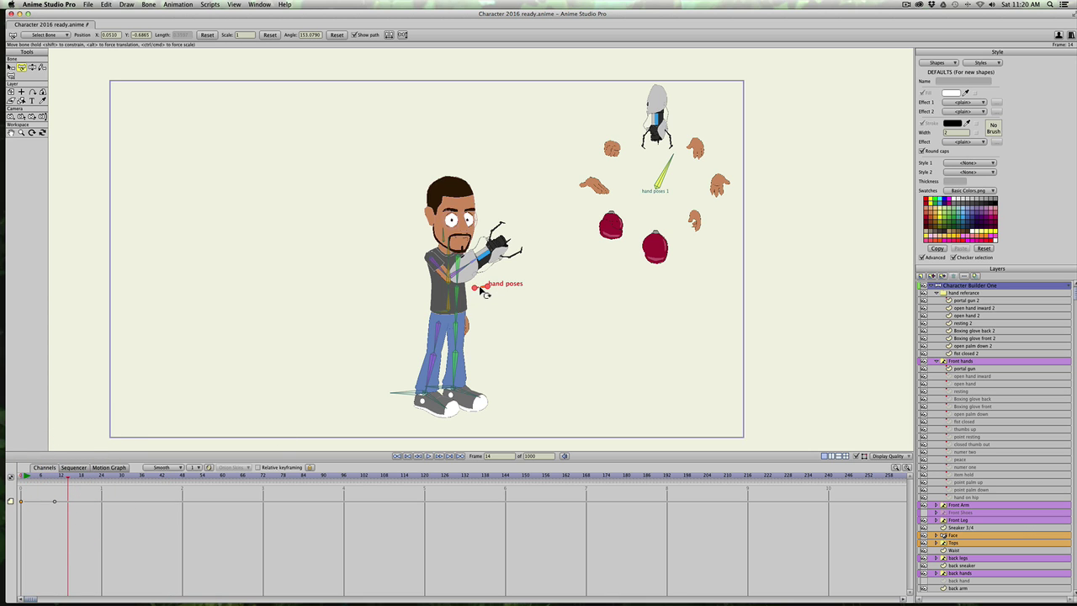
click(481, 289)
drag(480, 289, 510, 284)
drag(664, 179, 644, 238)
click(498, 289)
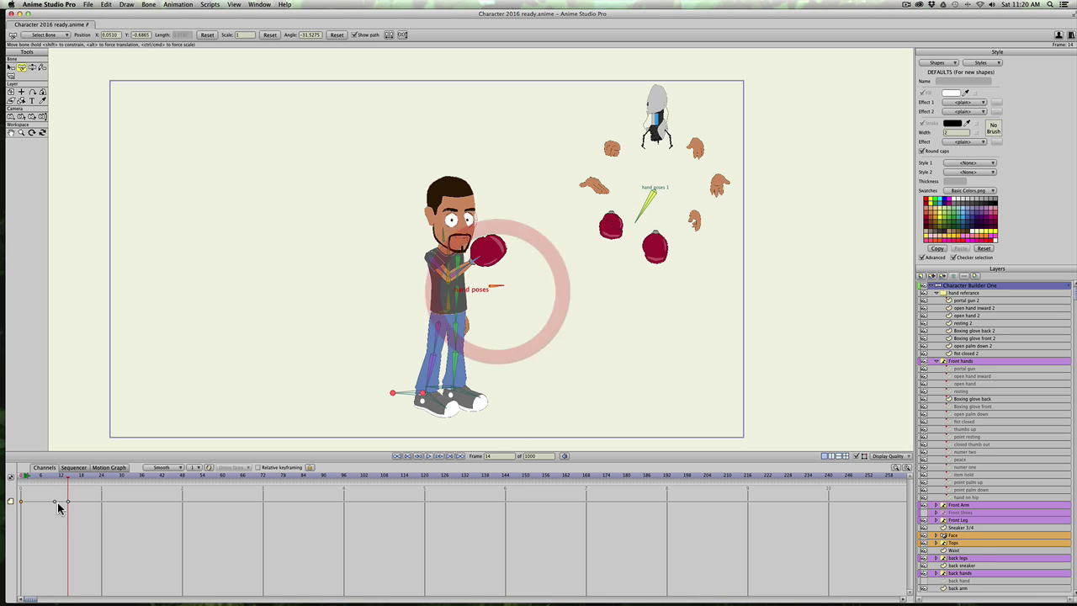
key(BackSpace)
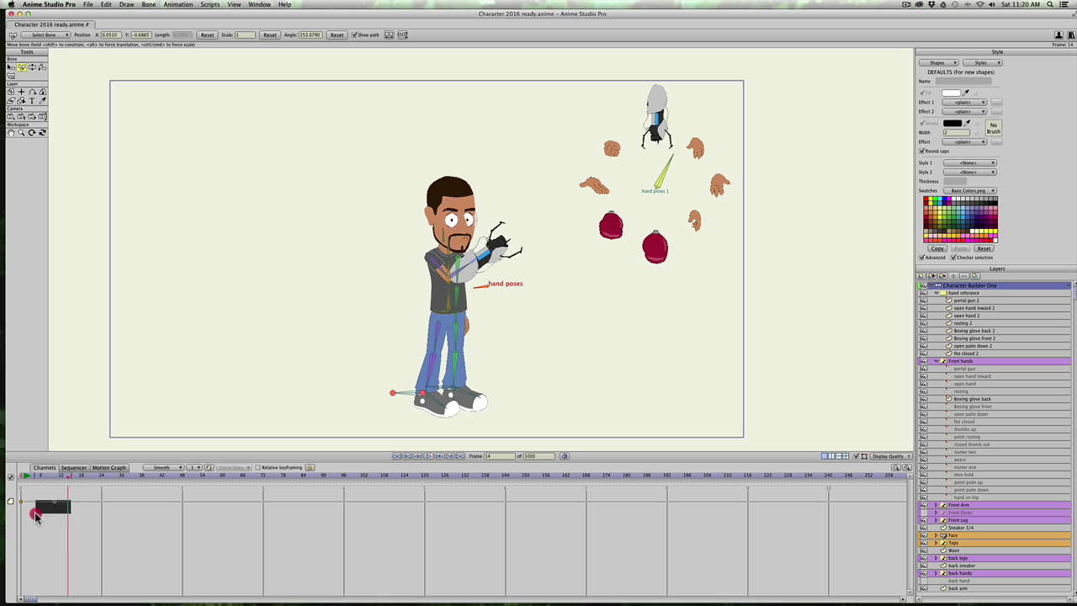
drag(34, 513, 36, 515)
key(BackSpace)
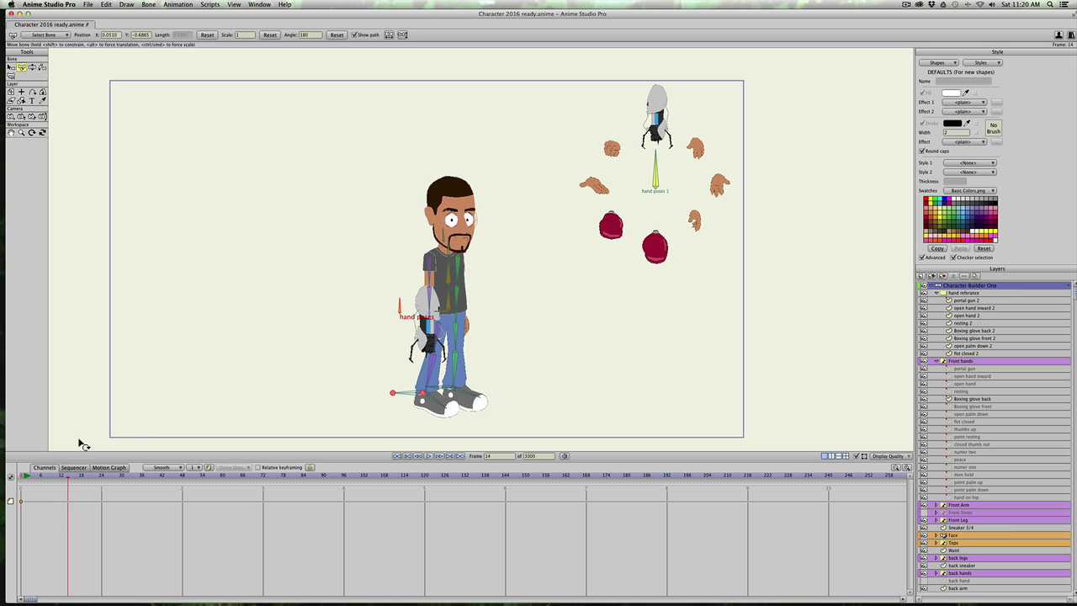
Test rotating "hand poses 1" at frame 14 once more, and delete the test keyframe.
click(50, 479)
click(397, 318)
mouse_move(662, 171)
mouse_down()
mouse_move(675, 173)
mouse_move(669, 181)
mouse_up()
click(23, 486)
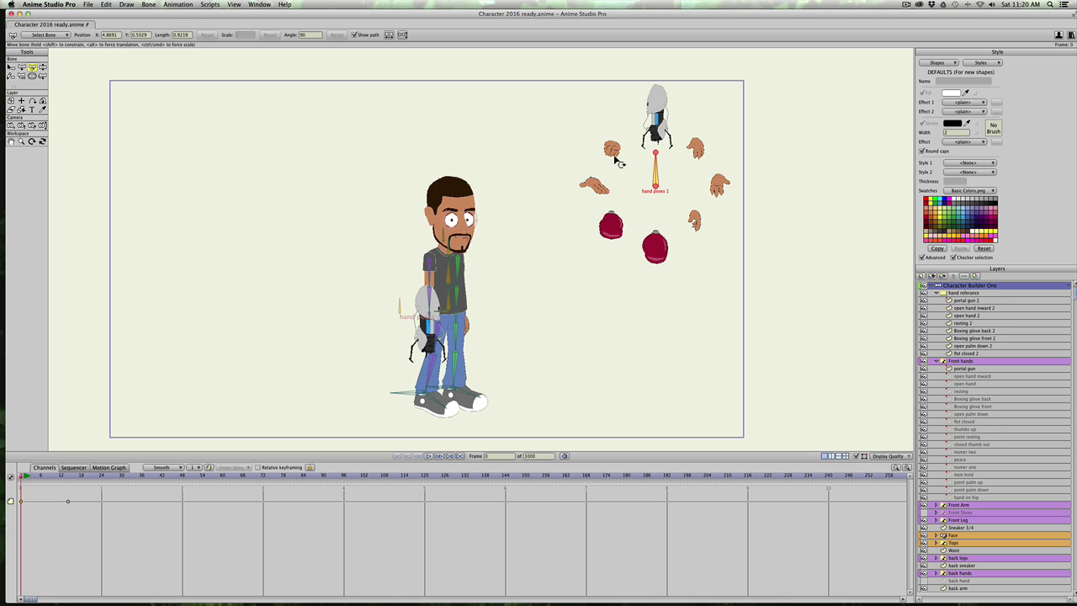
mouse_move(685, 221)
mouse_down()
mouse_move(613, 213)
mouse_move(684, 173)
mouse_move(685, 214)
mouse_move(673, 227)
mouse_up()
drag(88, 486, 38, 529)
key(BackSpace)
click(10, 480)
Hide the "hand poses" bone beside the front arm at frame 0.
drag(665, 166, 657, 162)
key(b)
click(399, 308)
click(148, 4)
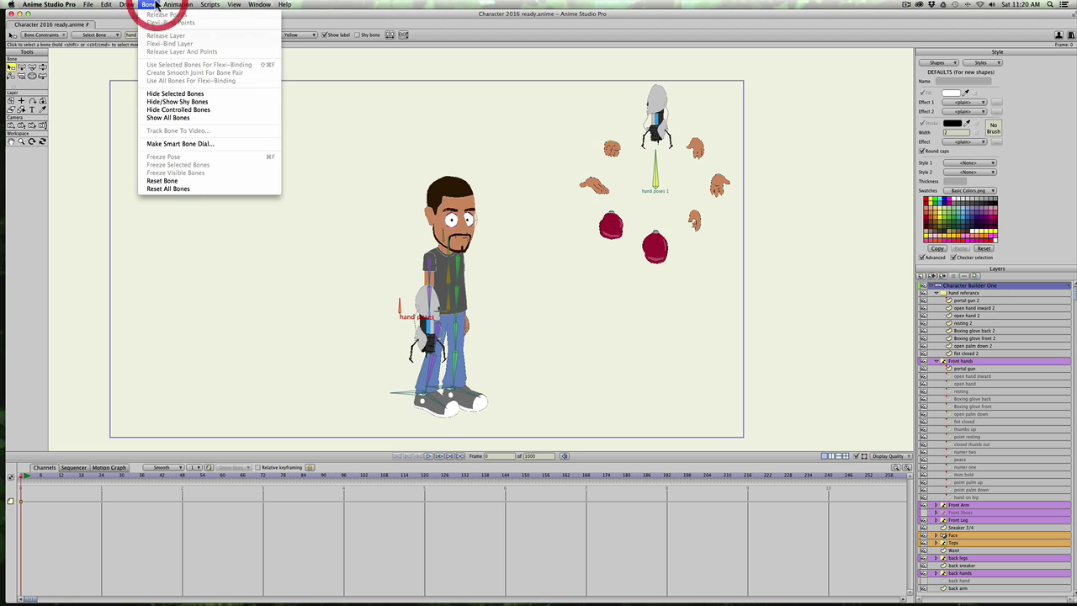
click(160, 94)
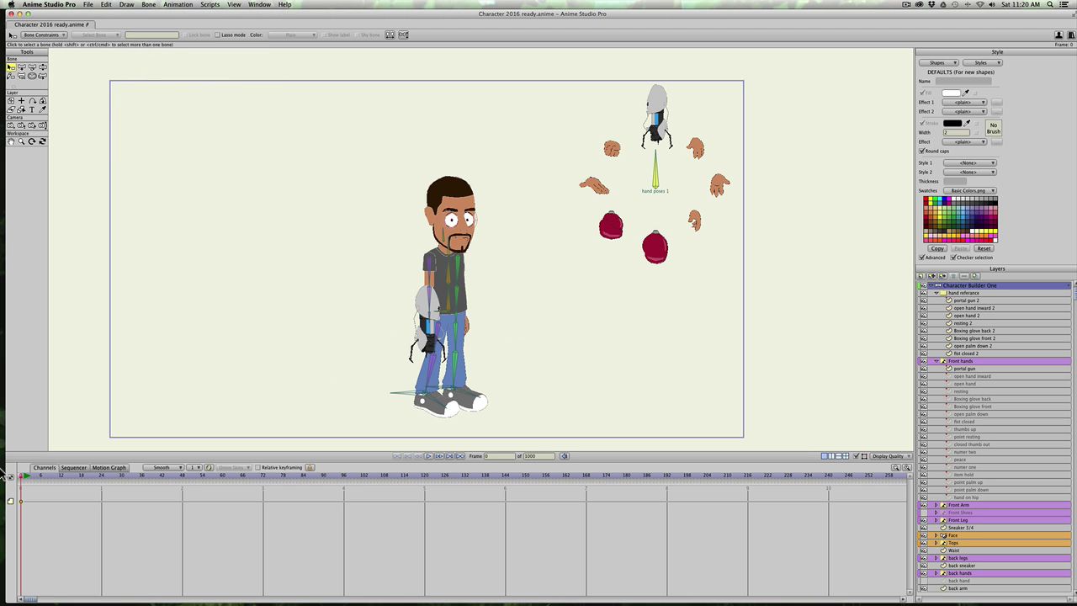
At frame 44, bend the character's arms and rotate "hand poses 1" toward the boxing glove references.
drag(48, 480, 171, 476)
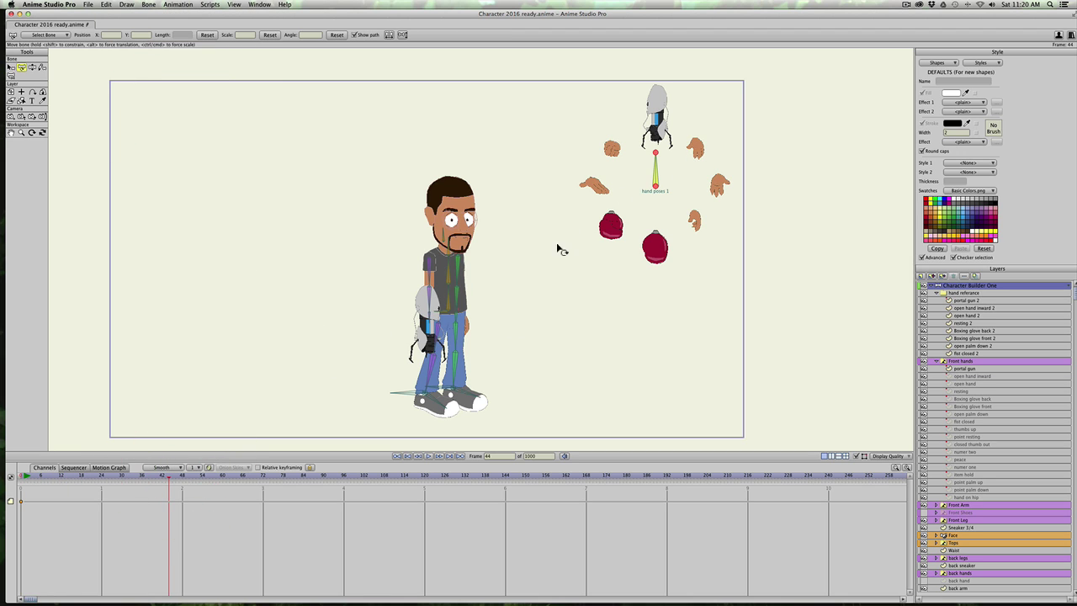
drag(428, 312, 506, 254)
key(t)
drag(658, 172, 620, 202)
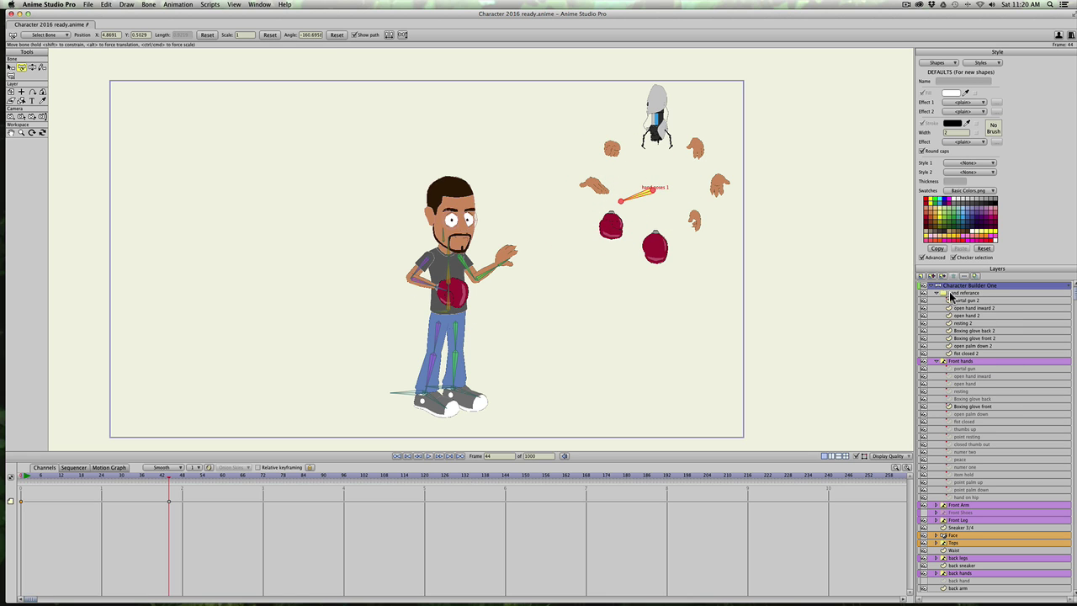
Review the list of switchable hands in the Front hands layer without choosing one.
right_click(962, 360)
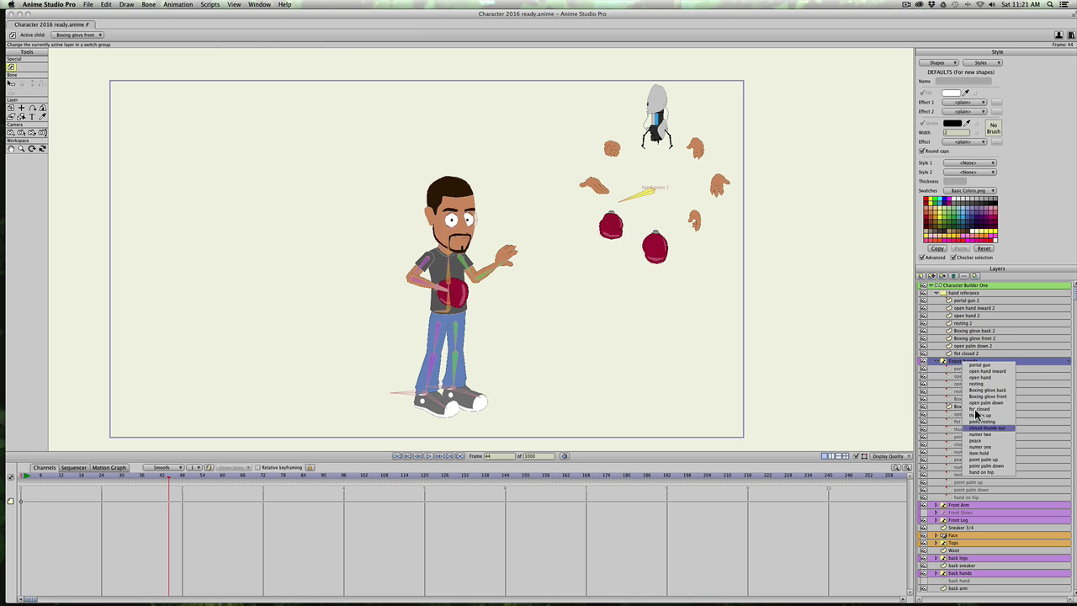
click(678, 366)
scroll(517, 364, down, 2)
scroll(512, 365, up, 4)
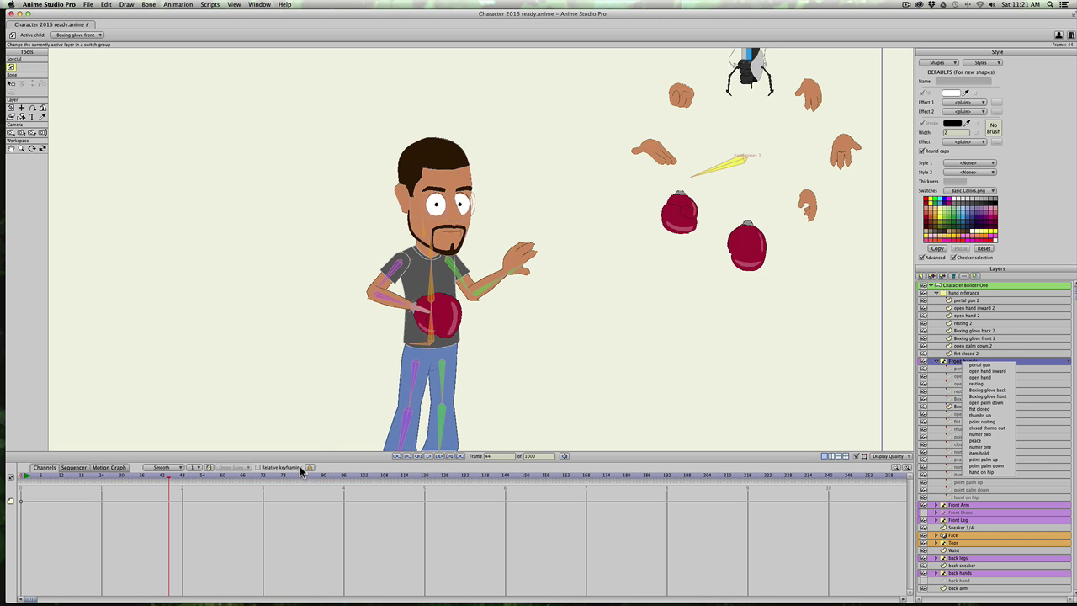
click(94, 495)
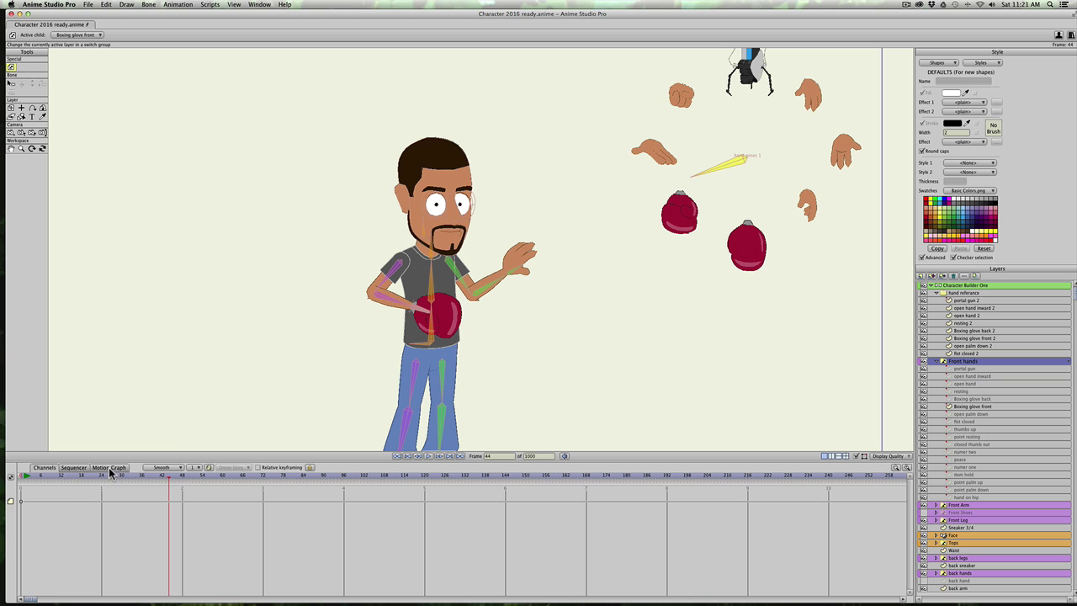
Collapse the Front hands and hand reference layer groups and return to frame 0.
click(938, 362)
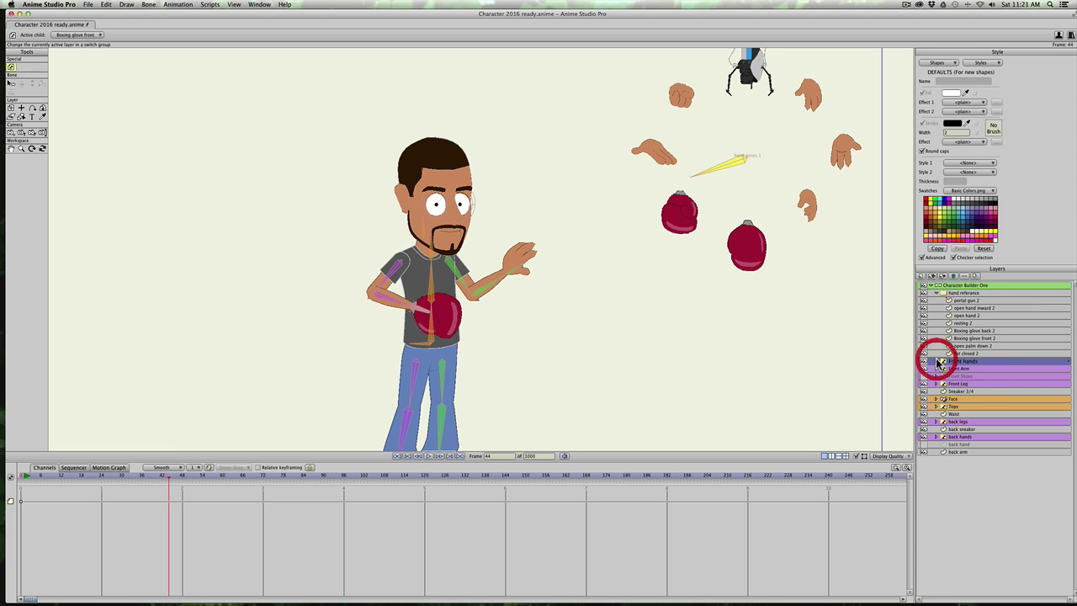
click(936, 293)
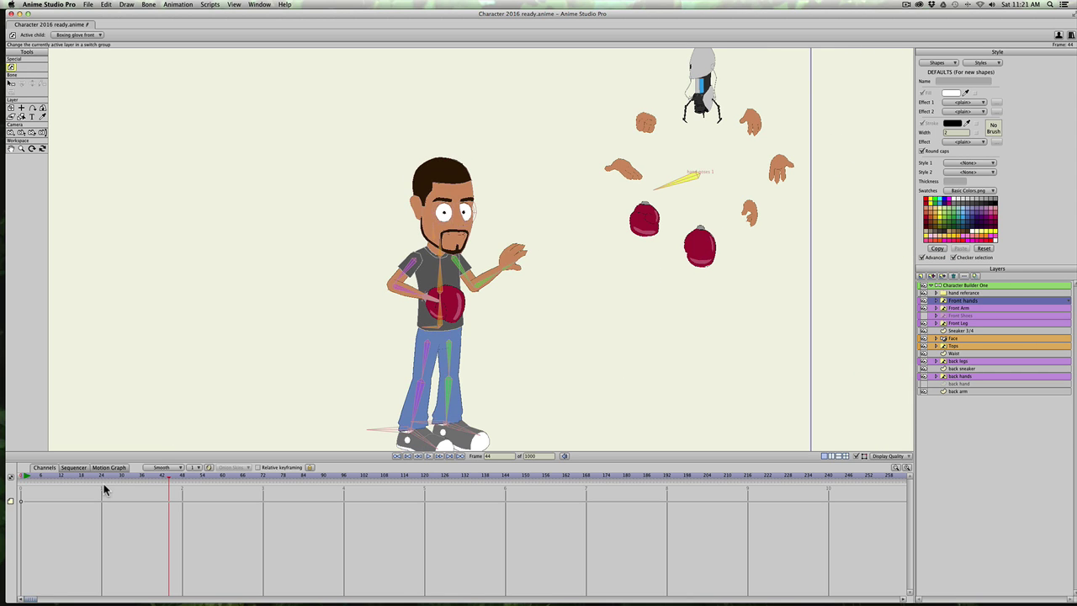
drag(50, 477, 8, 476)
scroll(521, 255, down, 2)
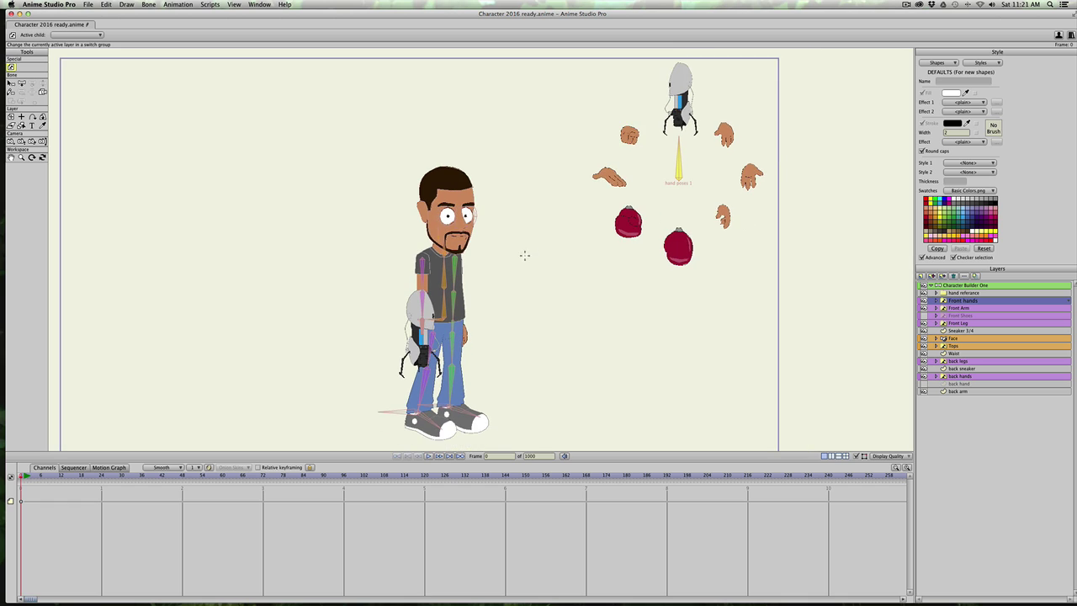
scroll(521, 255, up, 1)
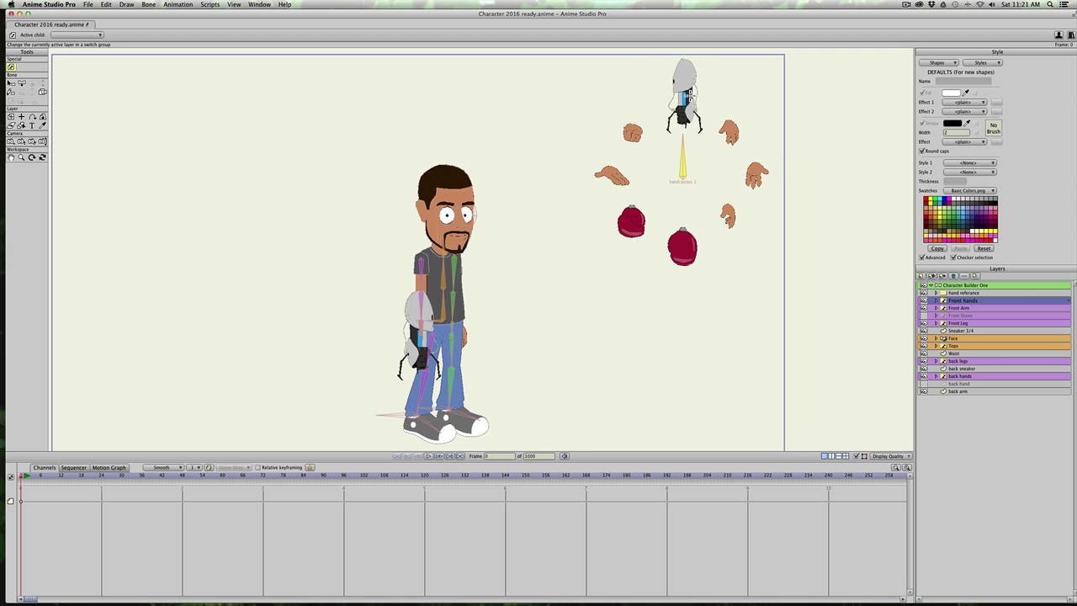
Undo a trial rotation of "hand poses 1" on the Character Builder One layer and delete the test keyframe at frame 44.
click(961, 286)
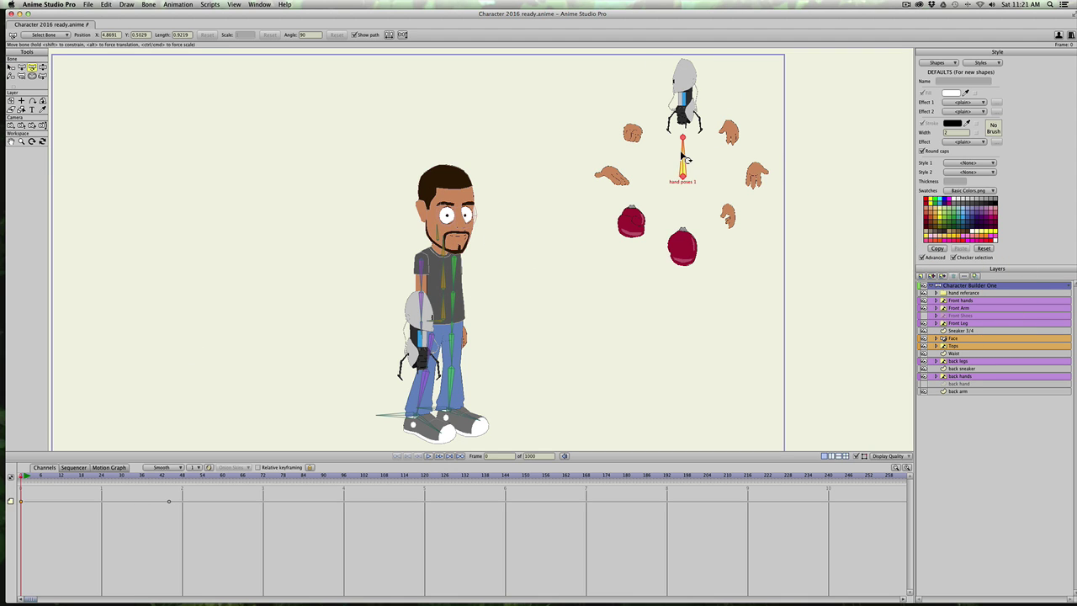
drag(685, 160, 696, 137)
key(super+z)
drag(171, 512, 216, 490)
key(BackSpace)
At frame 8, rotate "hand poses 1" around the ring of reference hands through the boxing gloves.
drag(27, 477, 48, 475)
drag(688, 155, 601, 188)
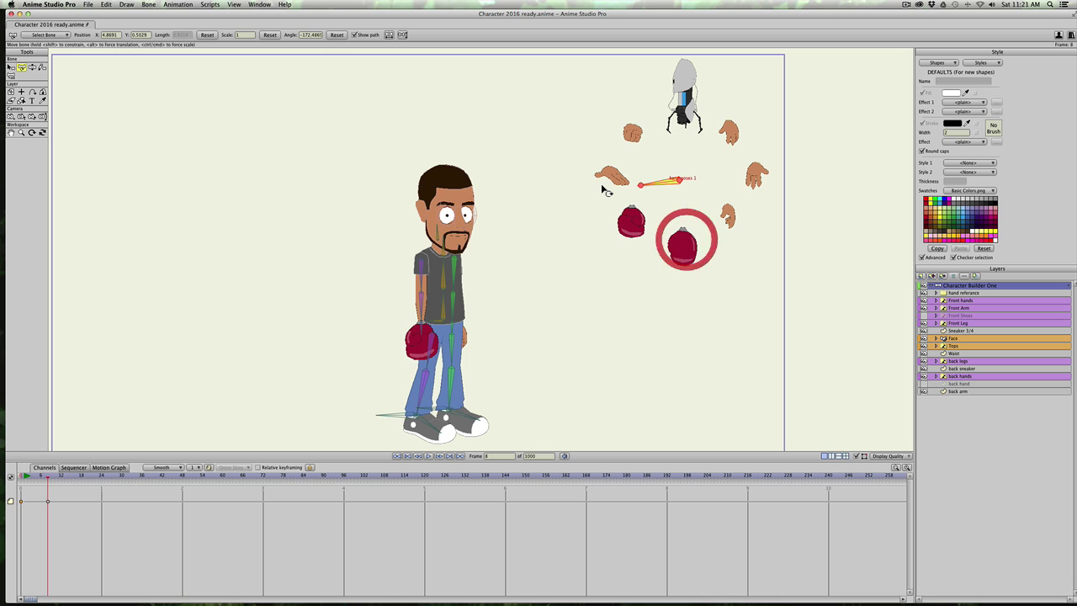